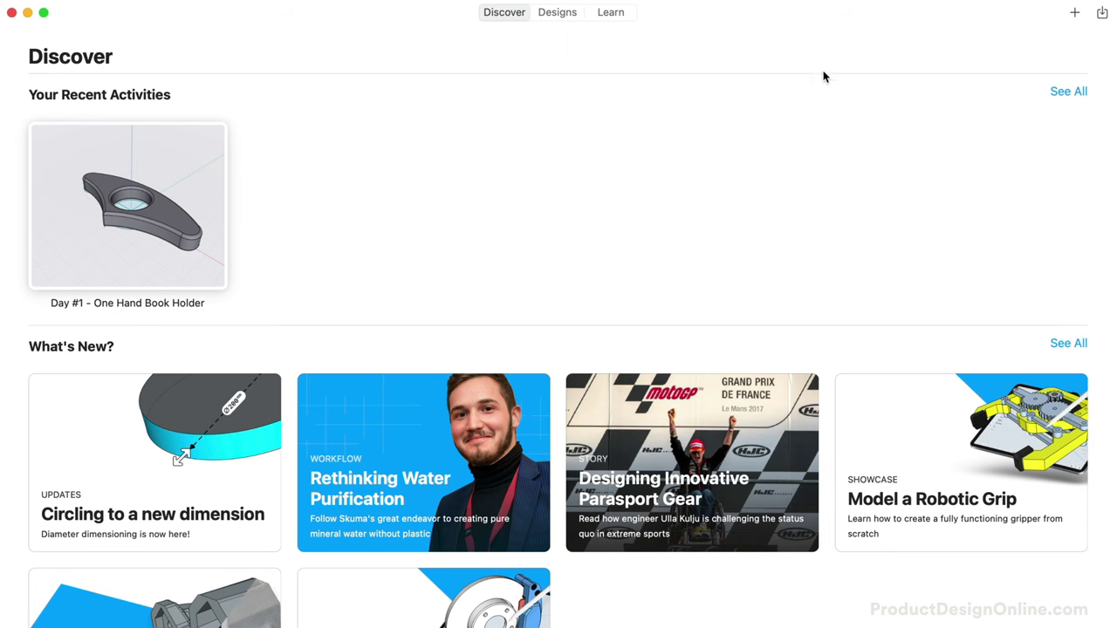
click(1075, 14)
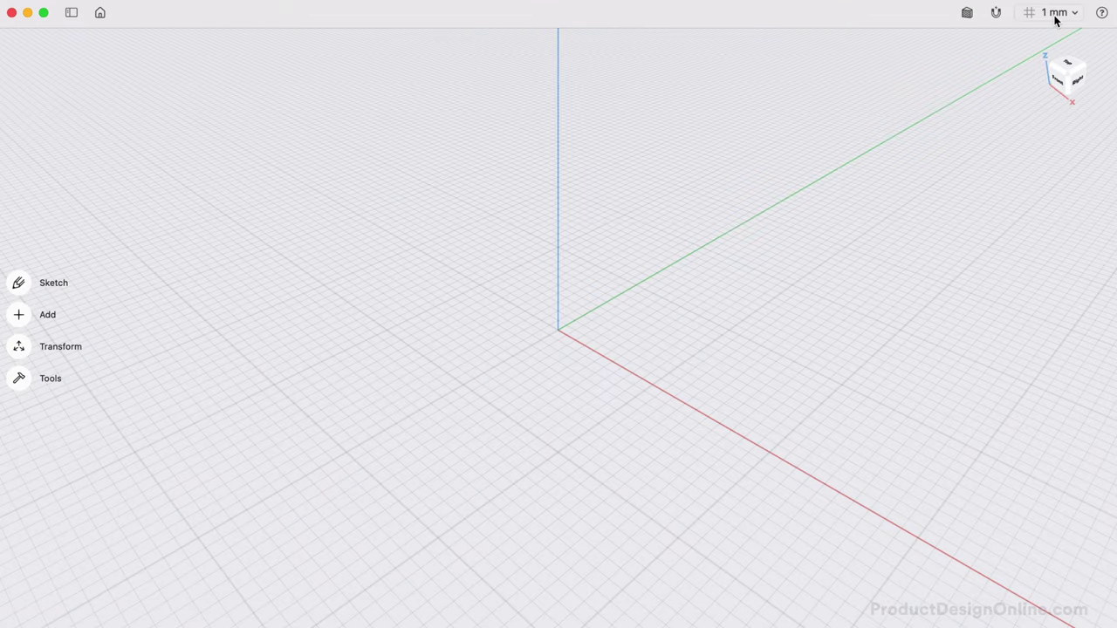
click(1055, 14)
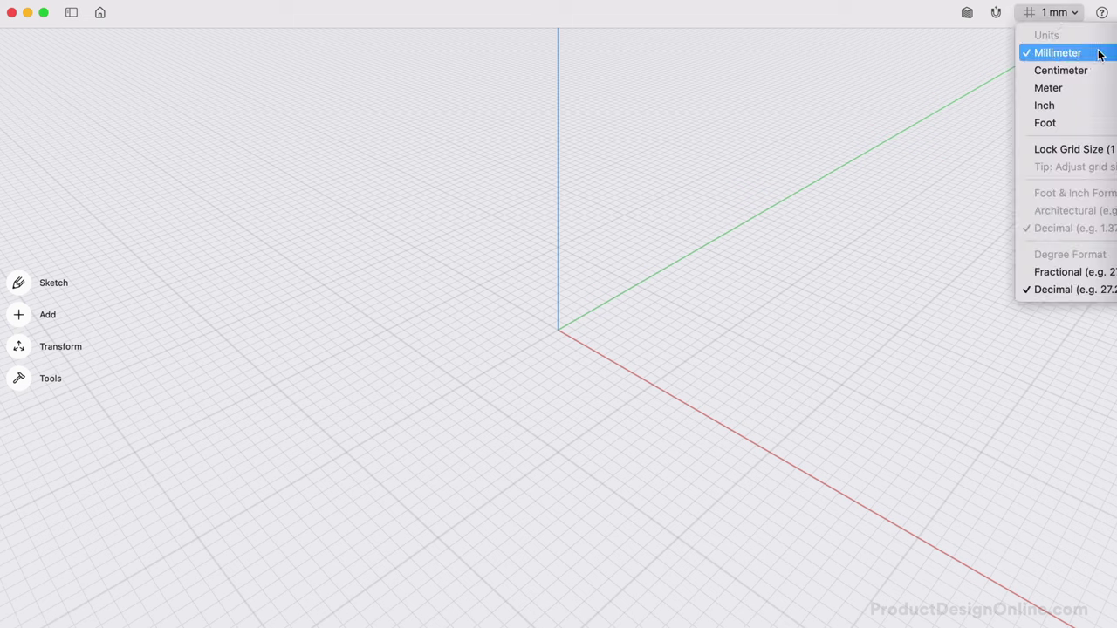
click(872, 82)
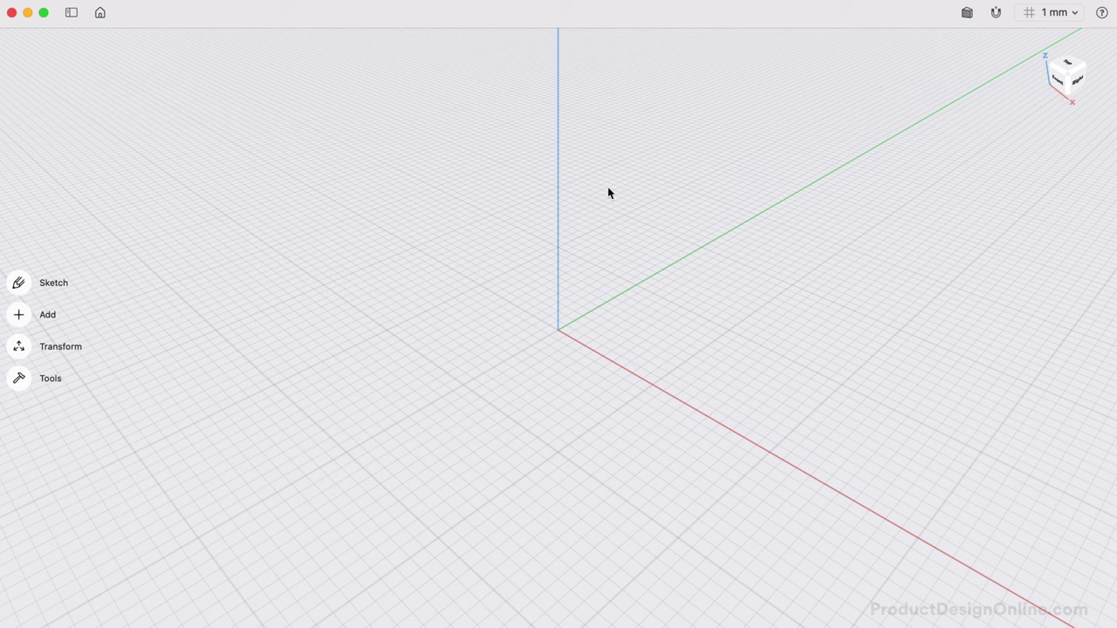
Draw a 70 × 20 mm rectangle on the ground plane starting at the origin.
click(19, 283)
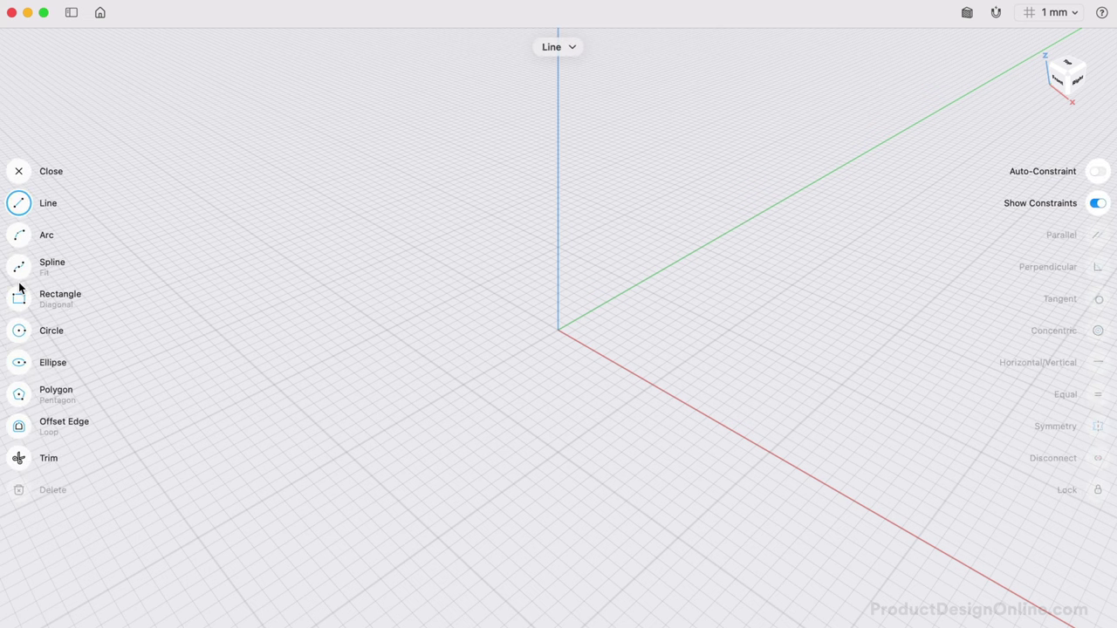
click(15, 302)
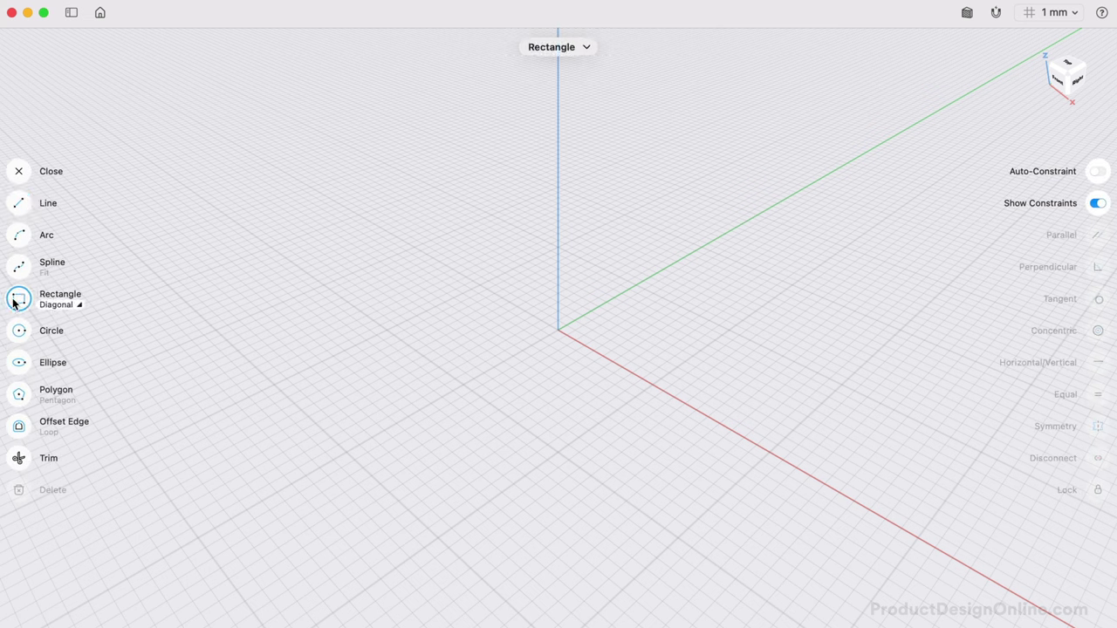
click(558, 330)
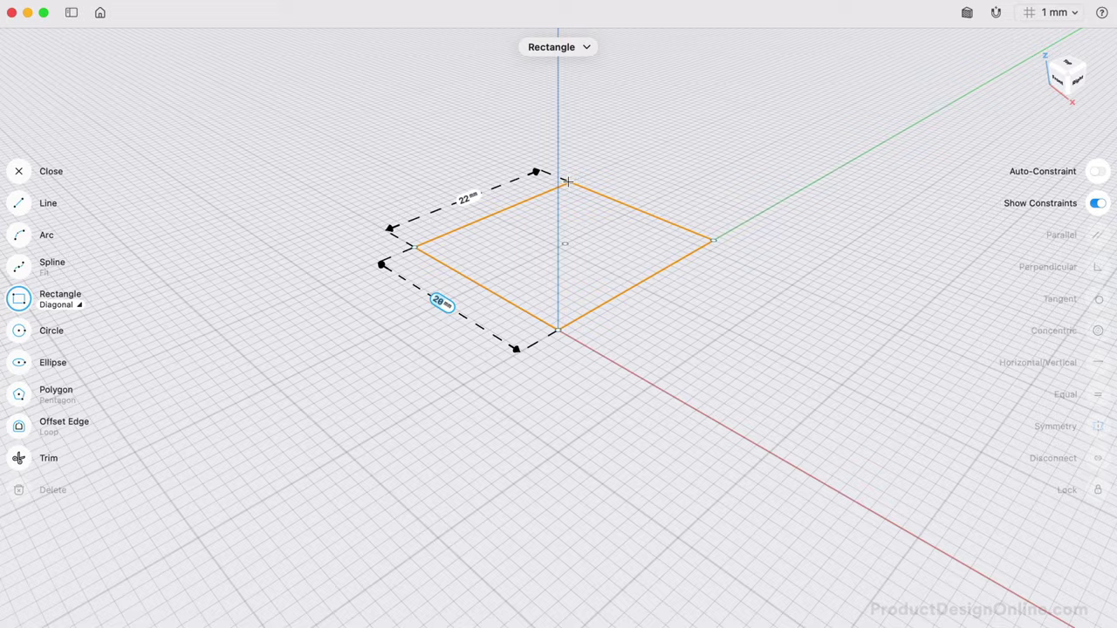
scroll(567, 181, up, 5)
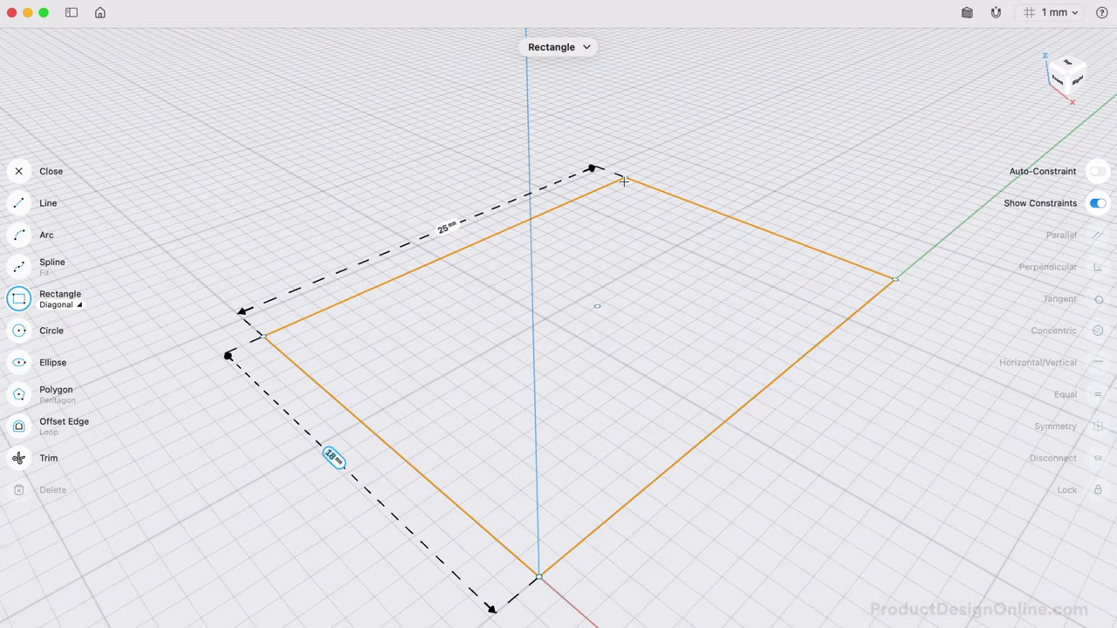
text(20)
key(Tab)
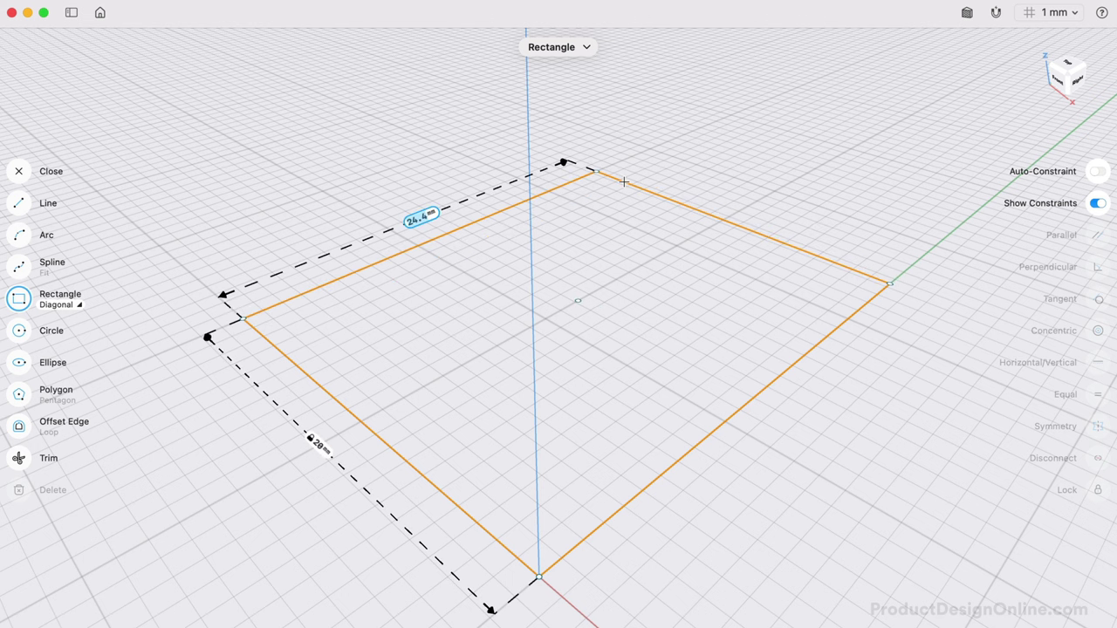
text(70)
key(Return)
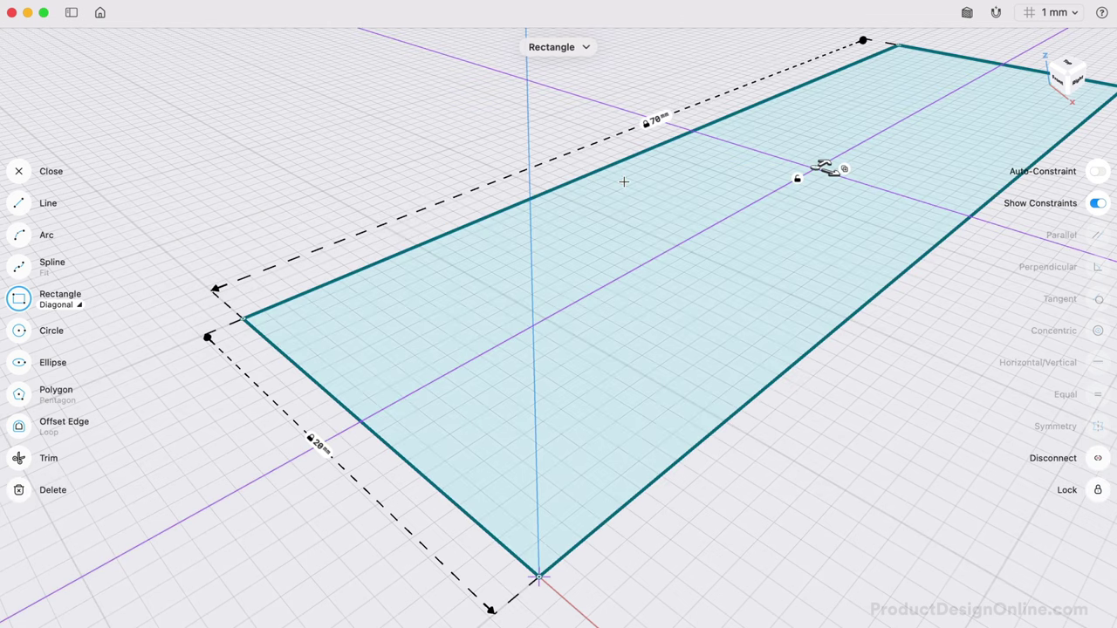
Leave the rectangle tool, then select and deselect the new 1,400 mm² rectangle region.
scroll(624, 182, down, 5)
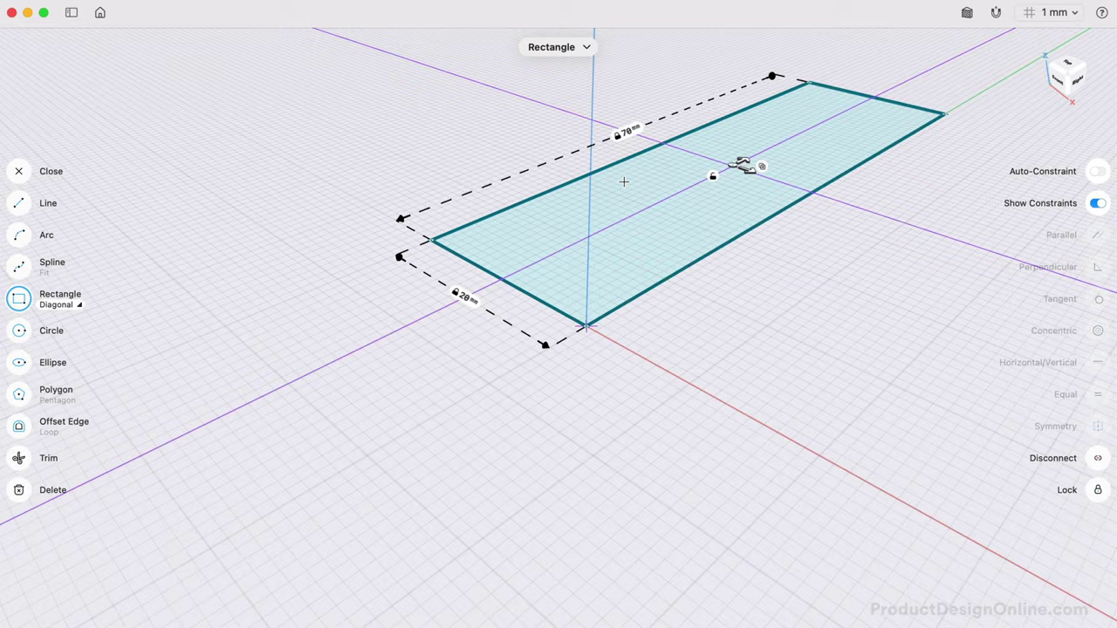
scroll(624, 181, up, 5)
scroll(624, 181, up, 5)
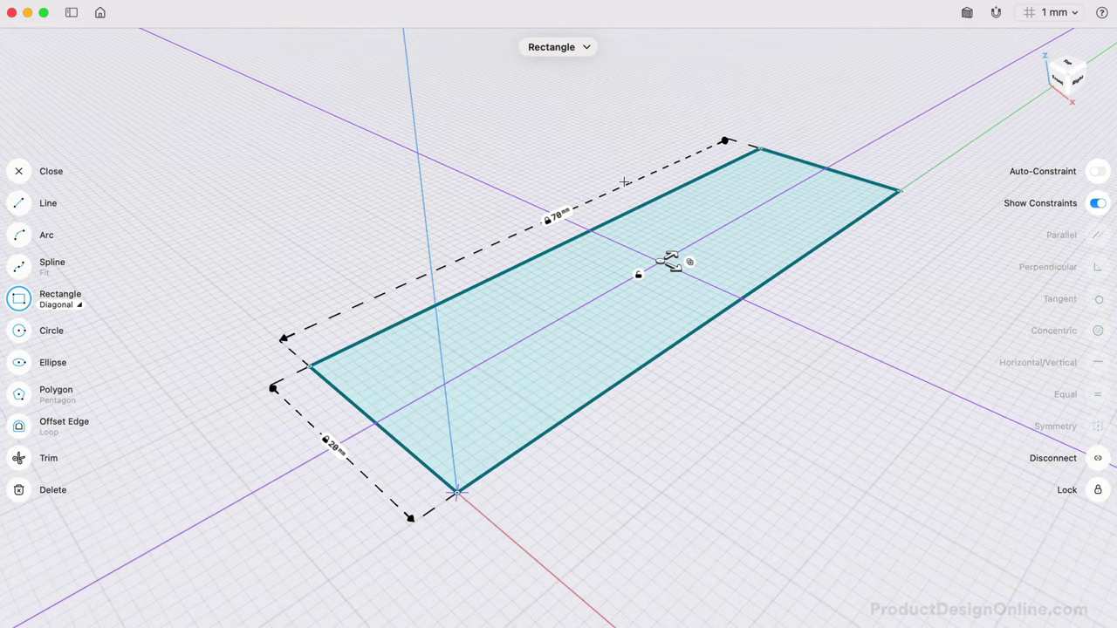
scroll(624, 181, up, 3)
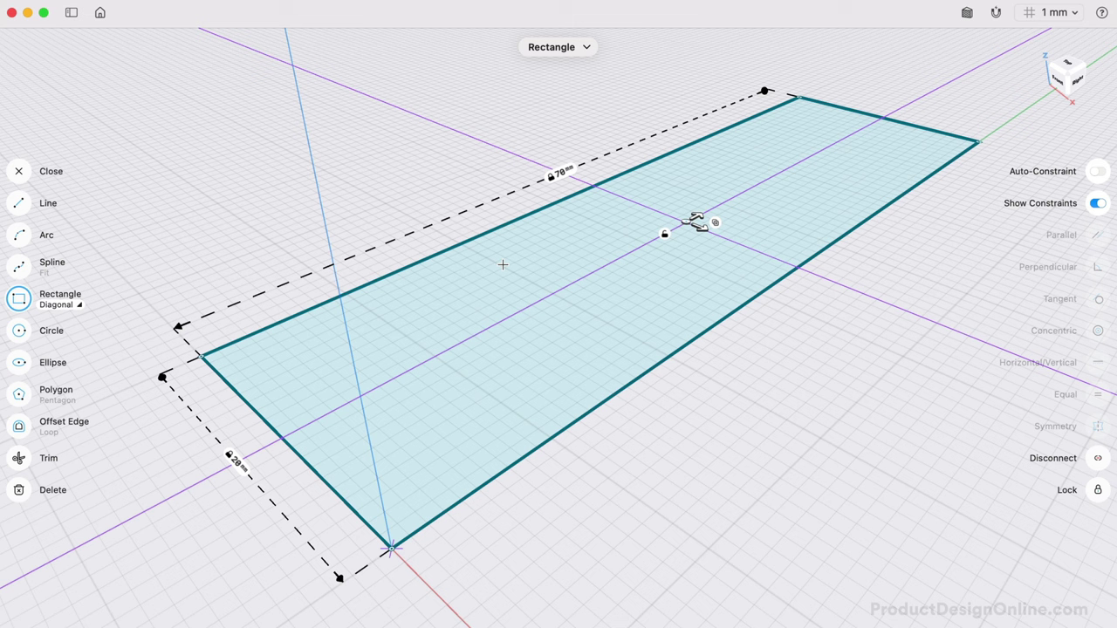
key(Escape)
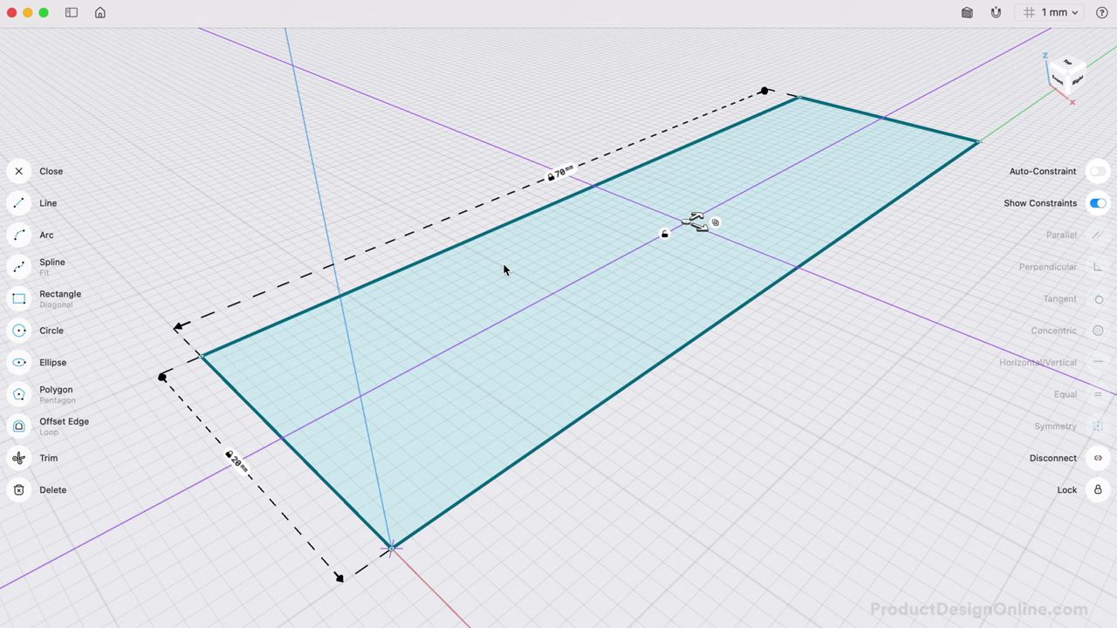
click(514, 358)
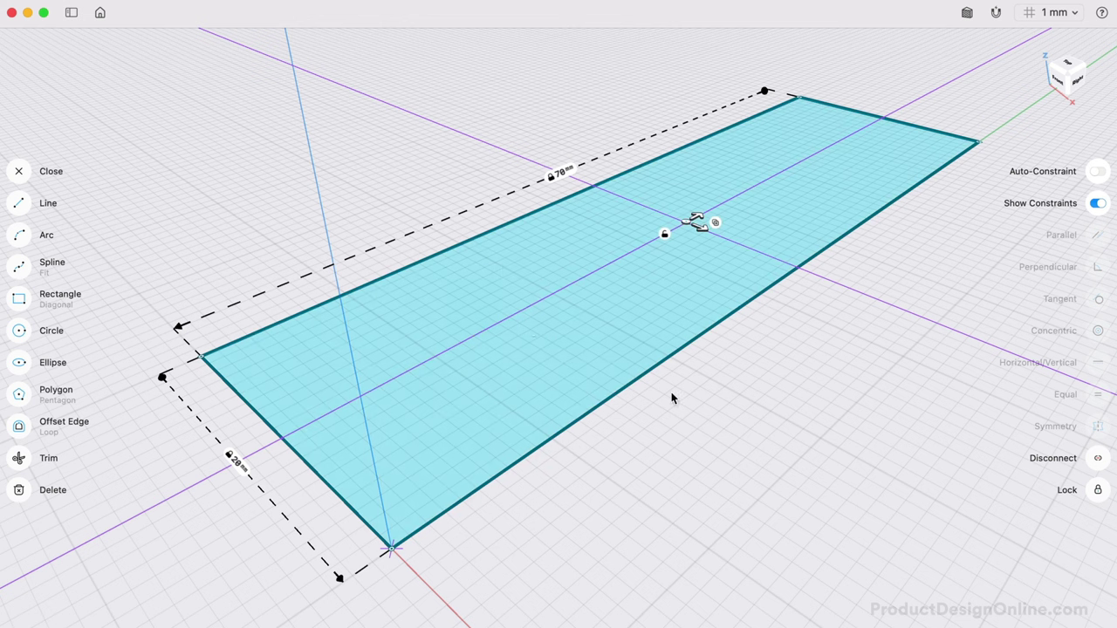
click(657, 432)
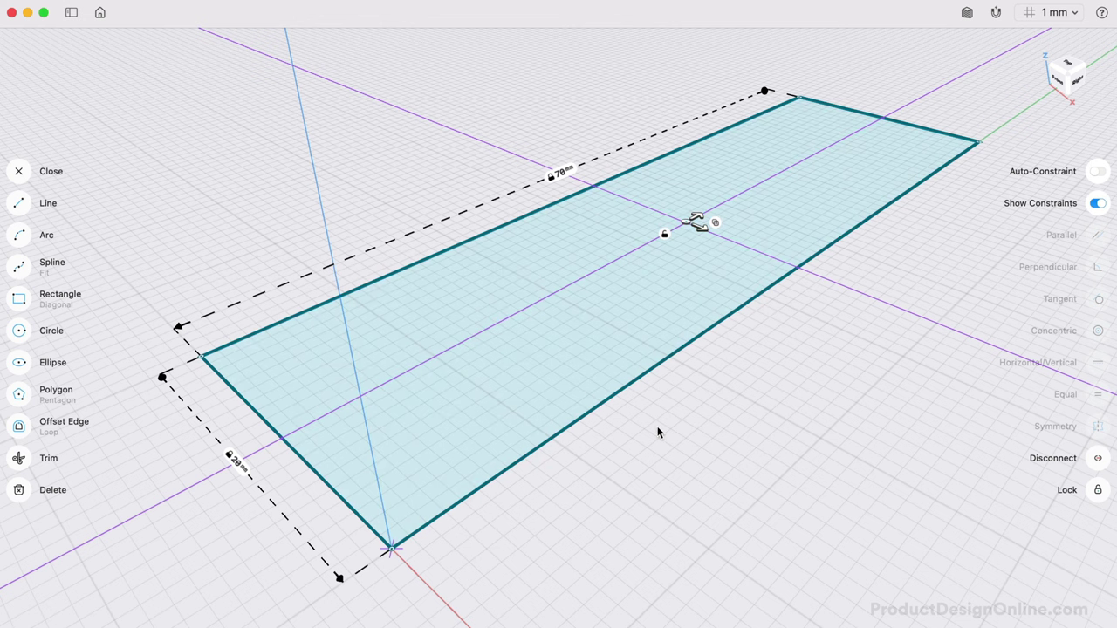
Pull the 70 × 20 mm rectangle region up 10 mm into a solid slab.
click(543, 326)
key(Escape)
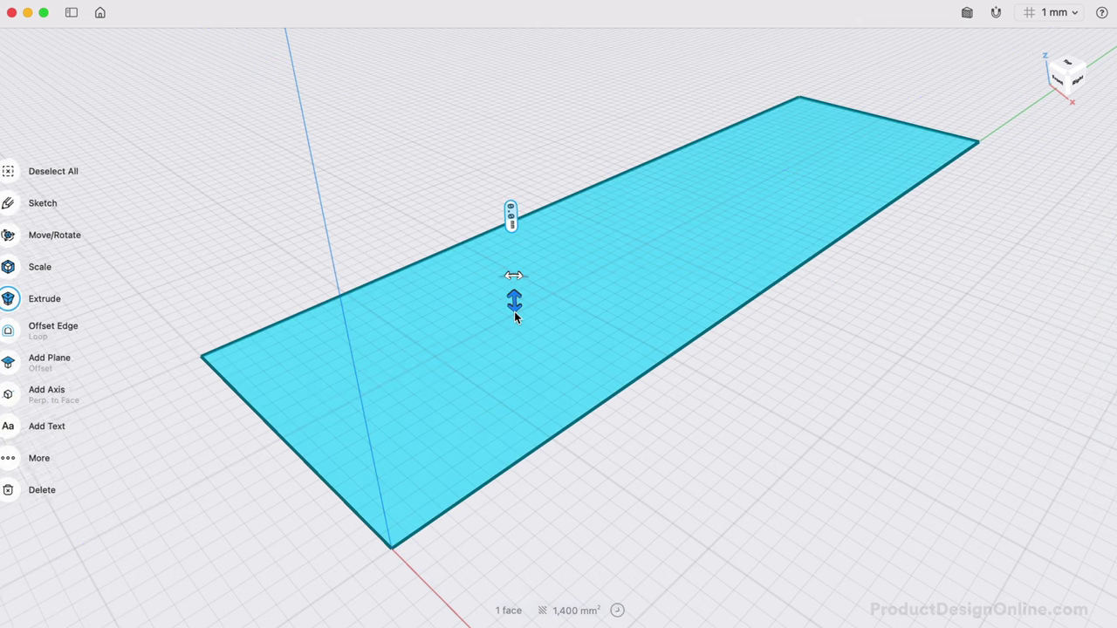
drag(514, 311, 513, 195)
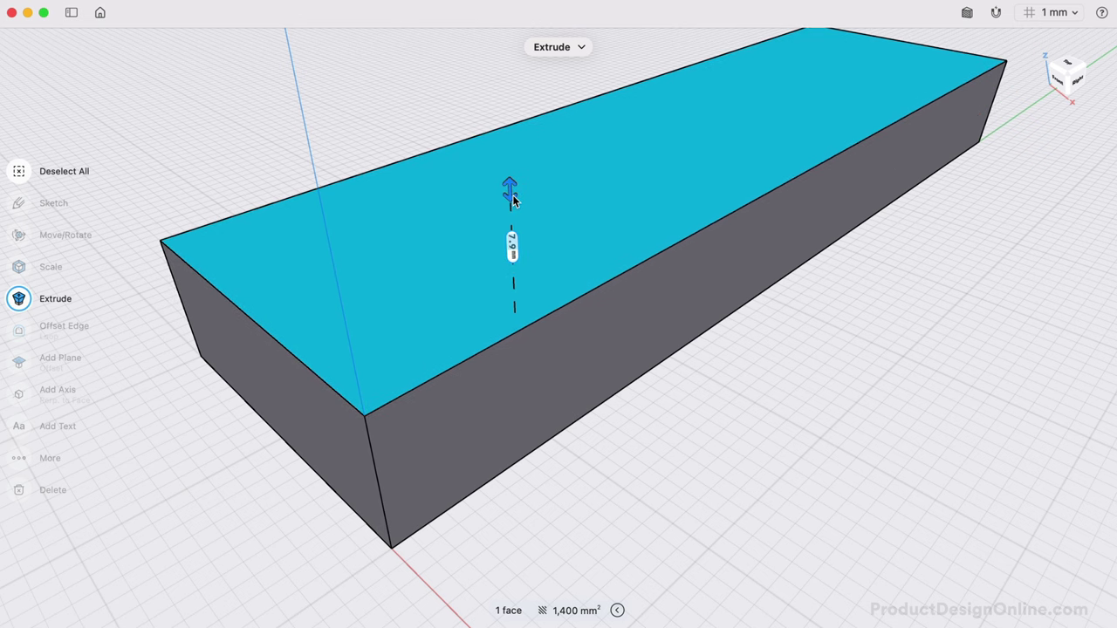
text(10)
key(Return)
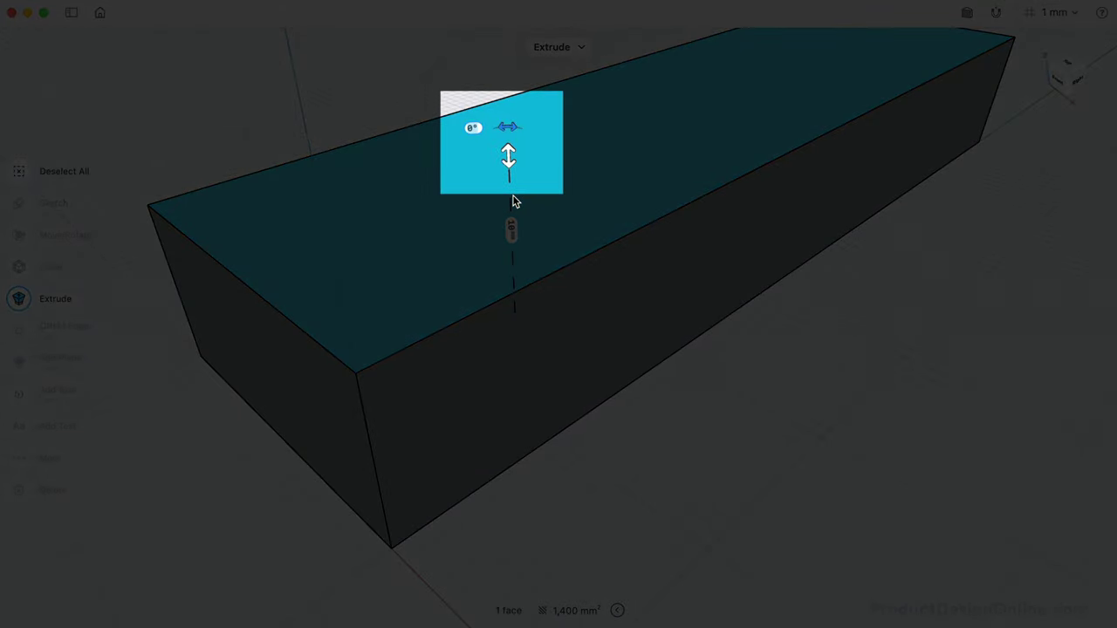
key(Escape)
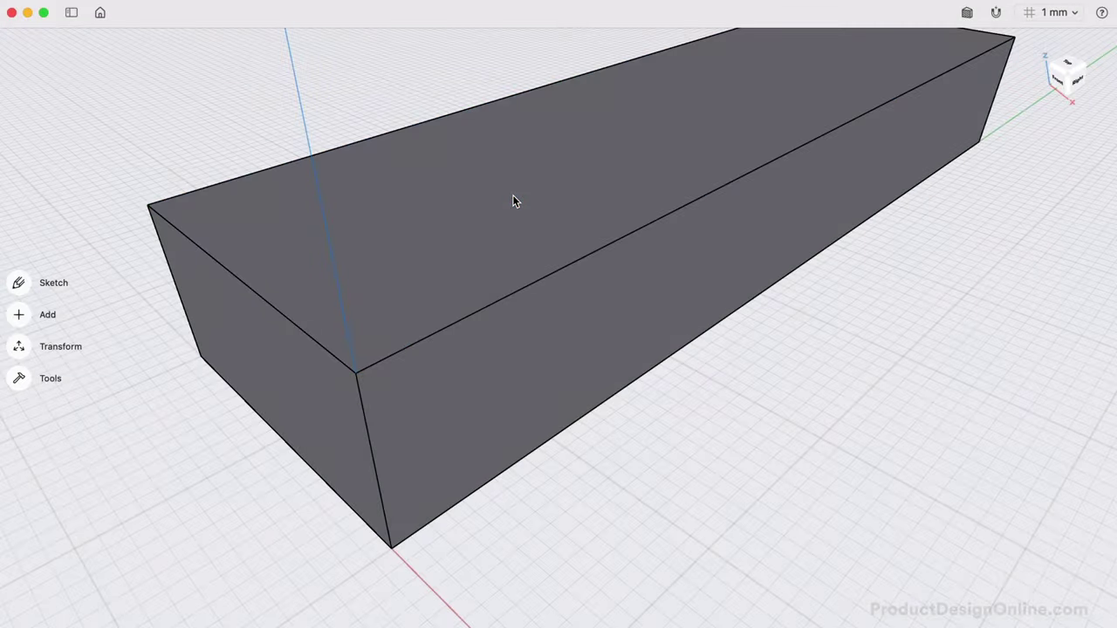
scroll(512, 195, down, 5)
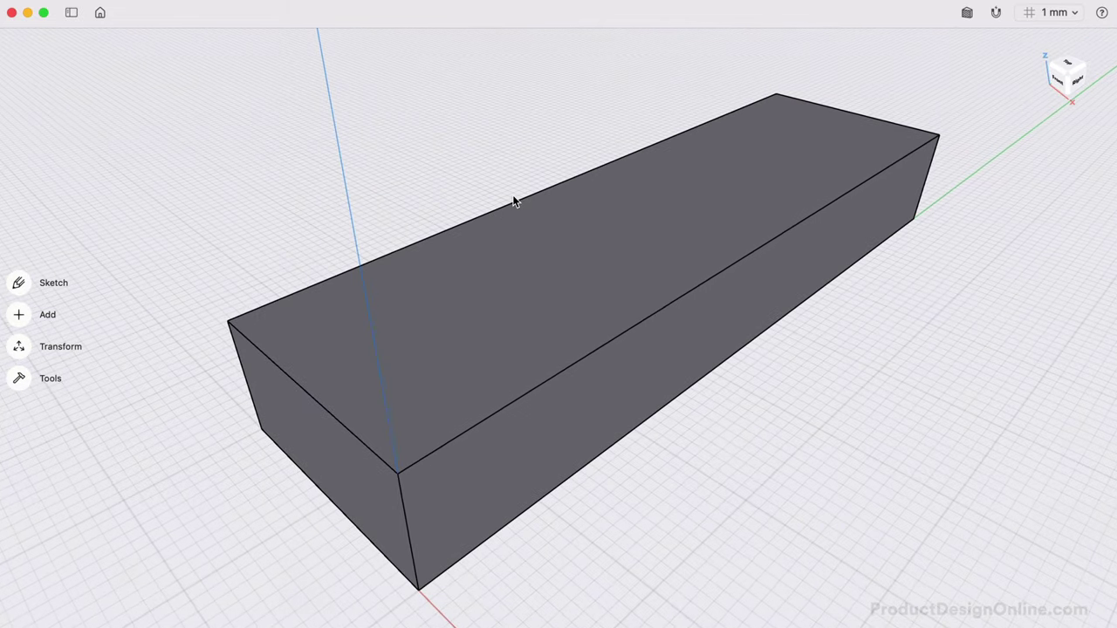
scroll(513, 199, down, 5)
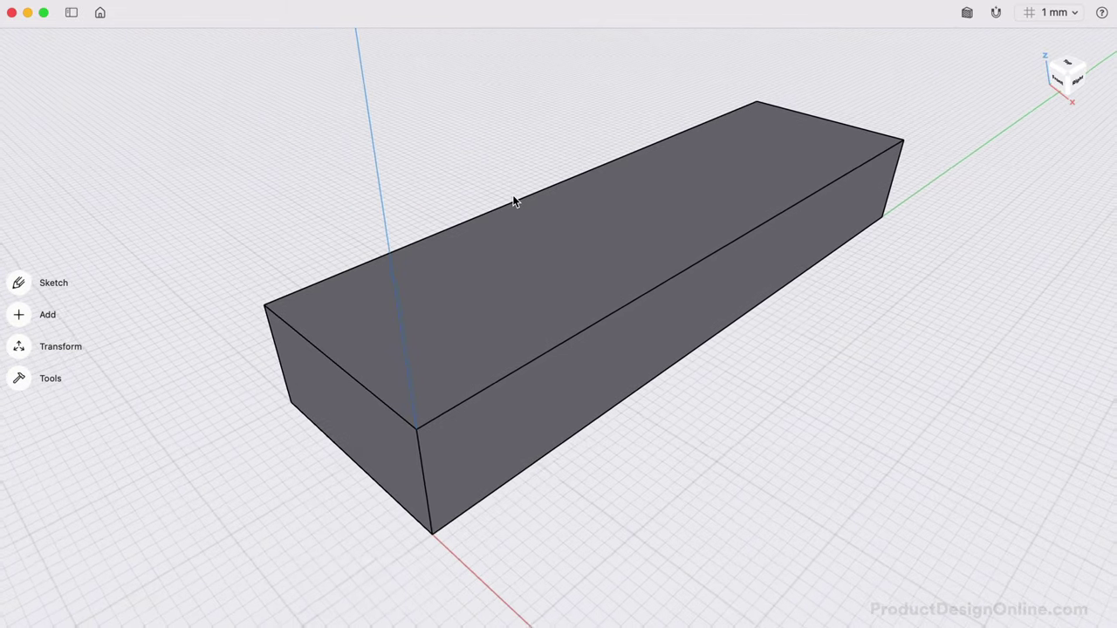
scroll(513, 201, up, 1)
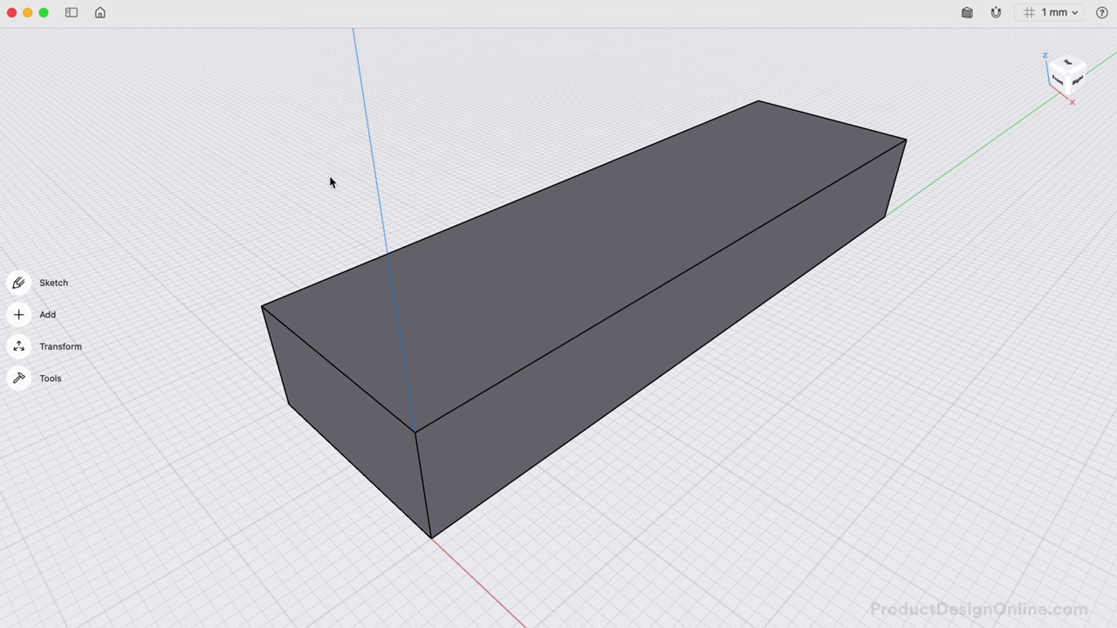
Shell the block with its top face left open and 1.3 mm walls.
click(14, 378)
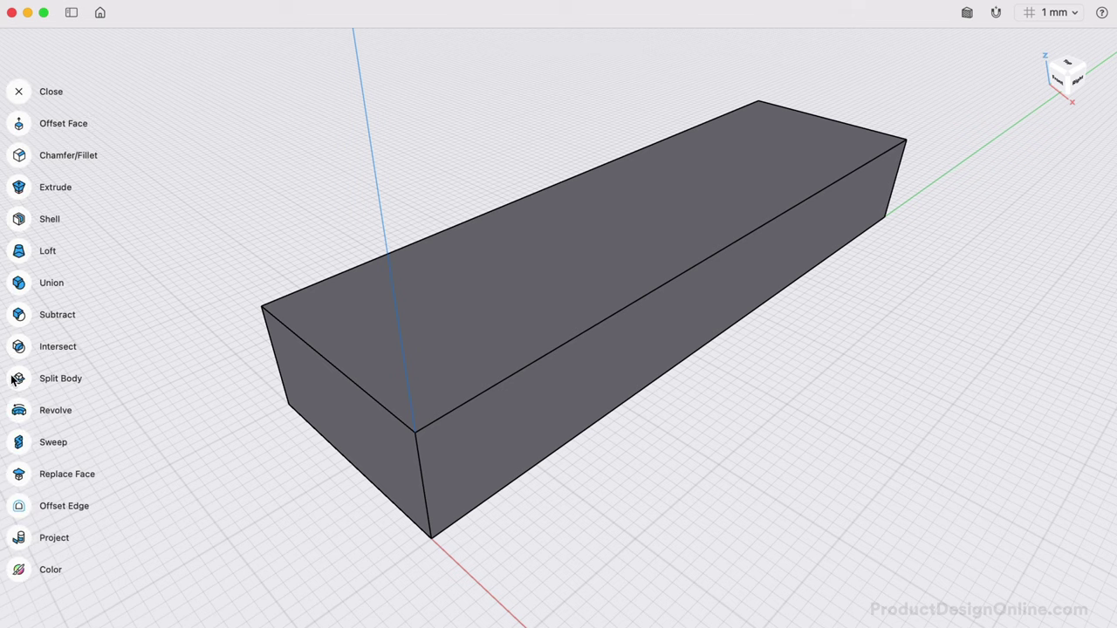
click(19, 220)
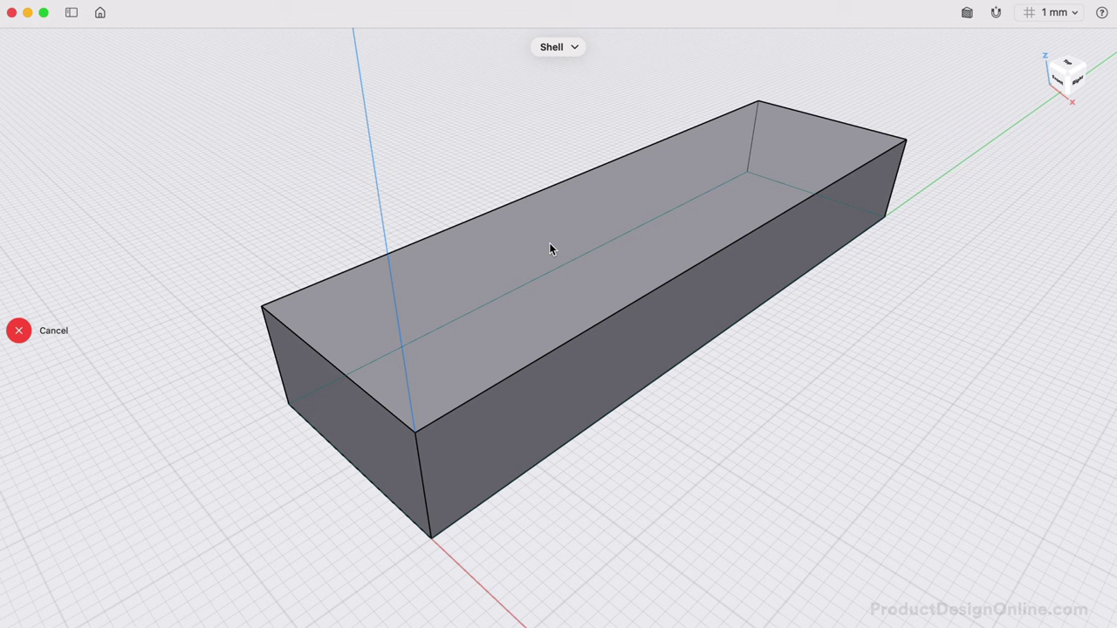
click(537, 249)
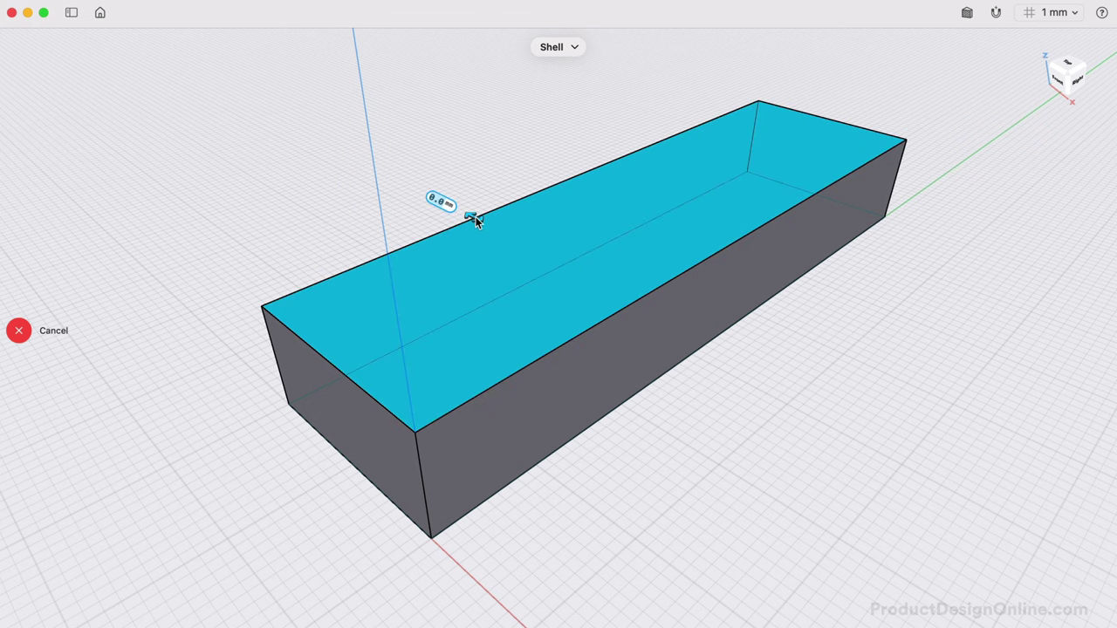
mouse_move(476, 218)
mouse_down()
mouse_move(516, 244)
mouse_move(421, 219)
mouse_move(486, 237)
mouse_up()
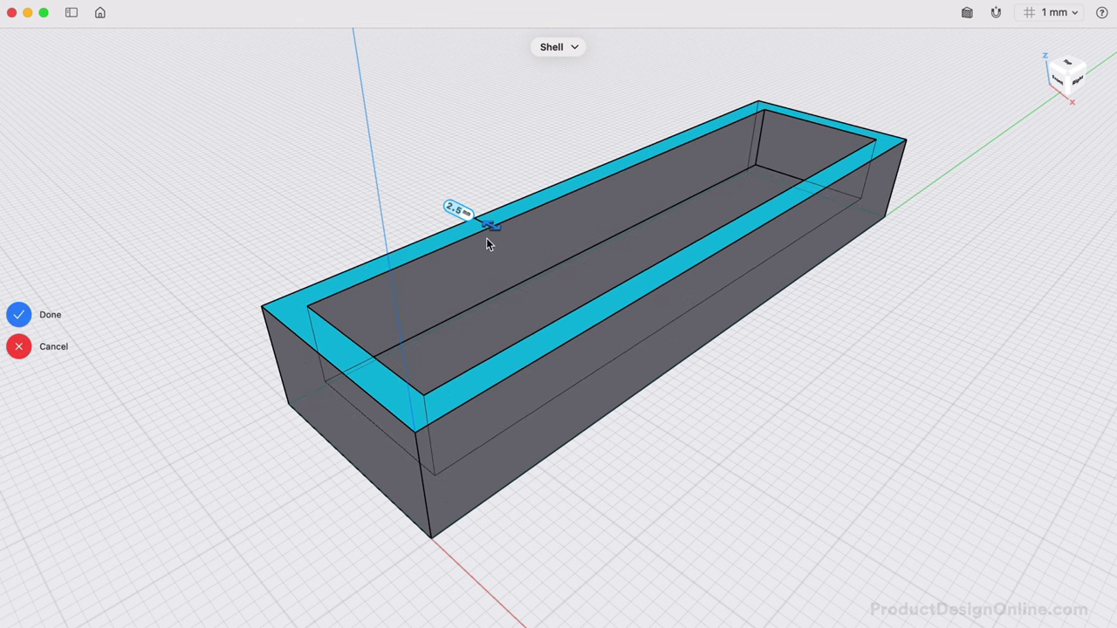
text(3)
key(Return)
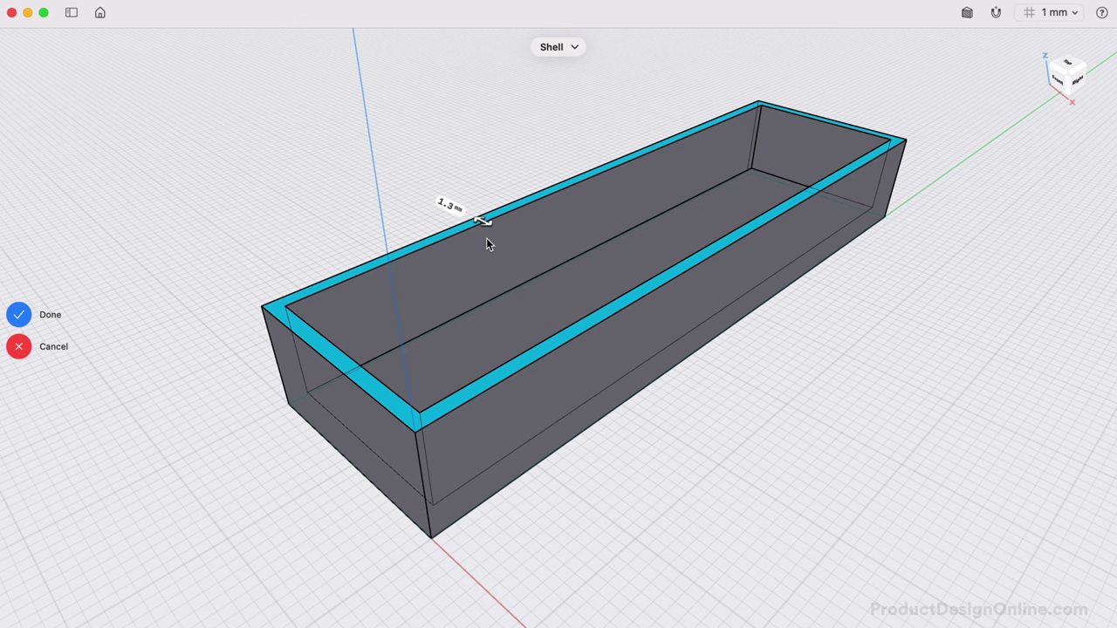
key(Return)
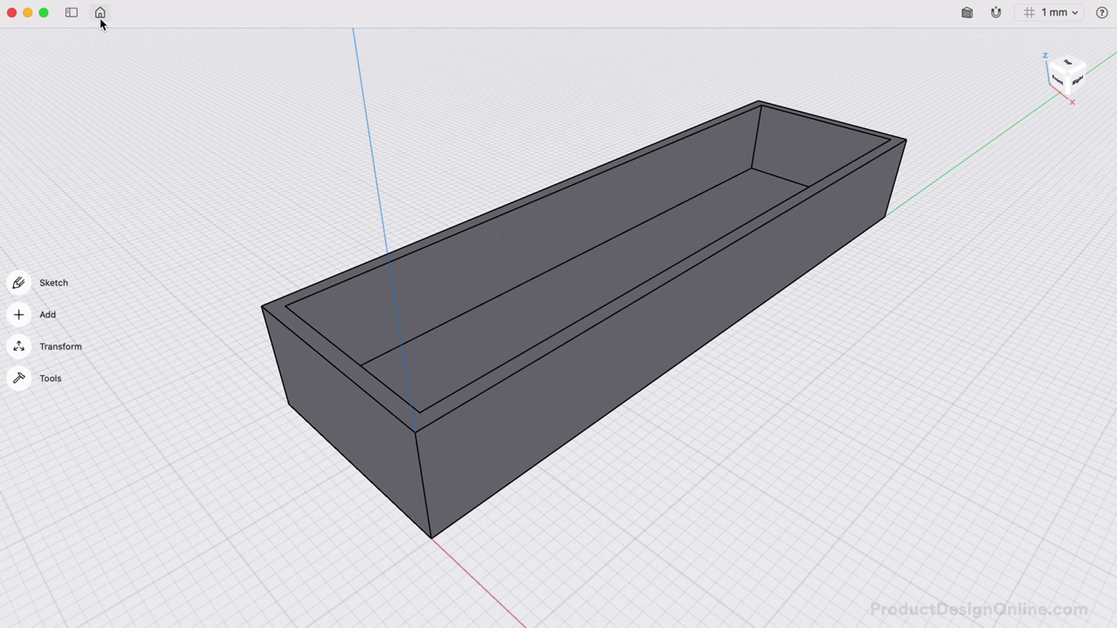
Rename Body 01 to 'Bottom Box' in the items sidebar.
click(74, 14)
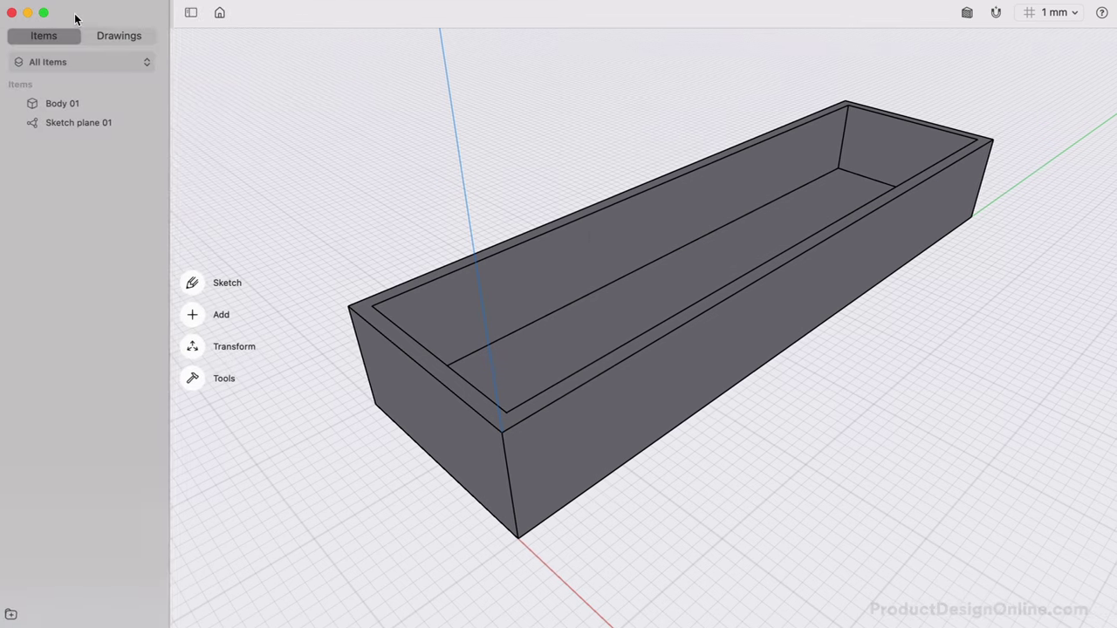
right_click(103, 107)
click(119, 135)
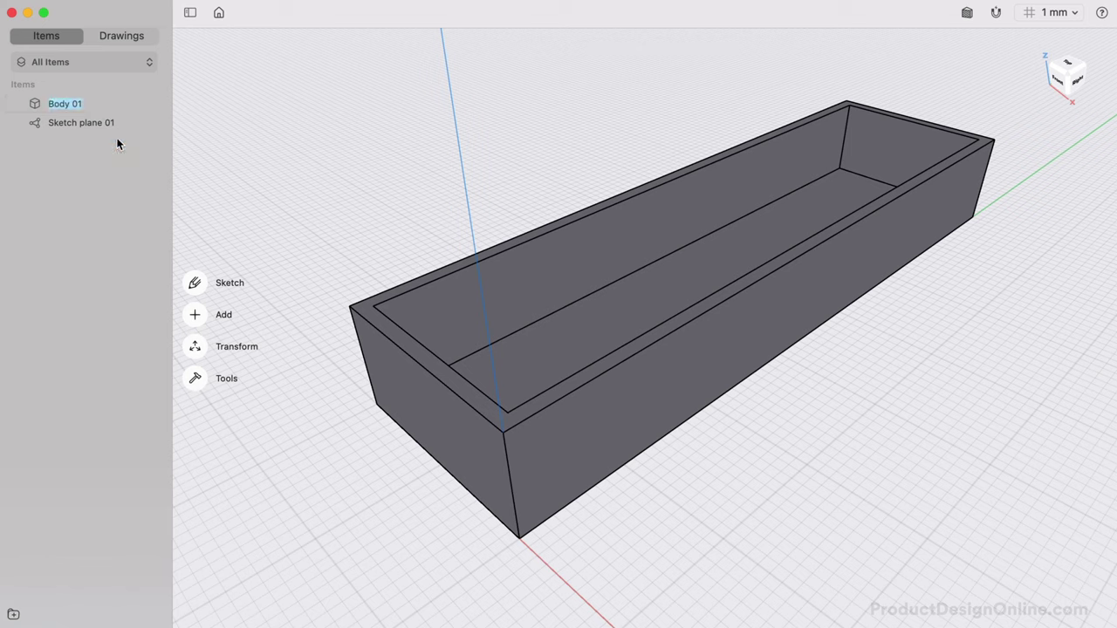
text(Bottom Box)
key(Return)
Drag a copy of Bottom Box 25.4 mm sideways, creating Bottom Box (1).
double_click(579, 240)
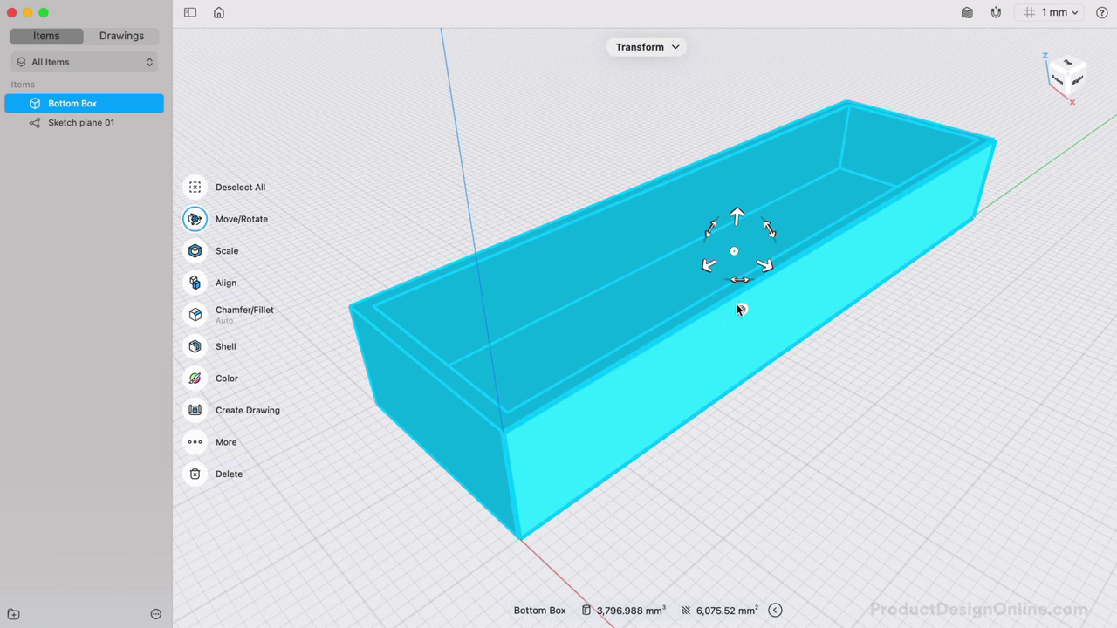
key(alt)
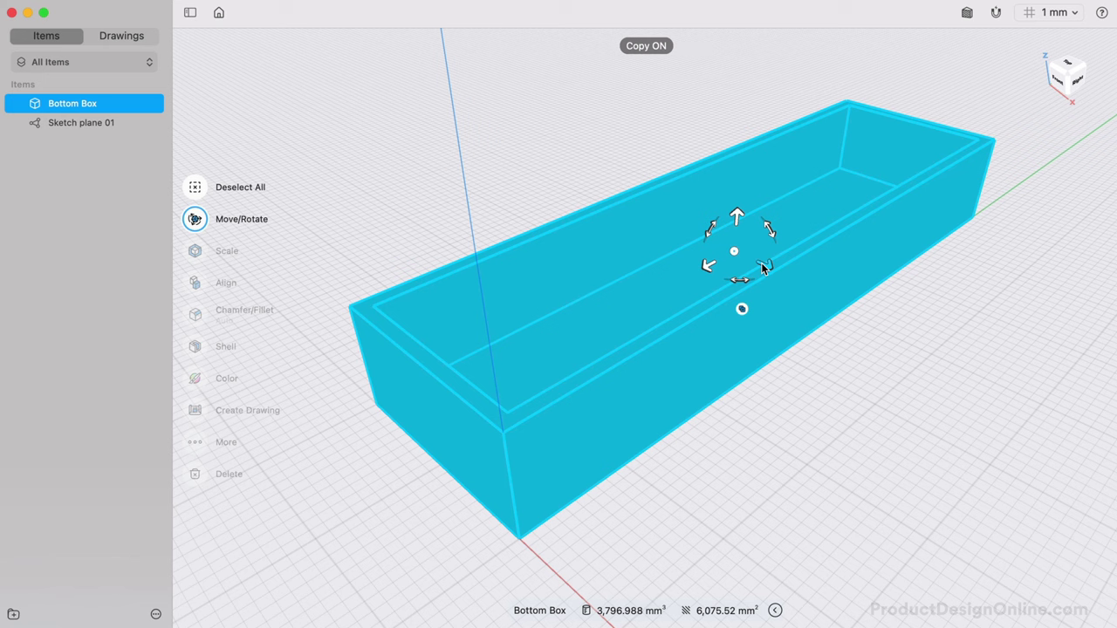
drag(742, 310, 1008, 377)
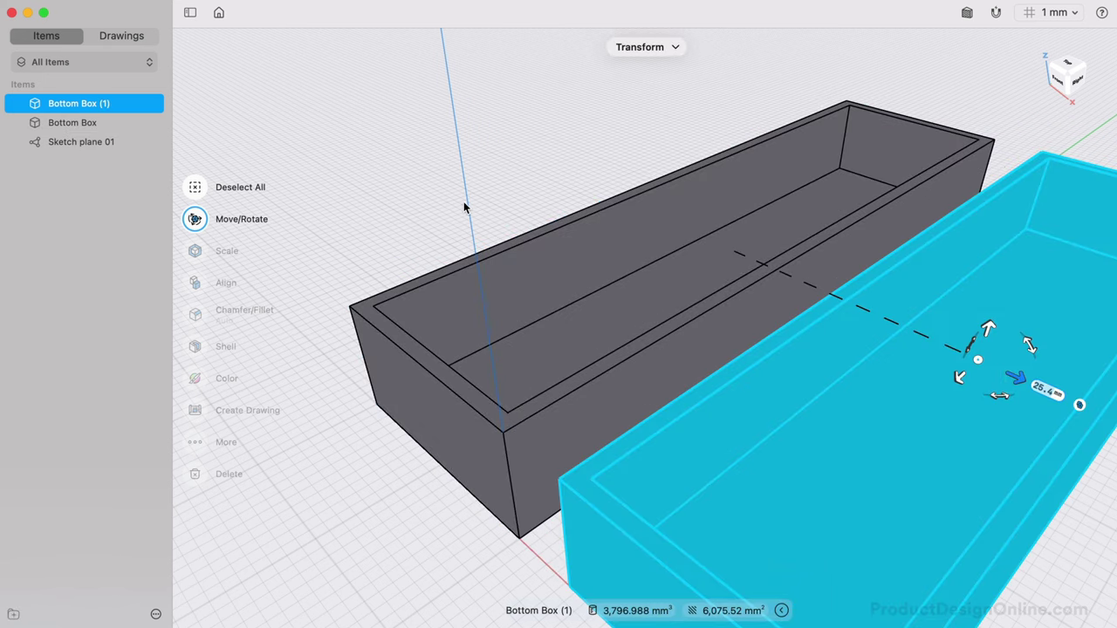
scroll(463, 207, down, 5)
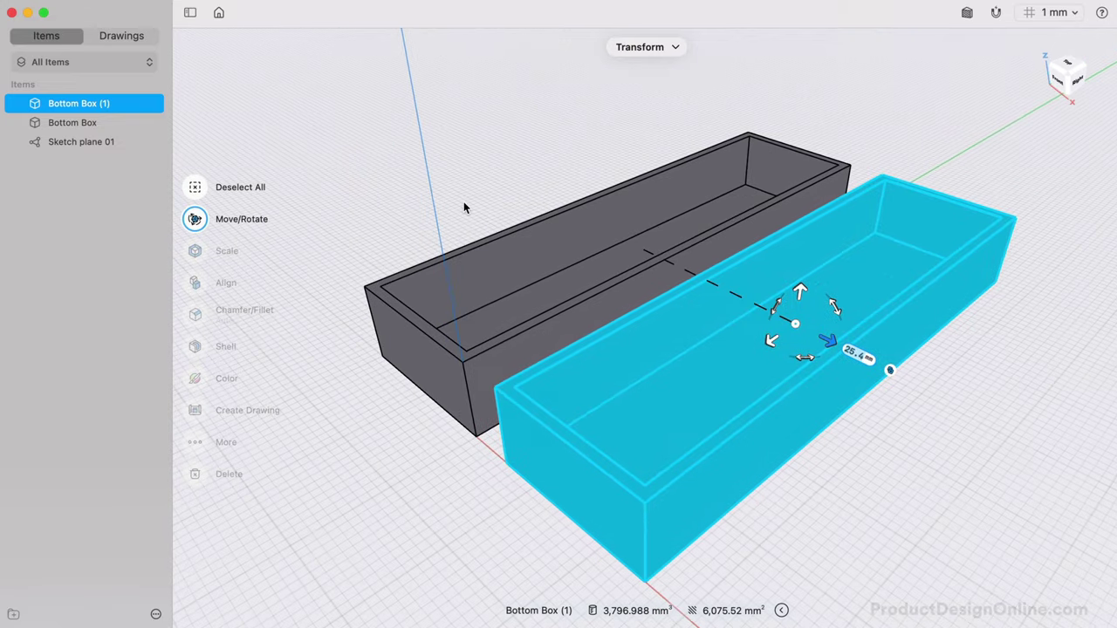
scroll(559, 287, up, 3)
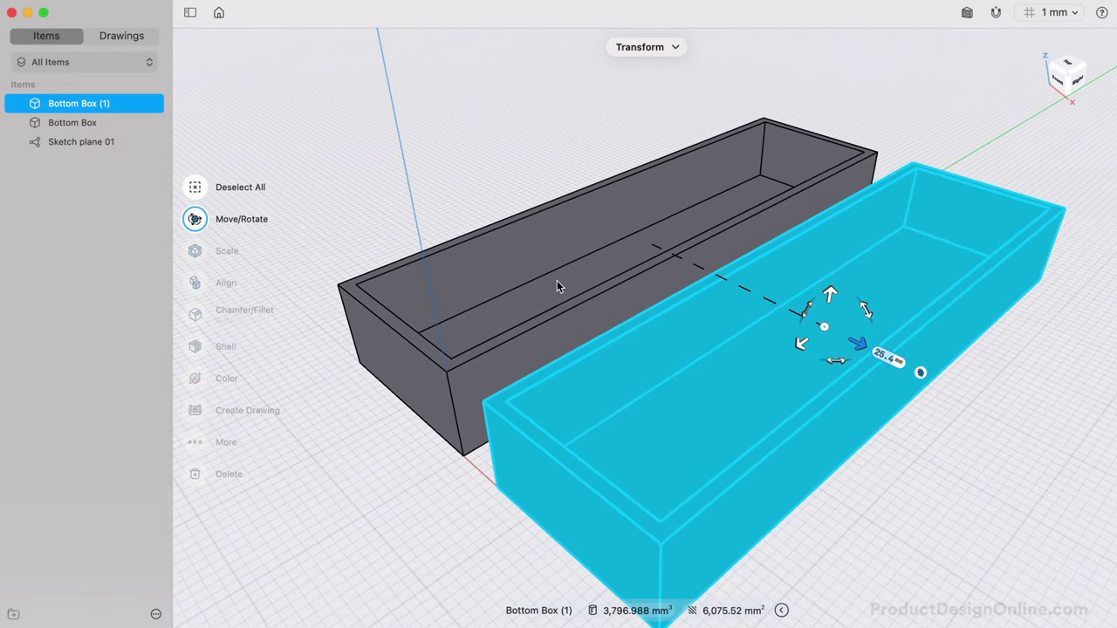
scroll(557, 286, up, 2)
scroll(557, 287, up, 1)
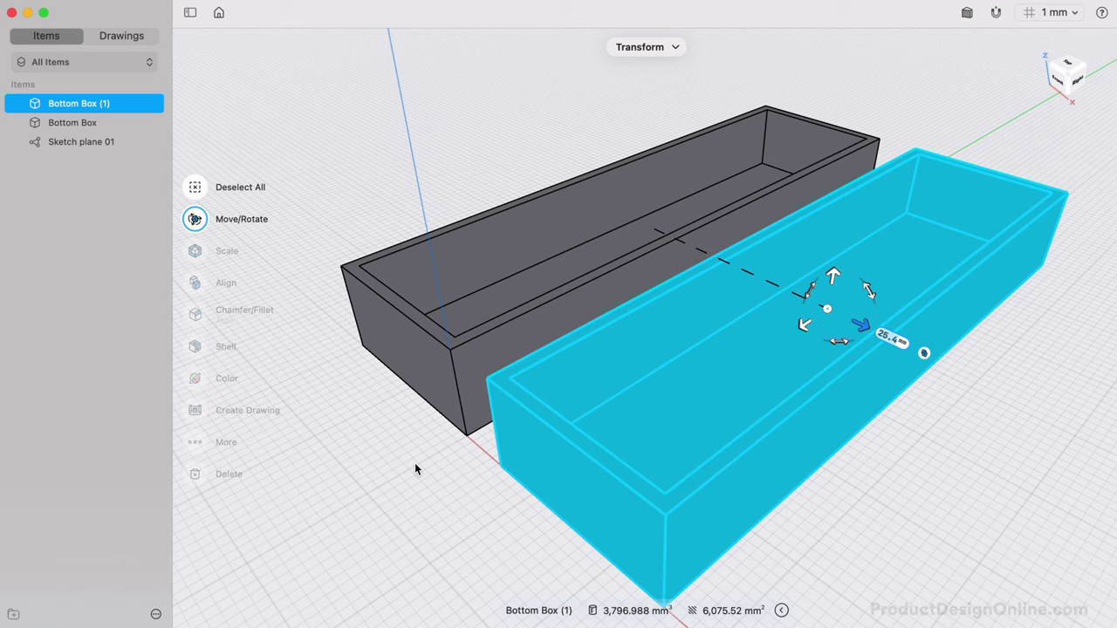
Undo that copy and re-copy Bottom Box 25.9 mm along the red axis from its front-bottom corner.
key(super+z)
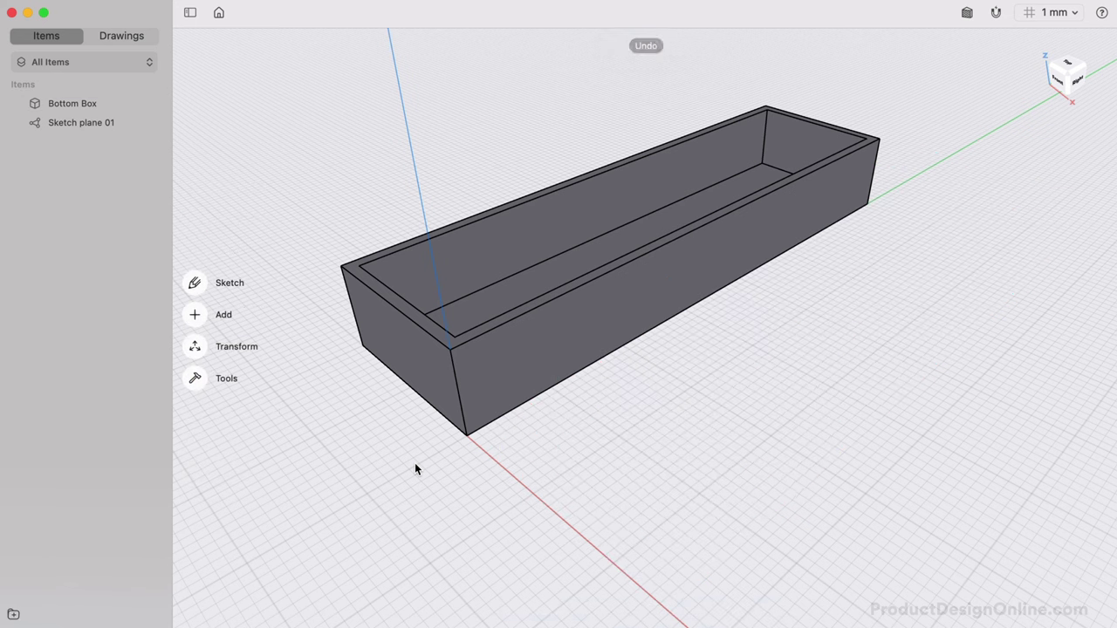
click(495, 267)
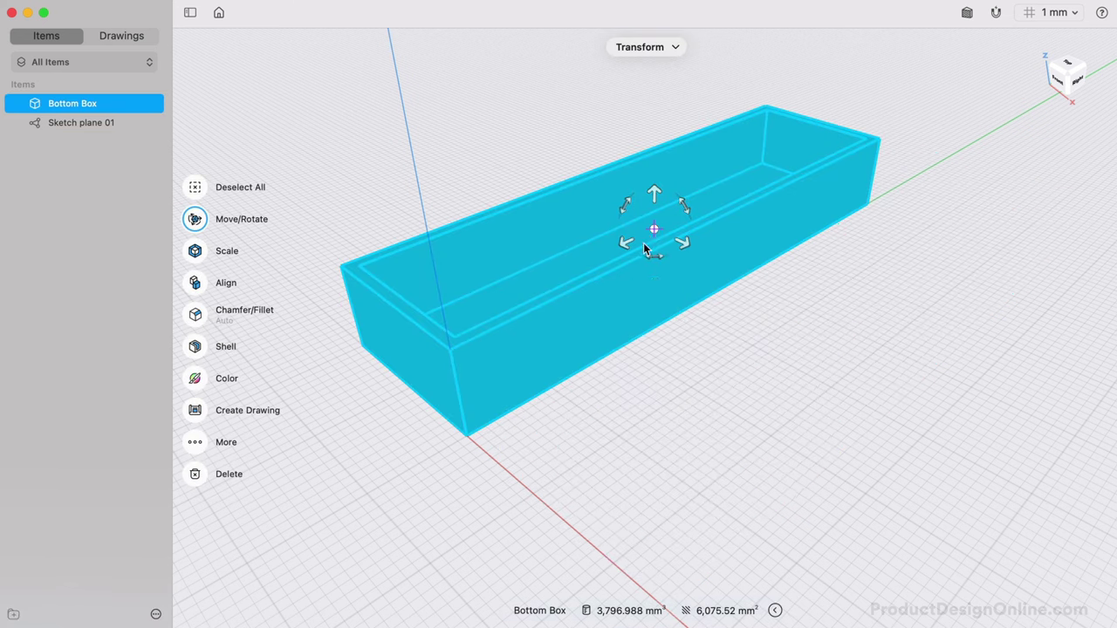
drag(644, 249, 462, 446)
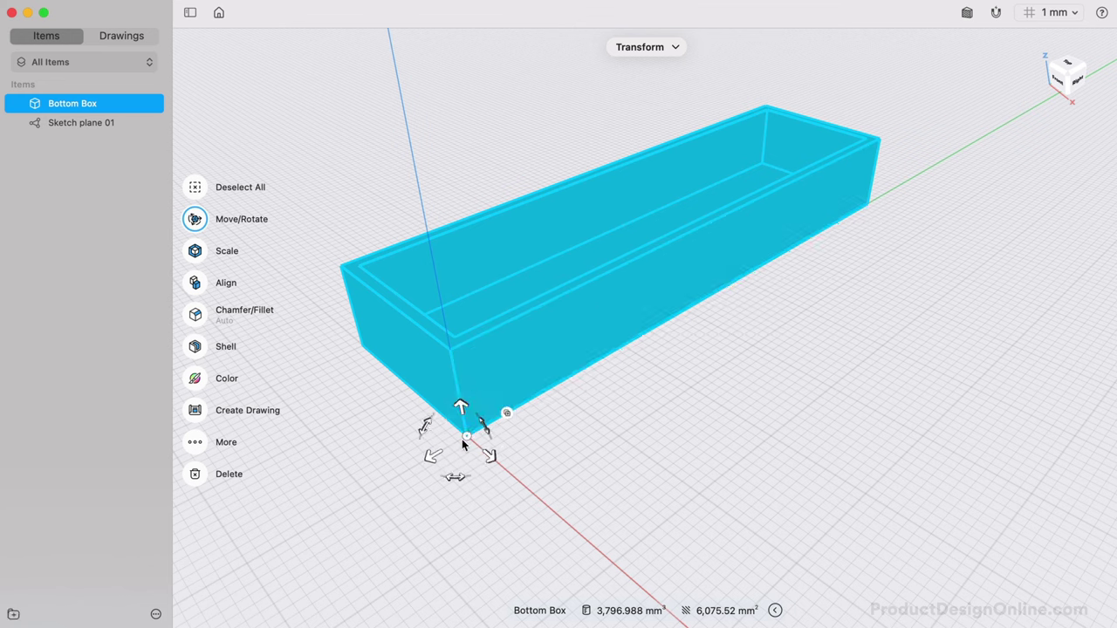
click(506, 414)
drag(489, 452, 686, 583)
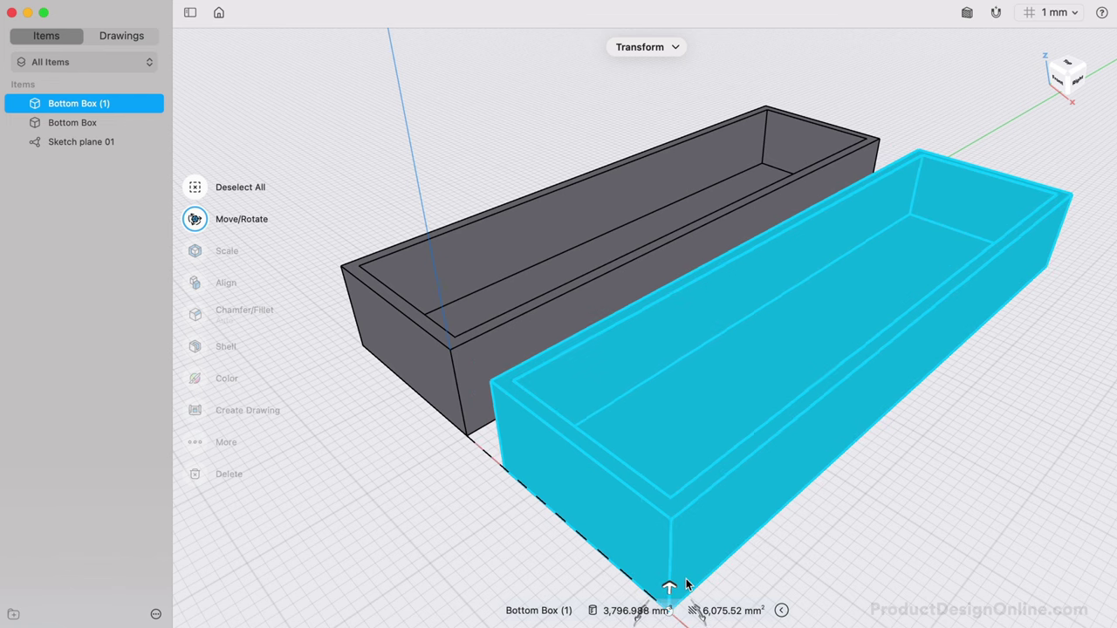
scroll(687, 584, down, 3)
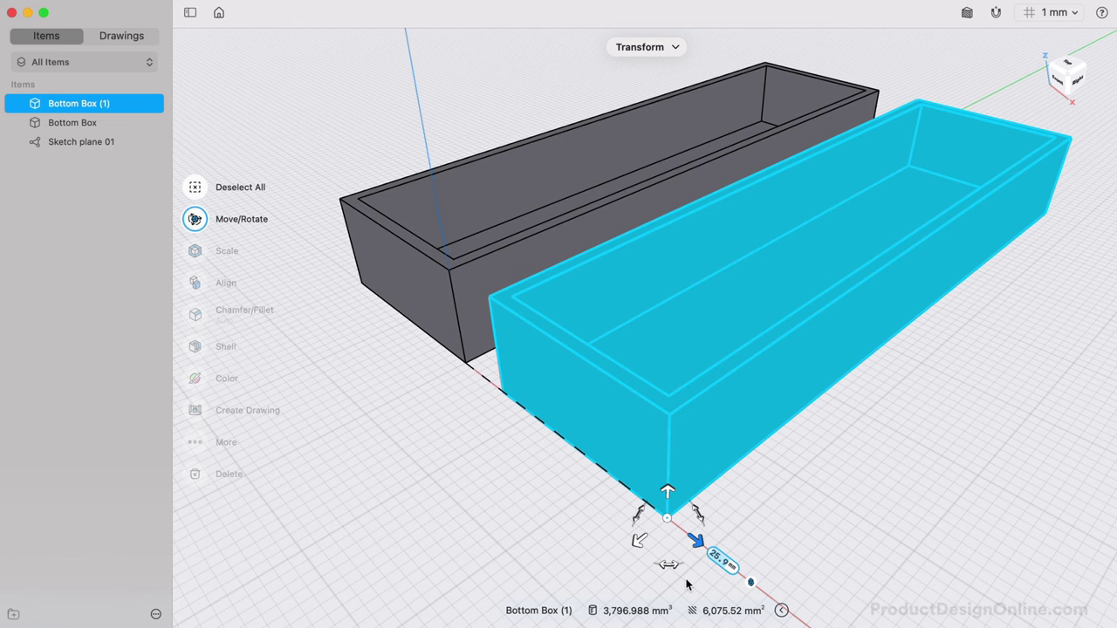
click(686, 584)
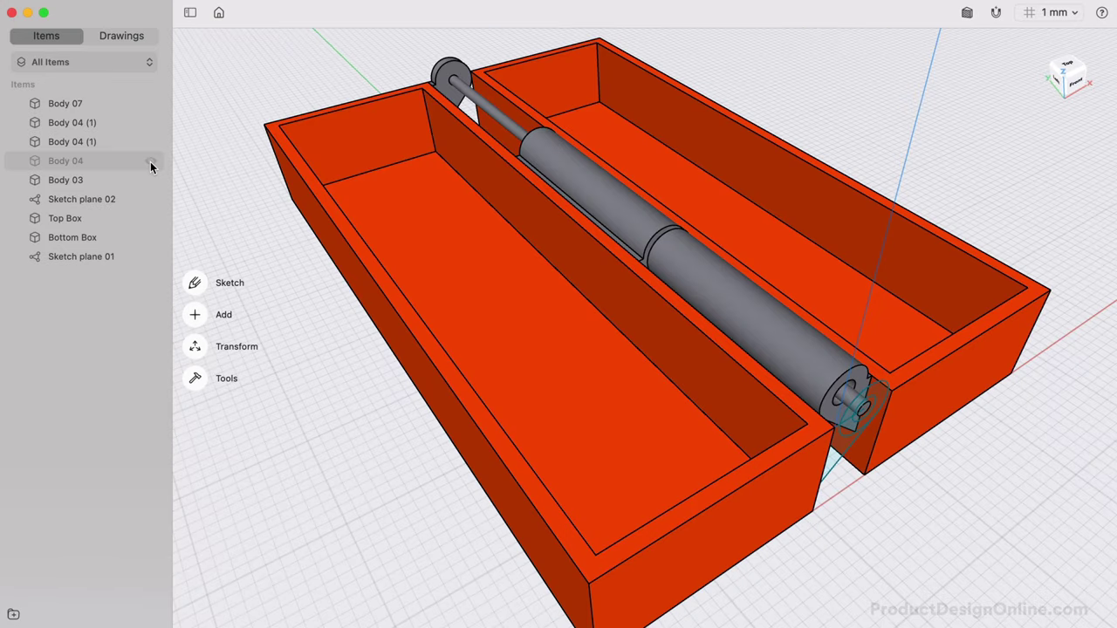
Show the hidden hinge Body 04 and trim the sliced preview to layer 104.
click(151, 162)
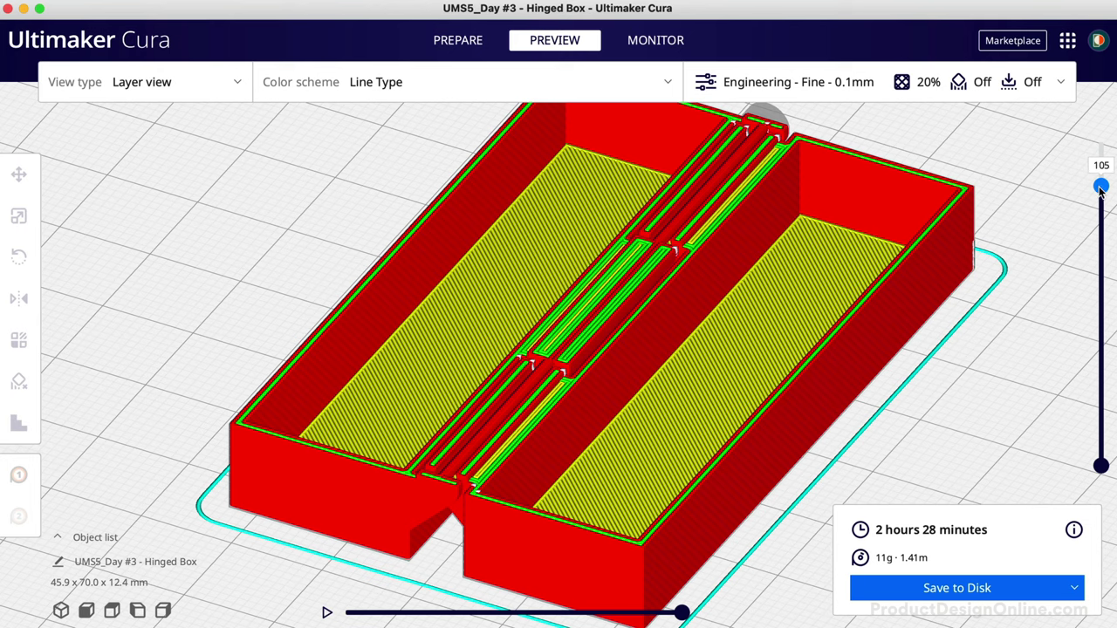
drag(1100, 185, 1099, 239)
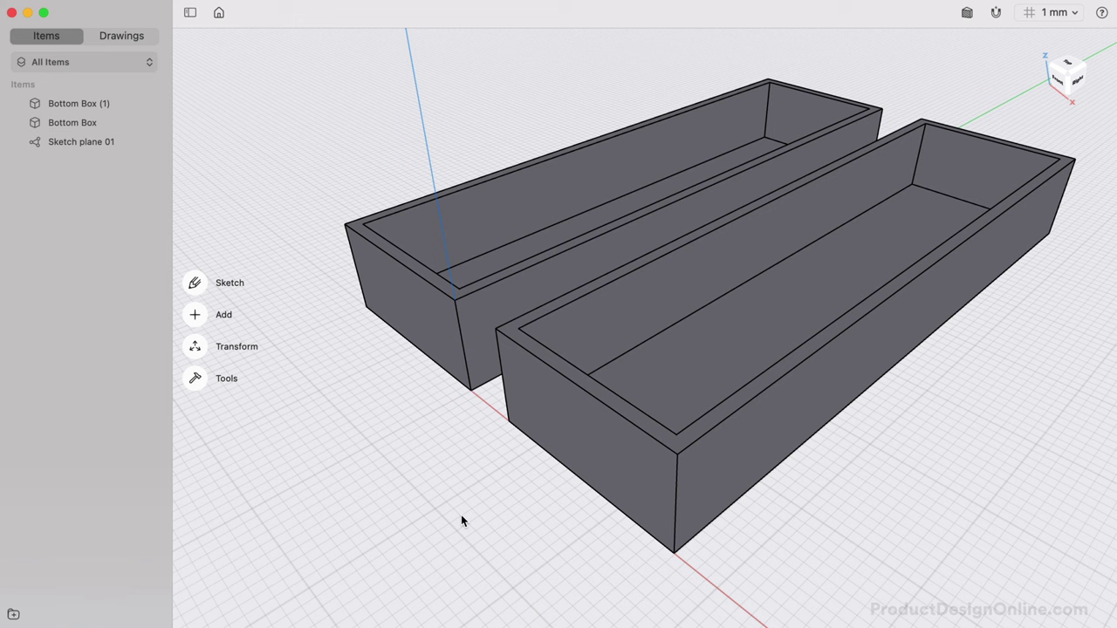
Colour Bottom Box and Bottom Box (1) deep orange, hex FF5C00.
click(91, 122)
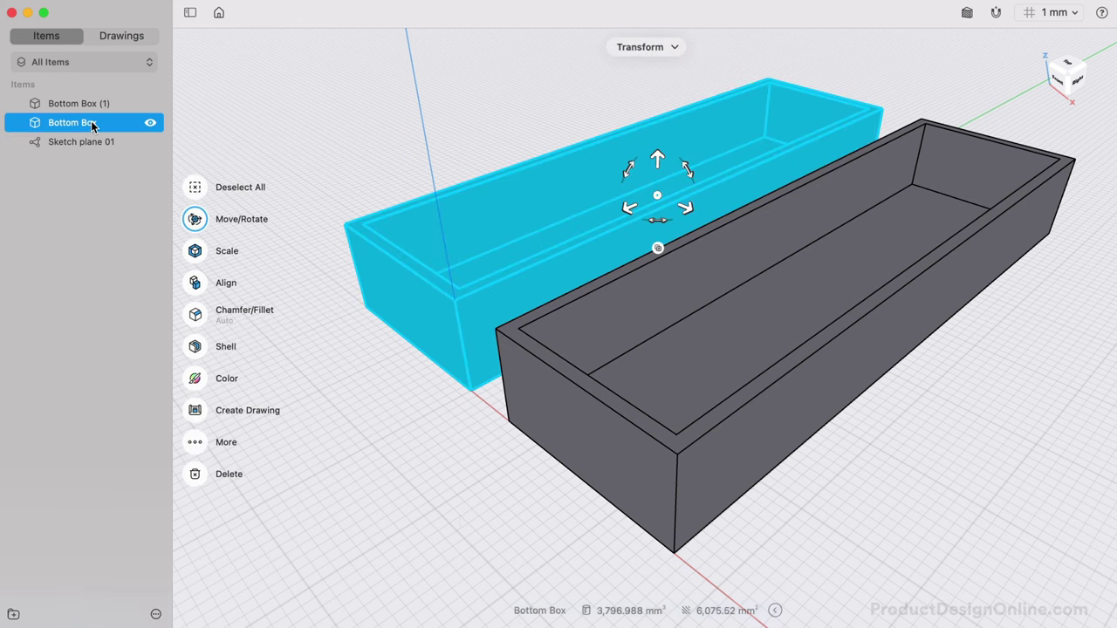
shift+click(86, 104)
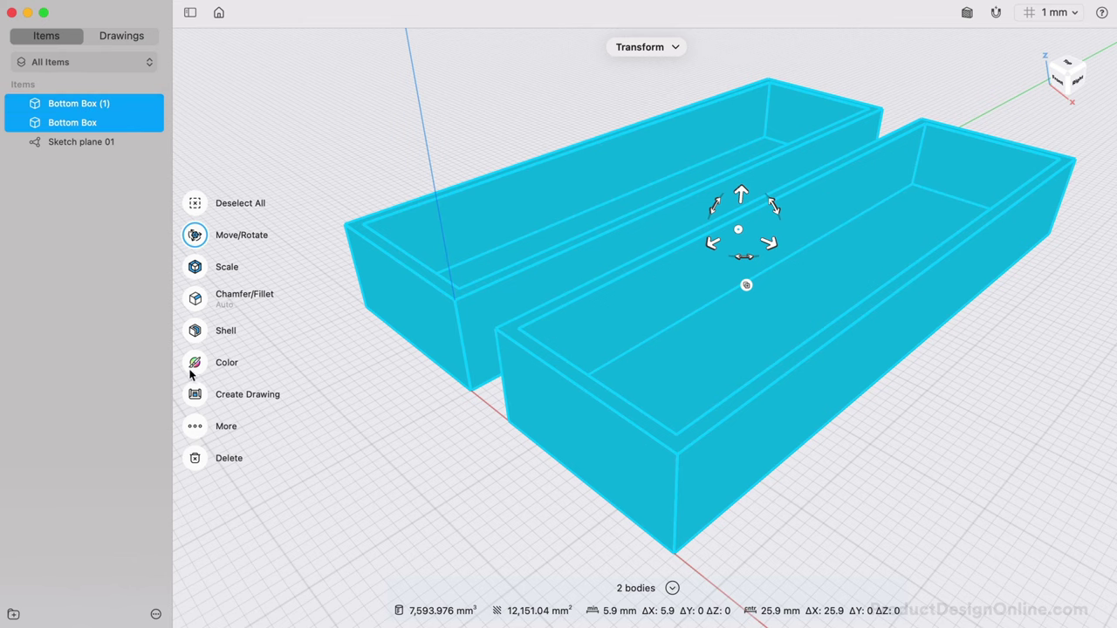
click(195, 362)
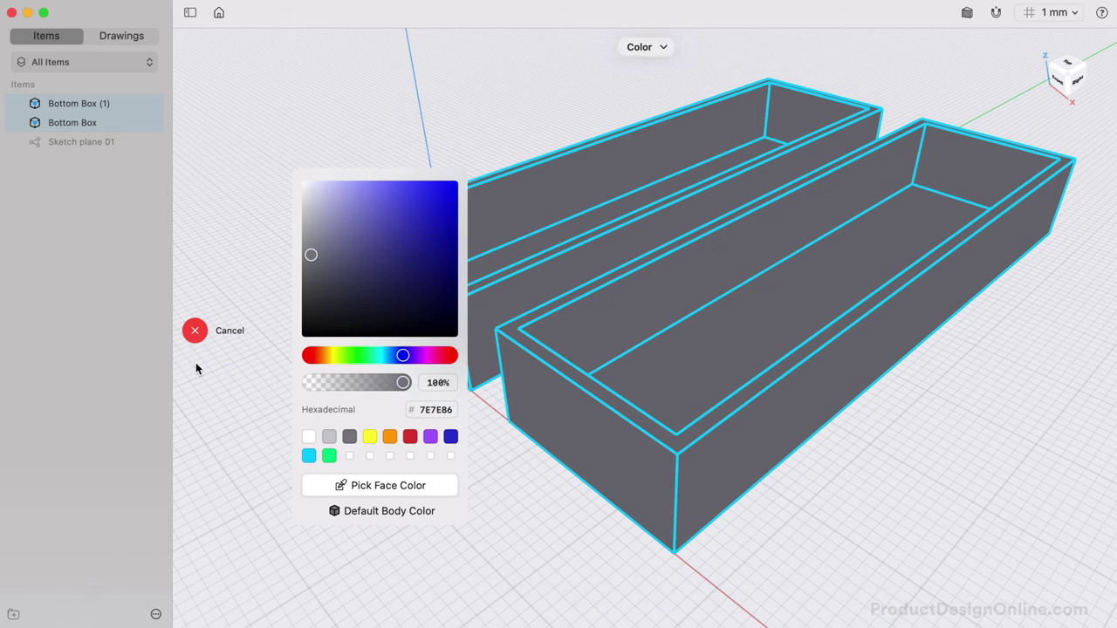
click(390, 436)
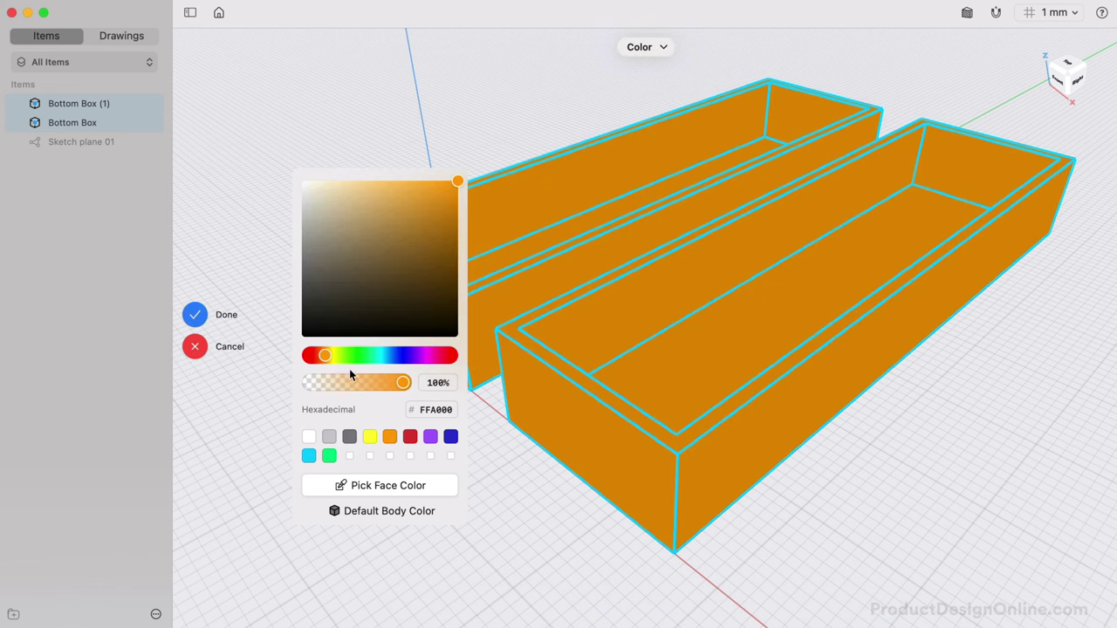
drag(325, 358, 309, 356)
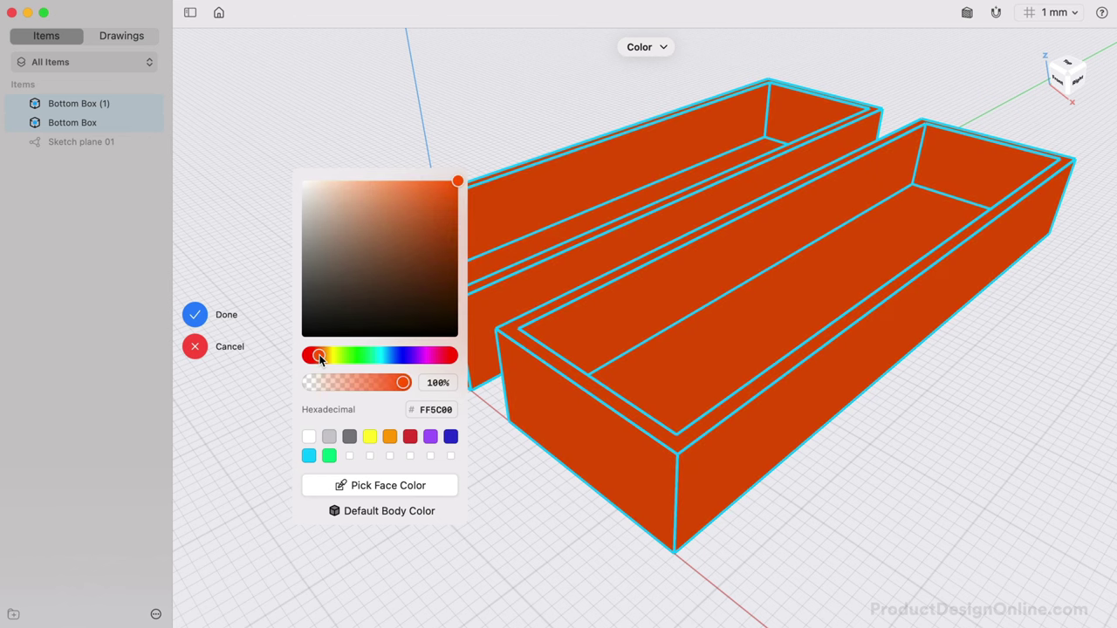
click(195, 314)
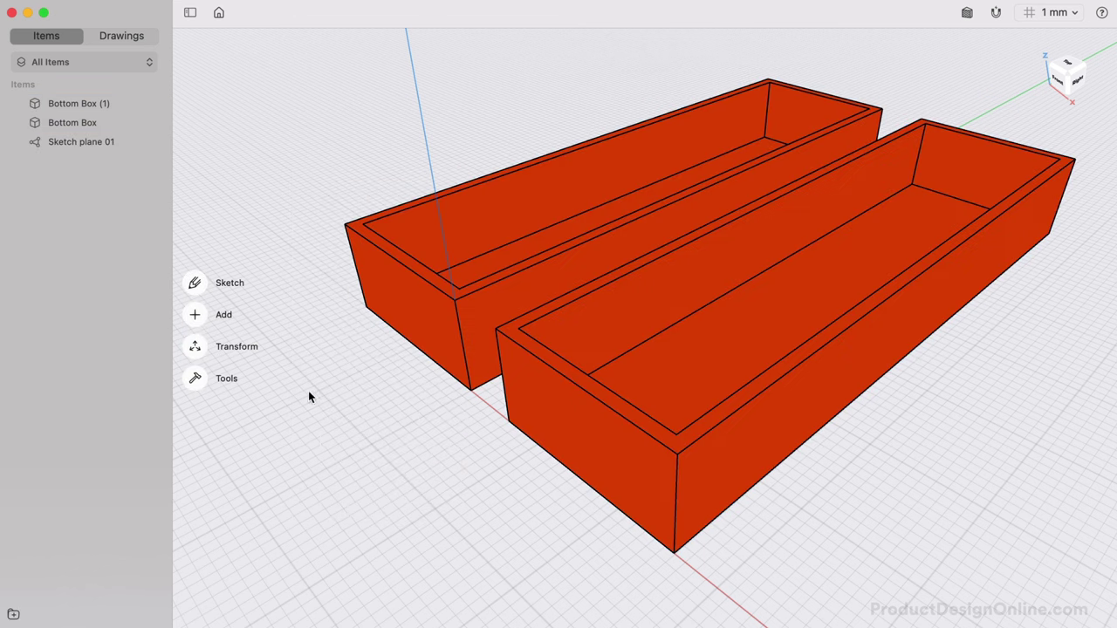
Rename Bottom Box (1) to 'Top Box'.
right_click(84, 105)
click(100, 131)
text(Top Box)
key(Return)
View the boxes from the front and zoom in on the gap between them.
click(1056, 80)
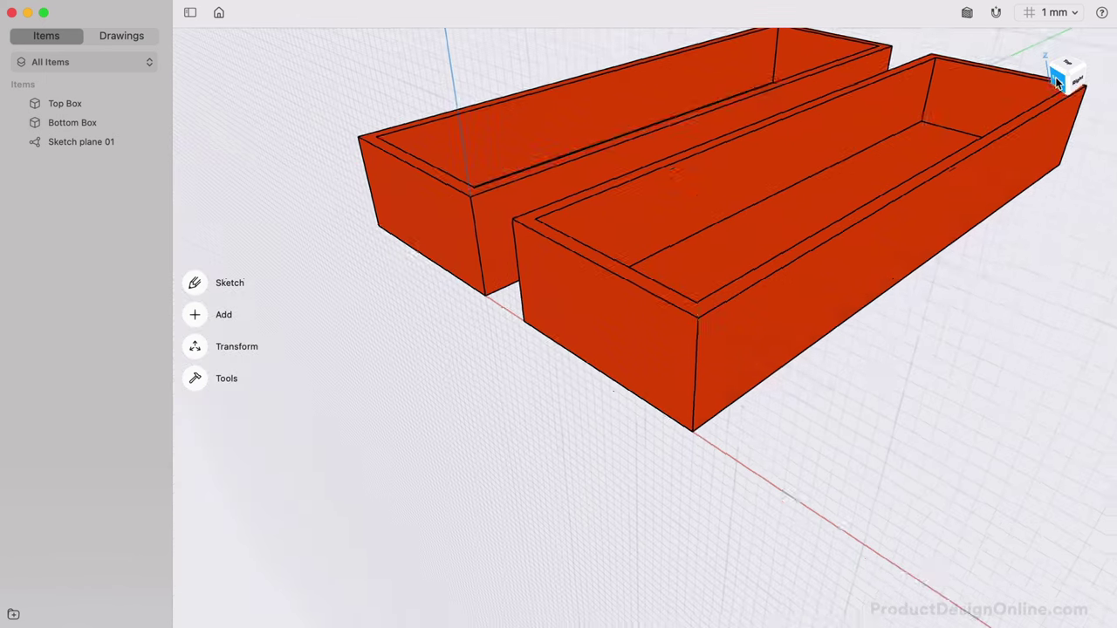
scroll(482, 266, up, 5)
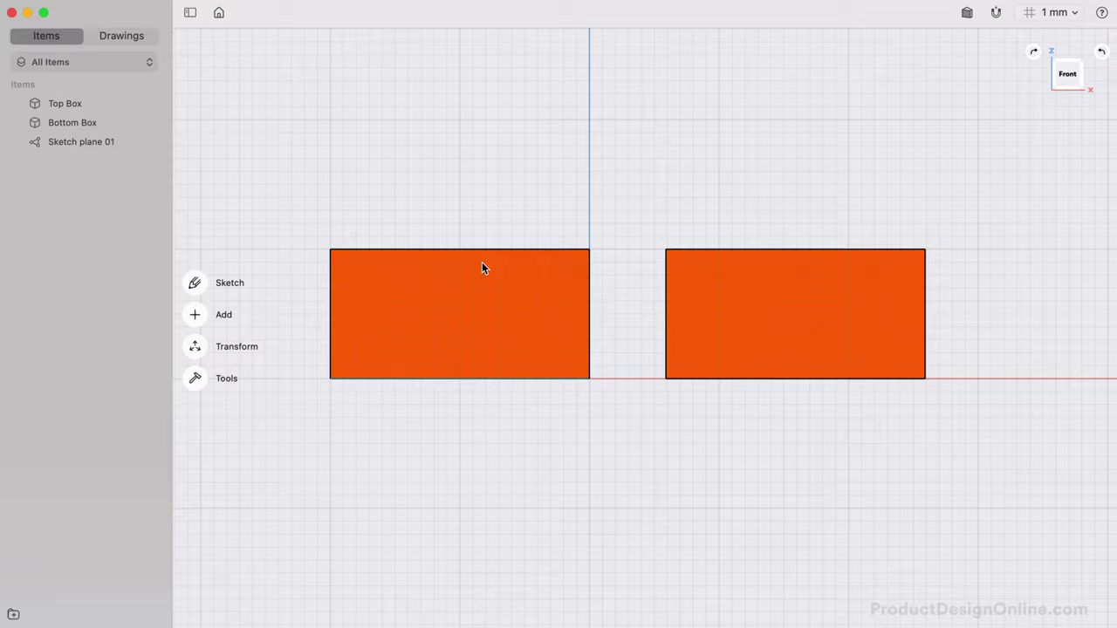
scroll(484, 266, up, 4)
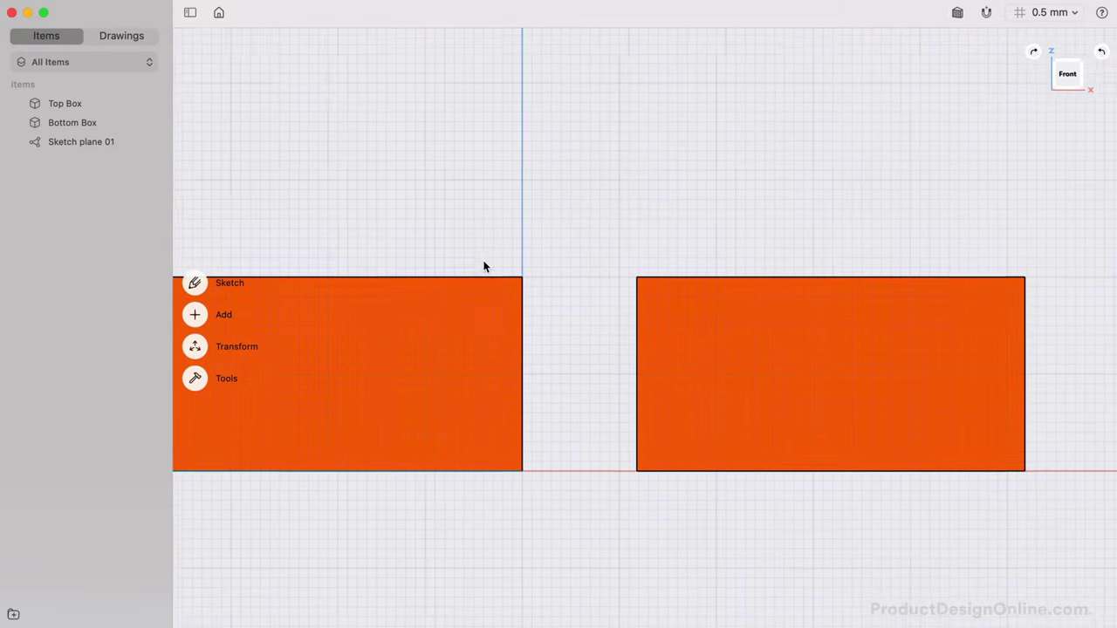
scroll(486, 264, down, 1)
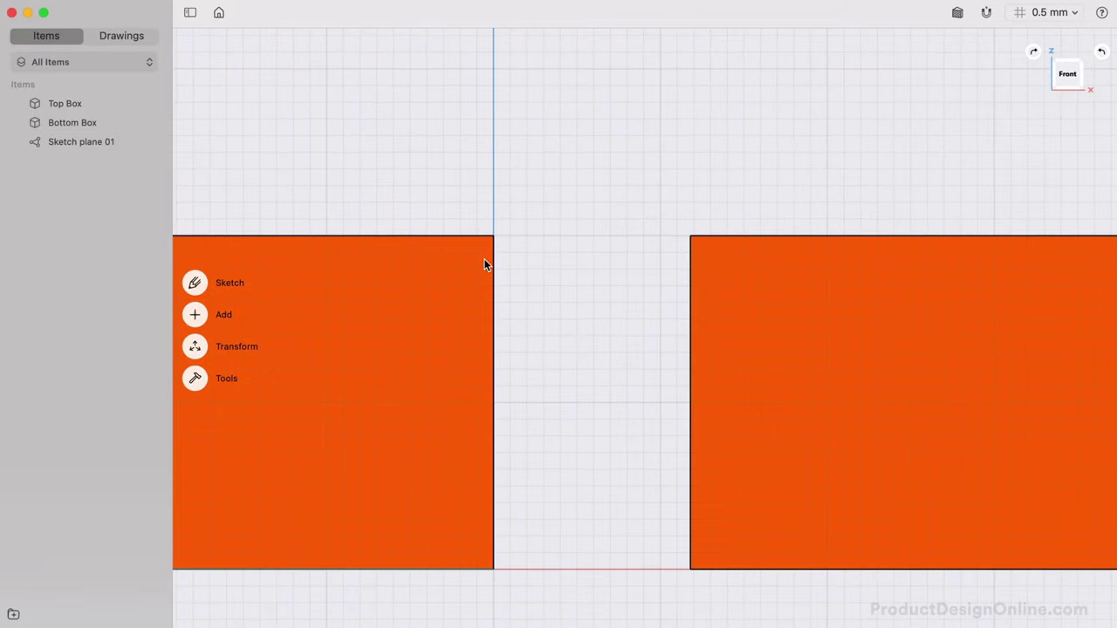
Draw a 2.95 mm horizontal line from the left box's top-right corner across the gap.
key(space)
text(line)
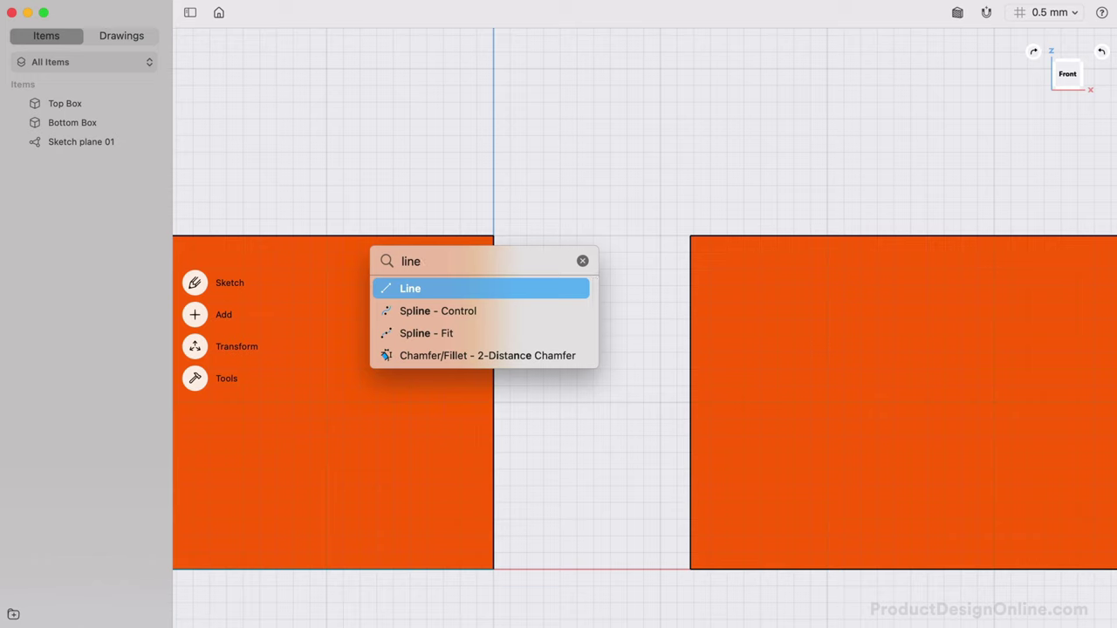
key(Return)
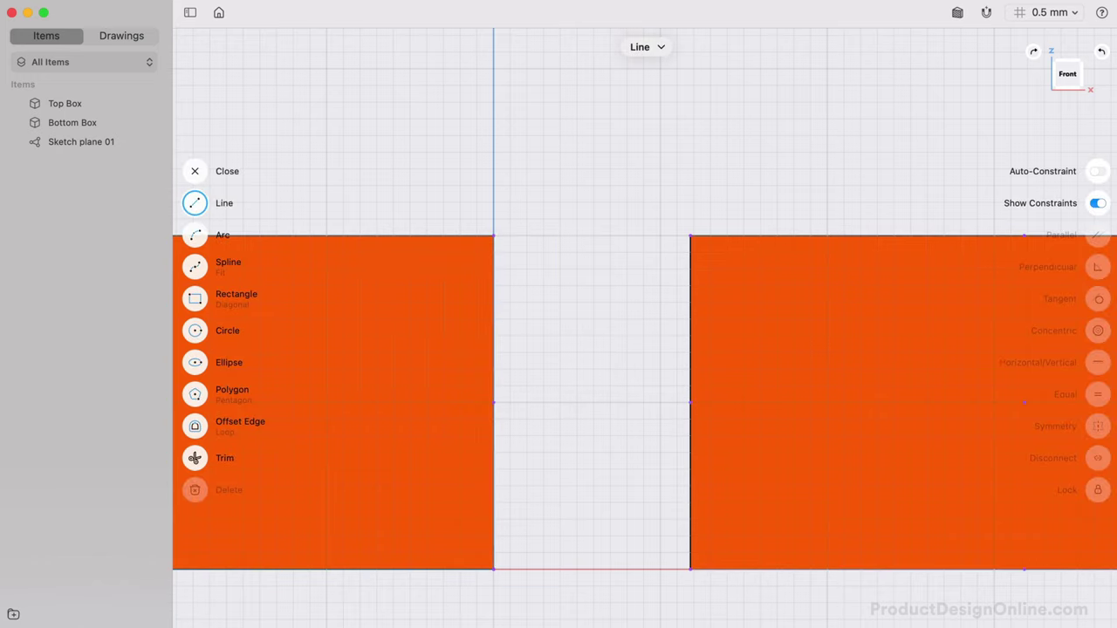
click(493, 235)
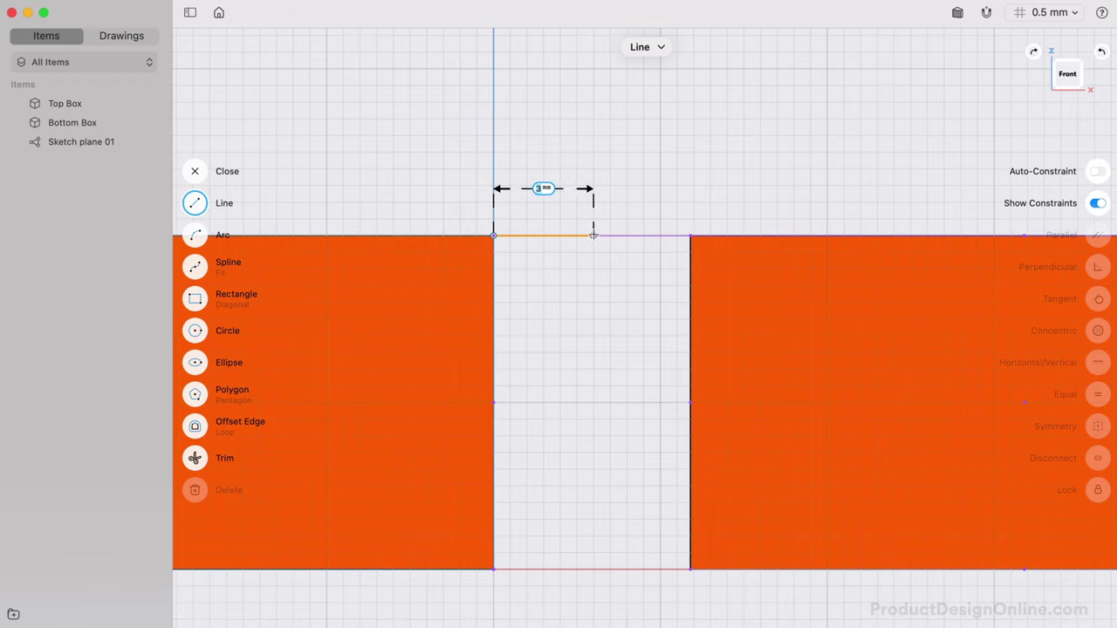
text(2.95)
key(Return)
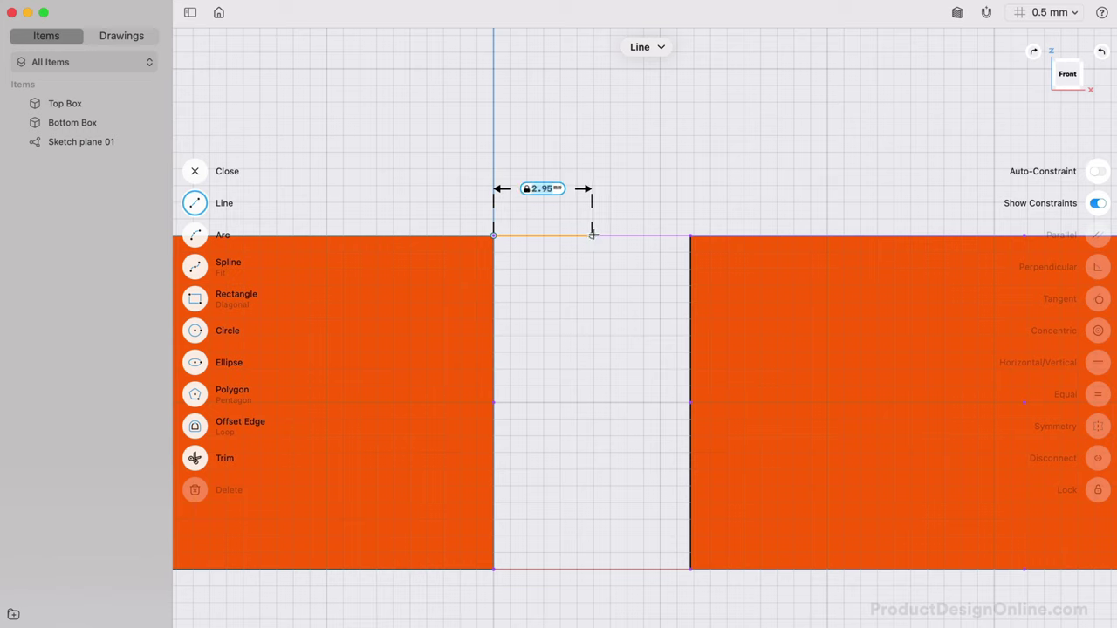
click(593, 235)
Finish the 2.95 mm line and draw a 0.64 mm-radius circle on its far endpoint.
key(Escape)
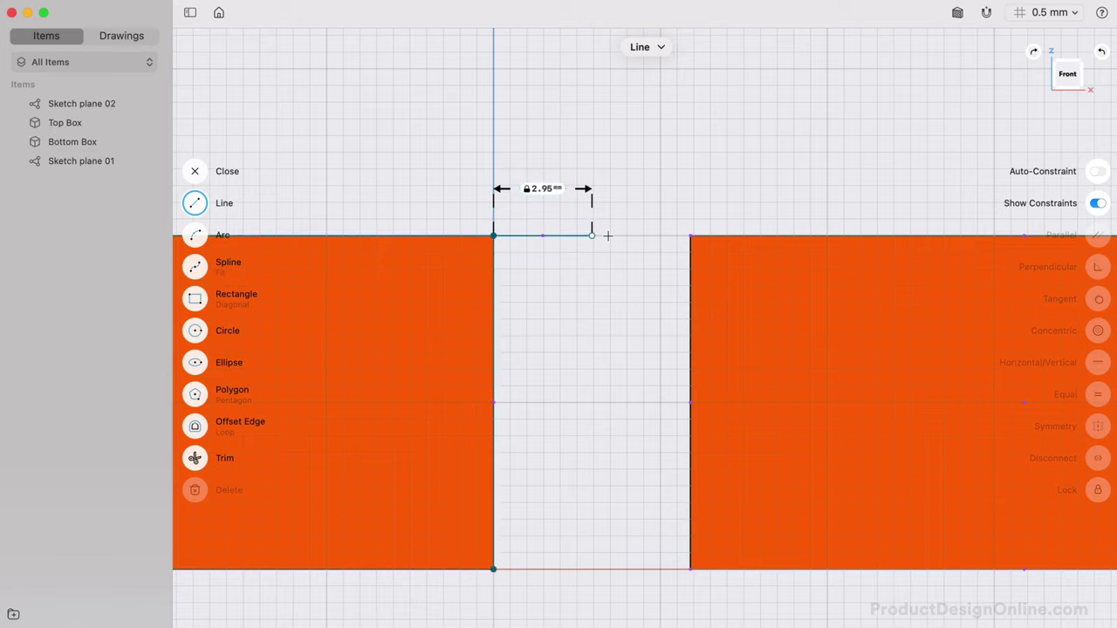
click(607, 232)
key(Escape)
click(197, 330)
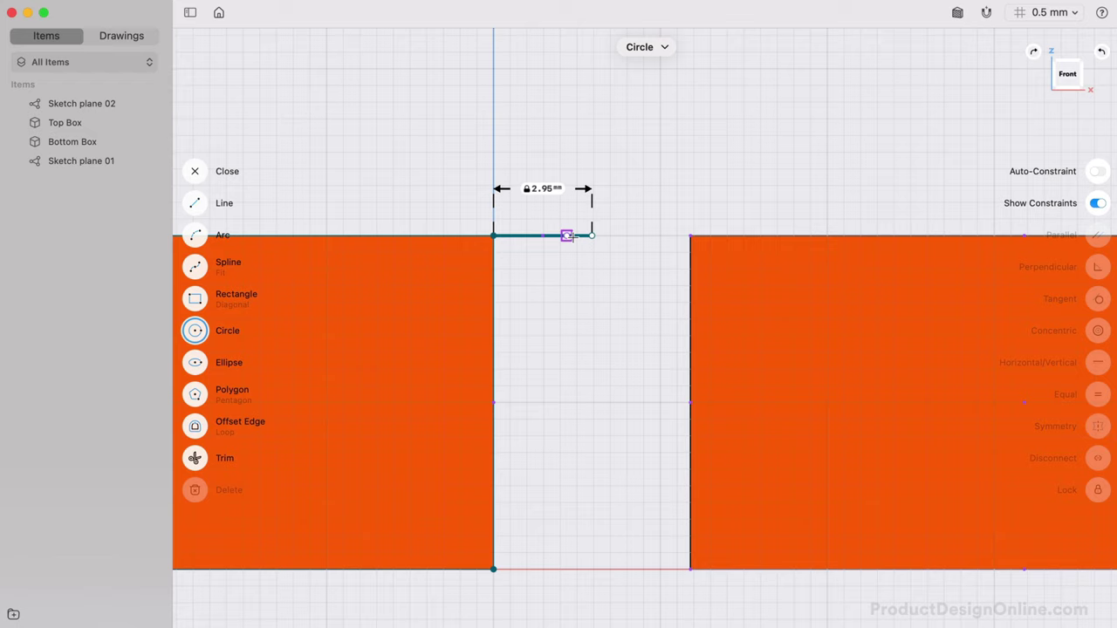
click(592, 235)
scroll(572, 238, up, 2)
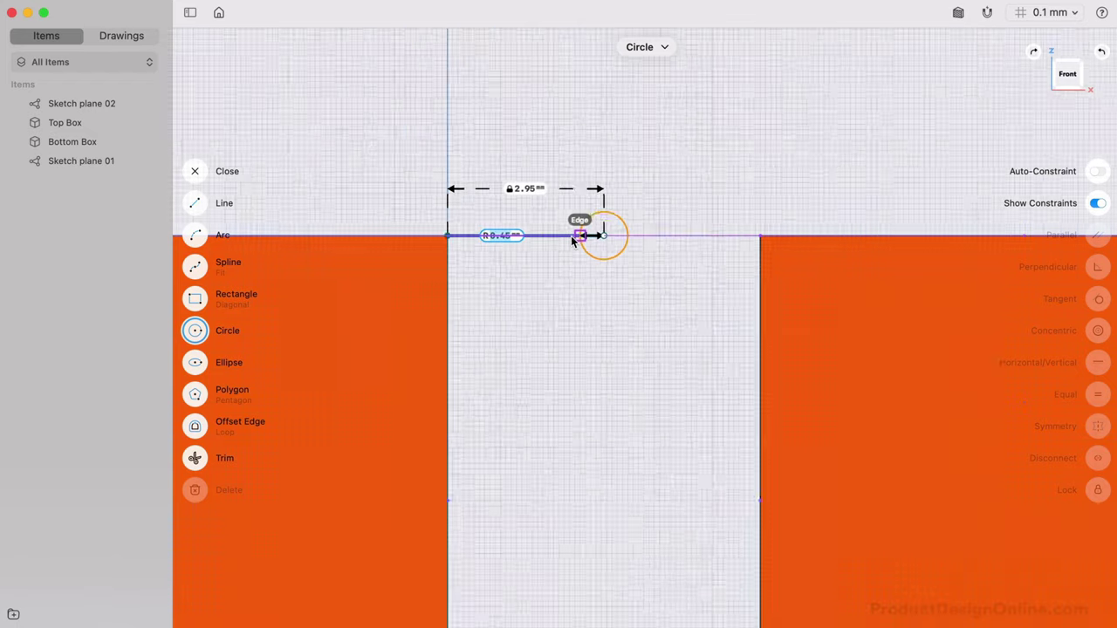
scroll(572, 237, up, 3)
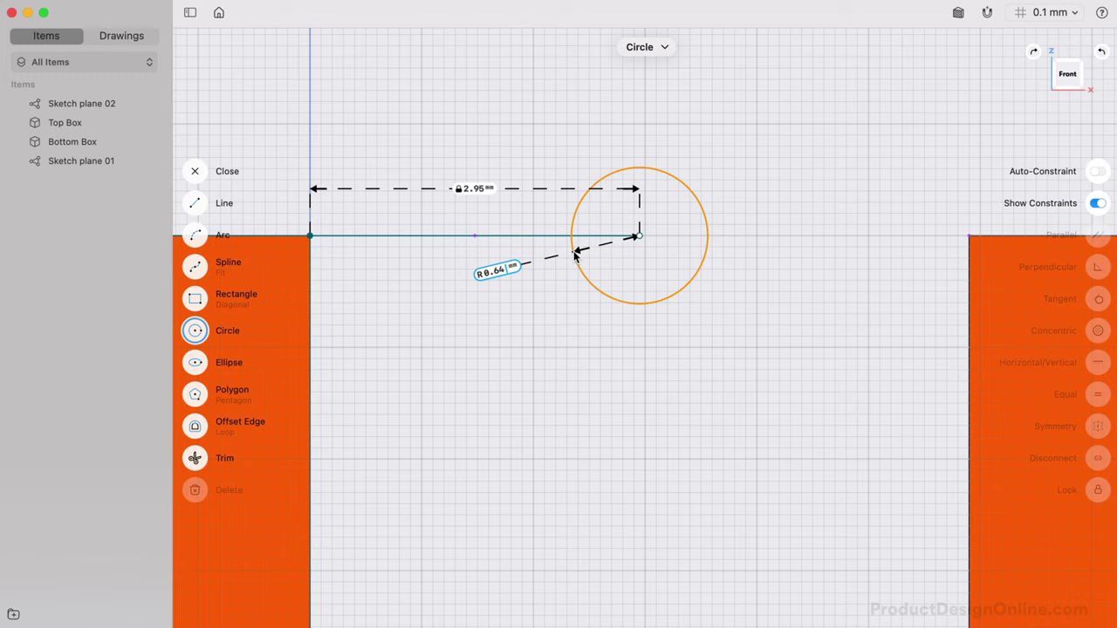
click(574, 254)
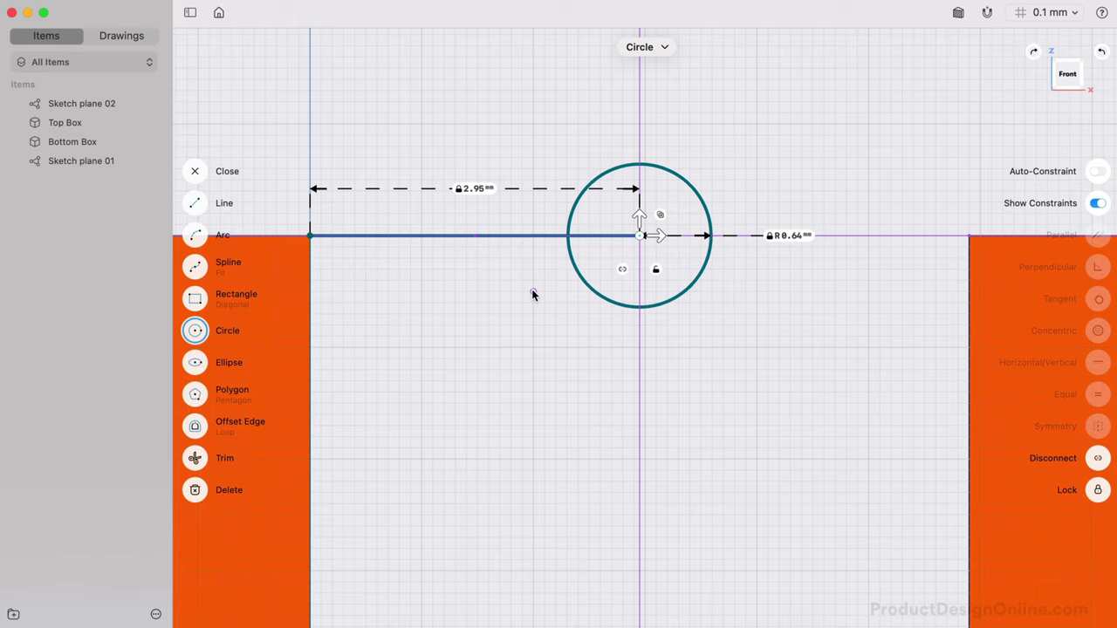
click(195, 426)
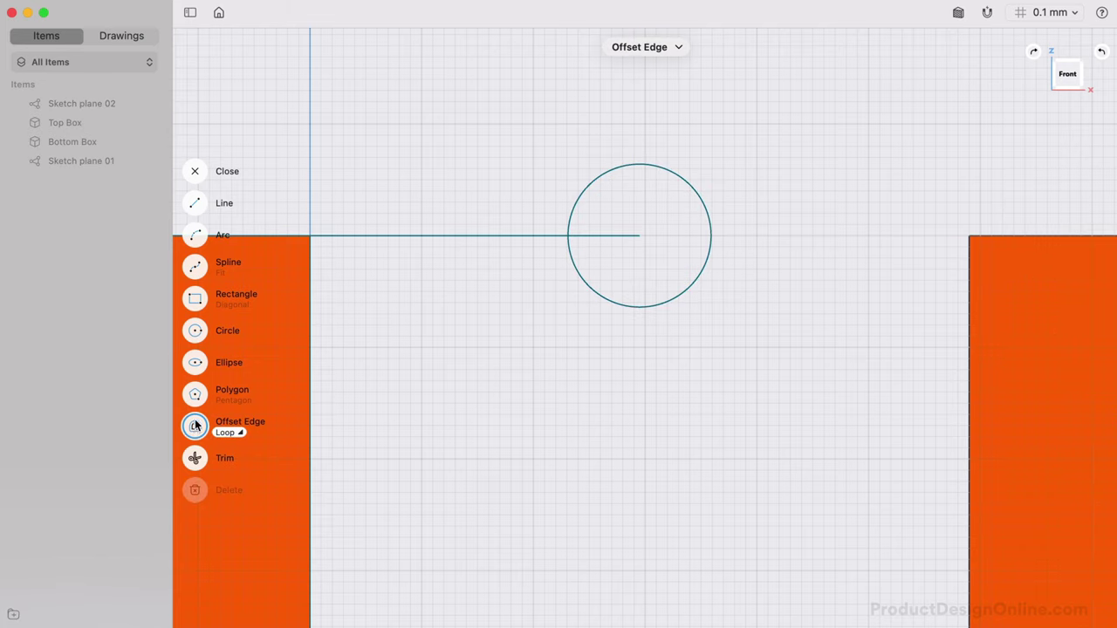
Offset the 0.64 mm pin circle outward by 0.5 mm.
click(577, 277)
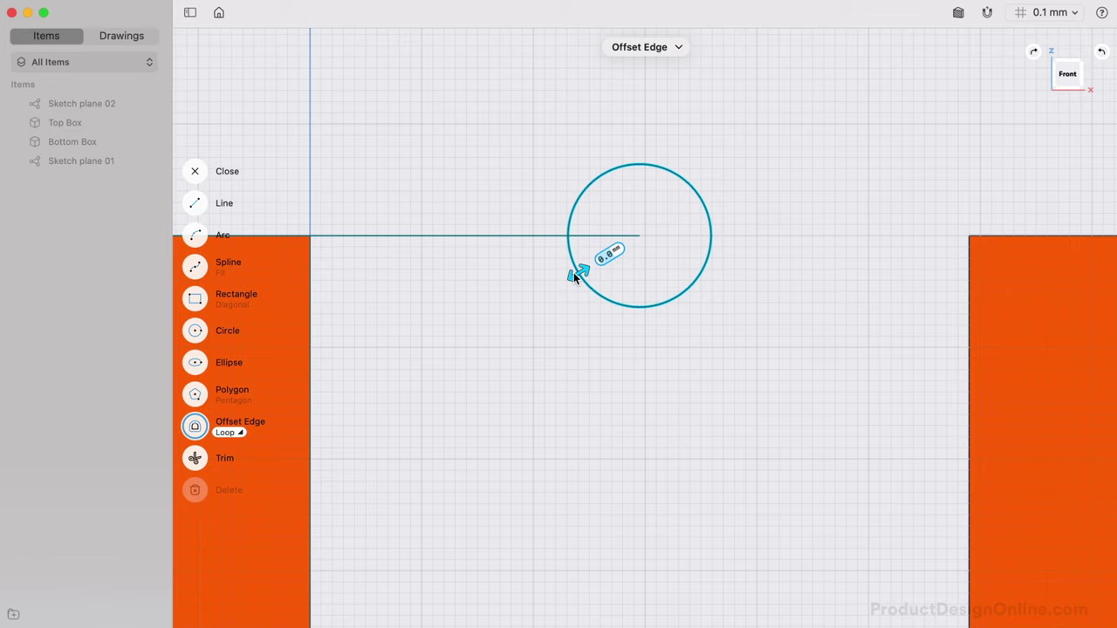
text(0.5)
key(Return)
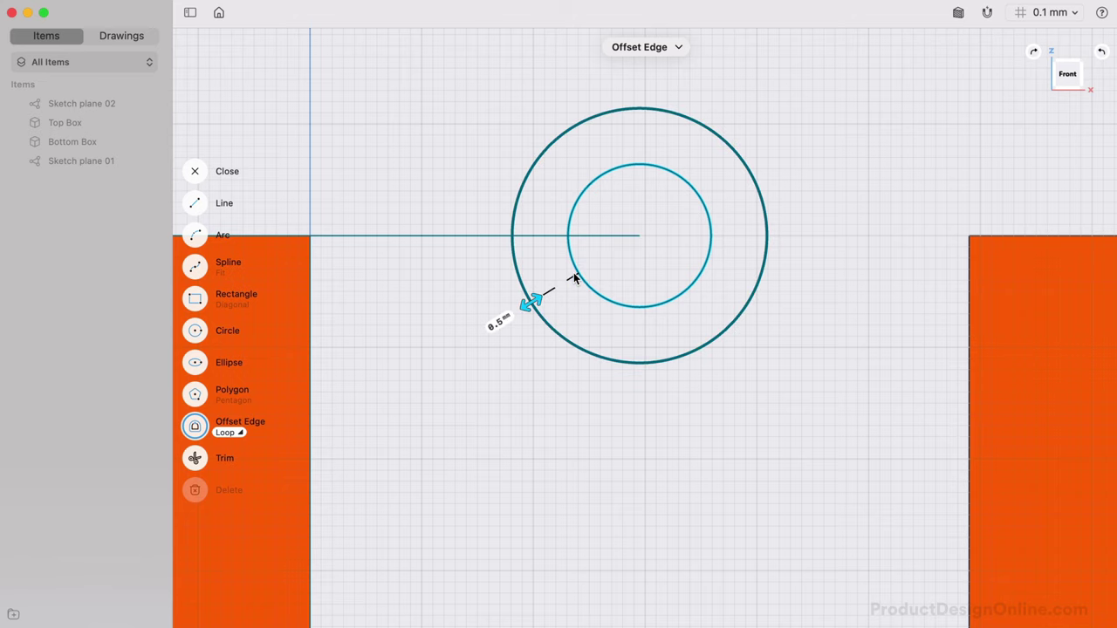
click(574, 277)
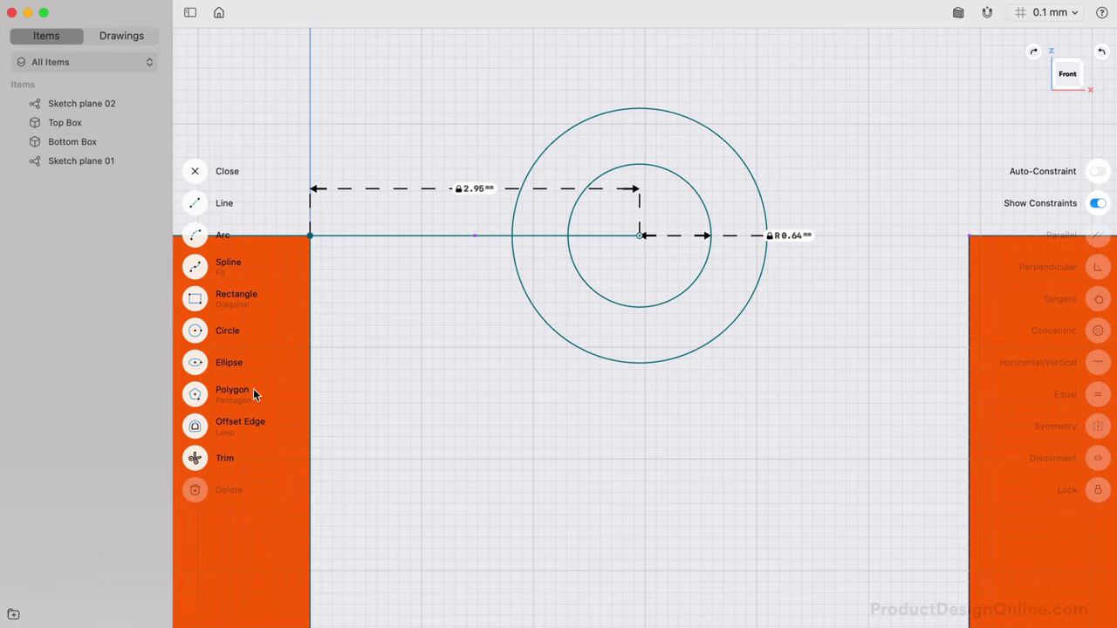
Offset the new middle circle a further 1.3 mm outward.
click(195, 426)
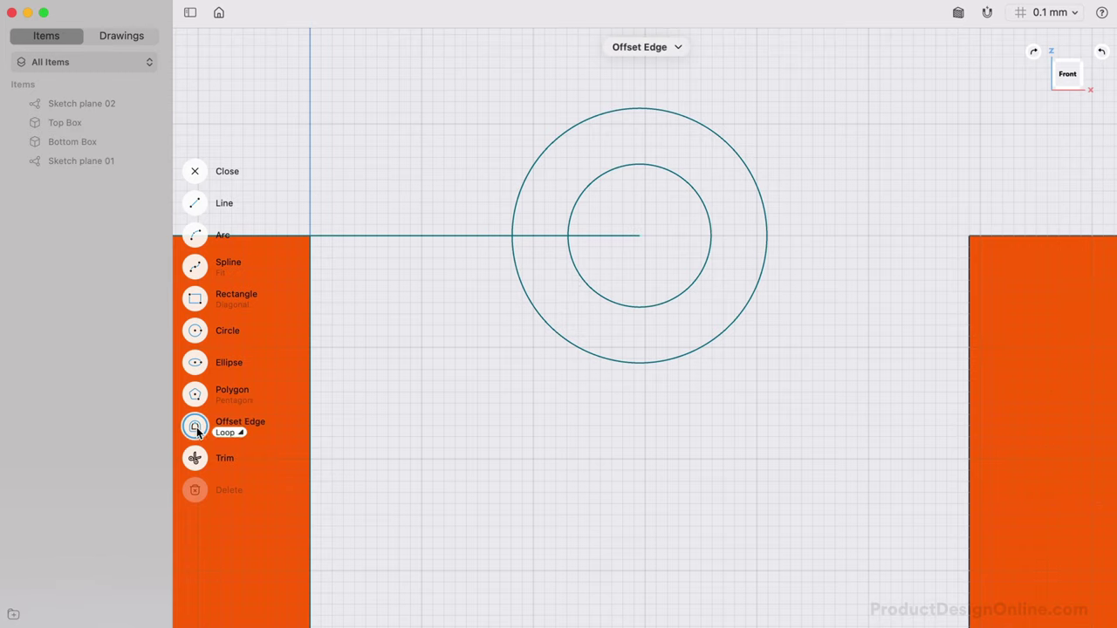
click(522, 292)
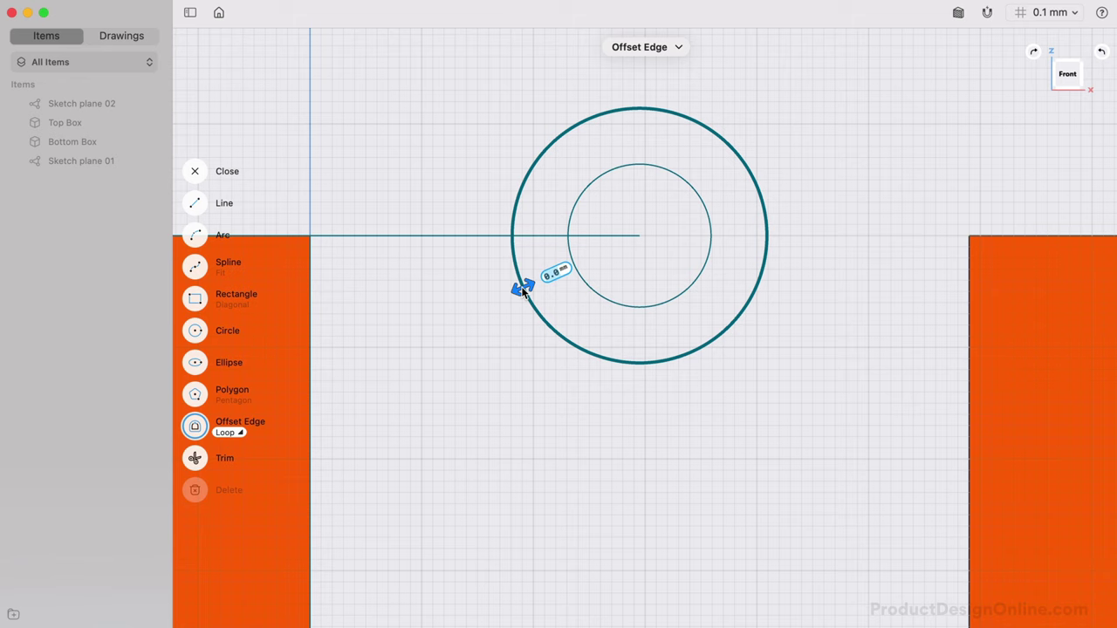
text(1.3)
key(Return)
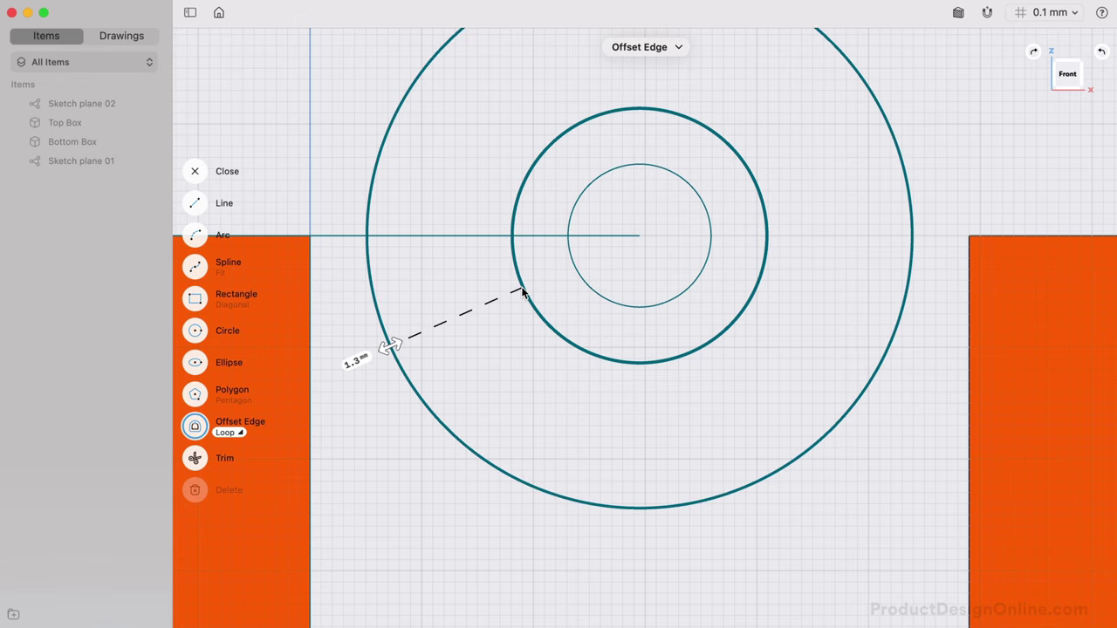
key(Escape)
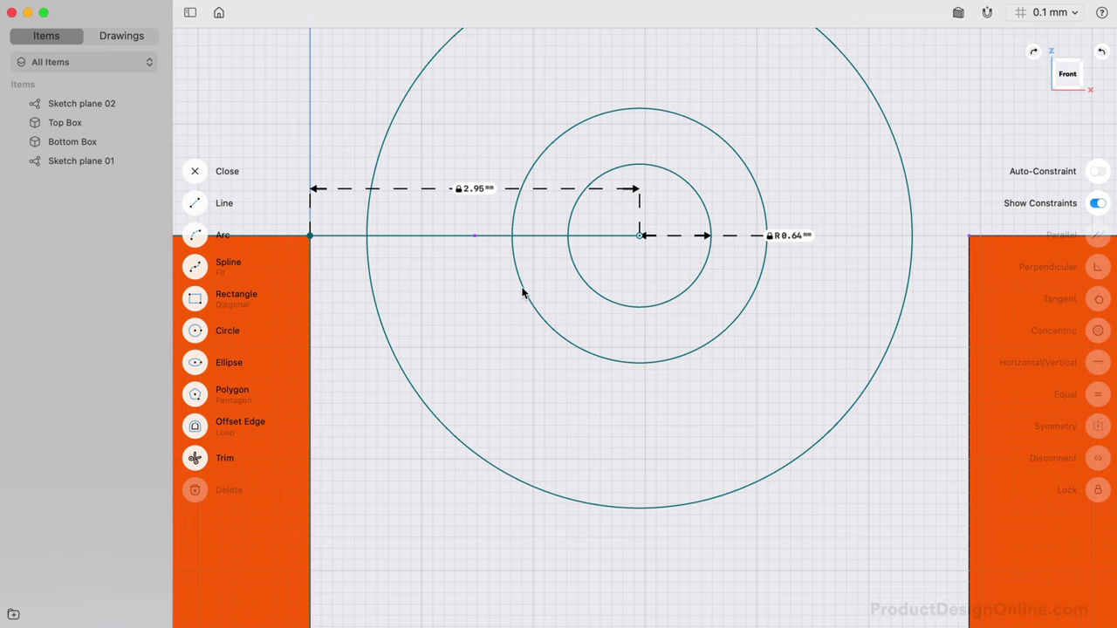
scroll(521, 291, down, 3)
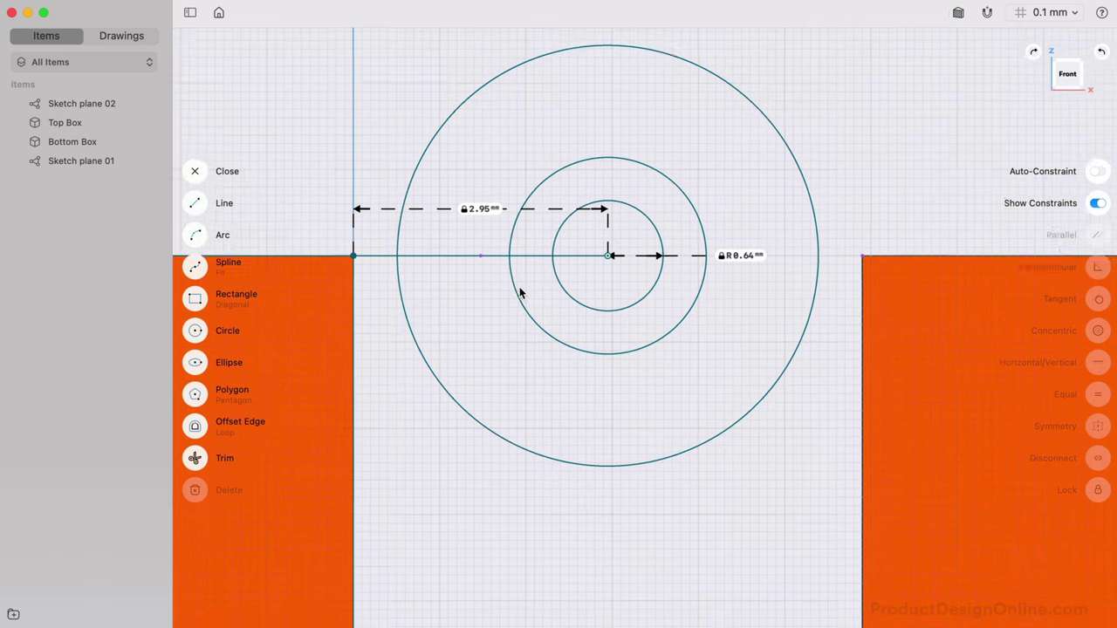
scroll(520, 294, down, 5)
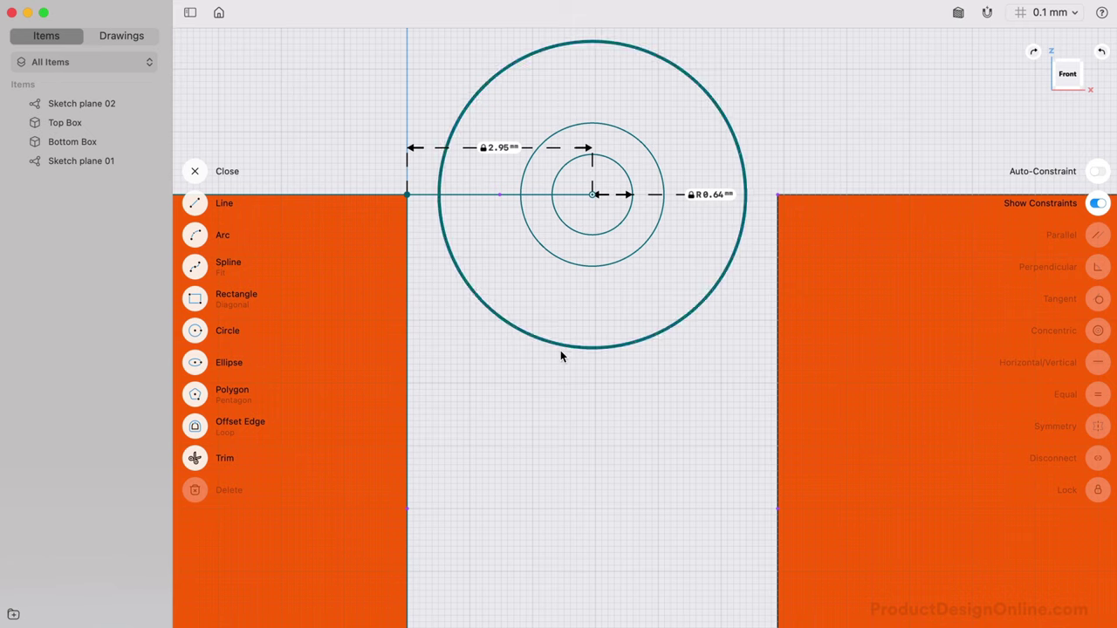
Lock the outermost circle's R2.44 mm radius dimension and close the sketch.
key(Escape)
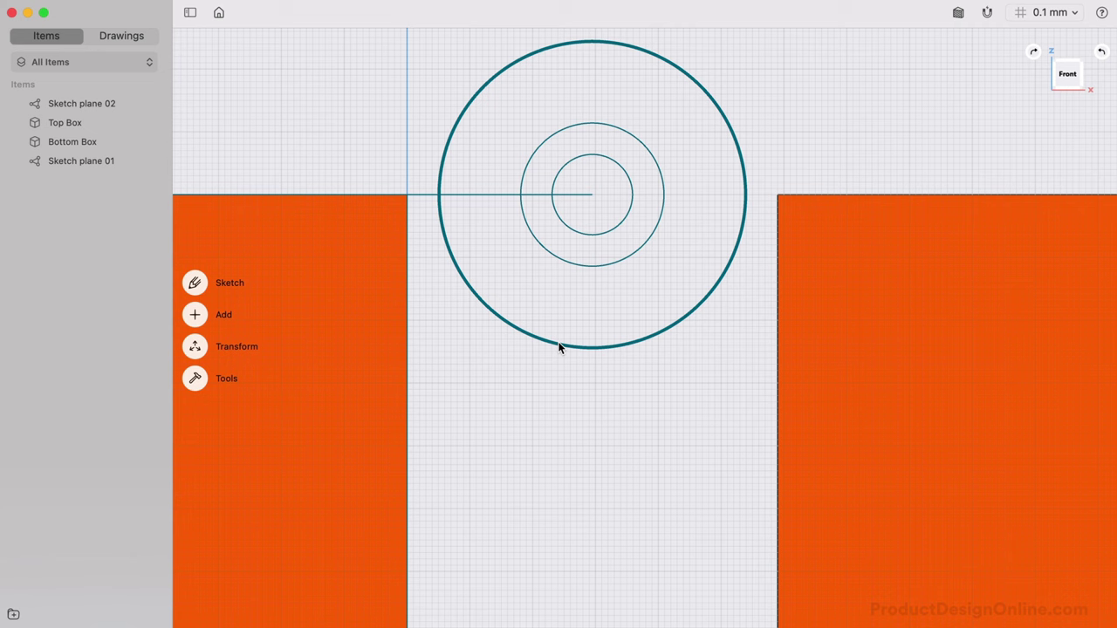
click(559, 345)
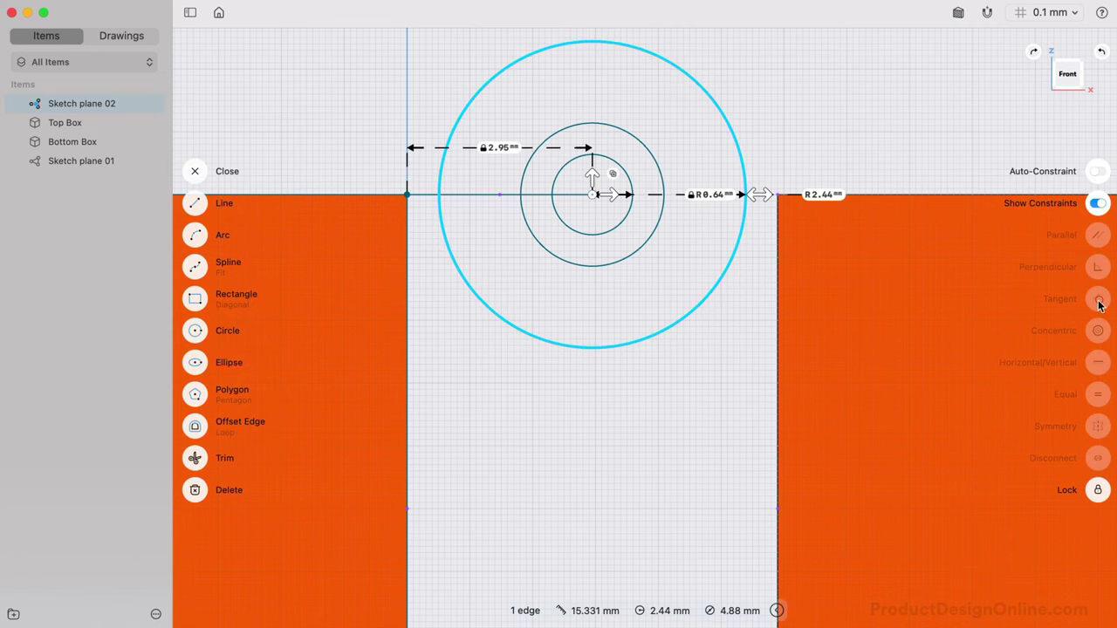
click(628, 426)
key(Escape)
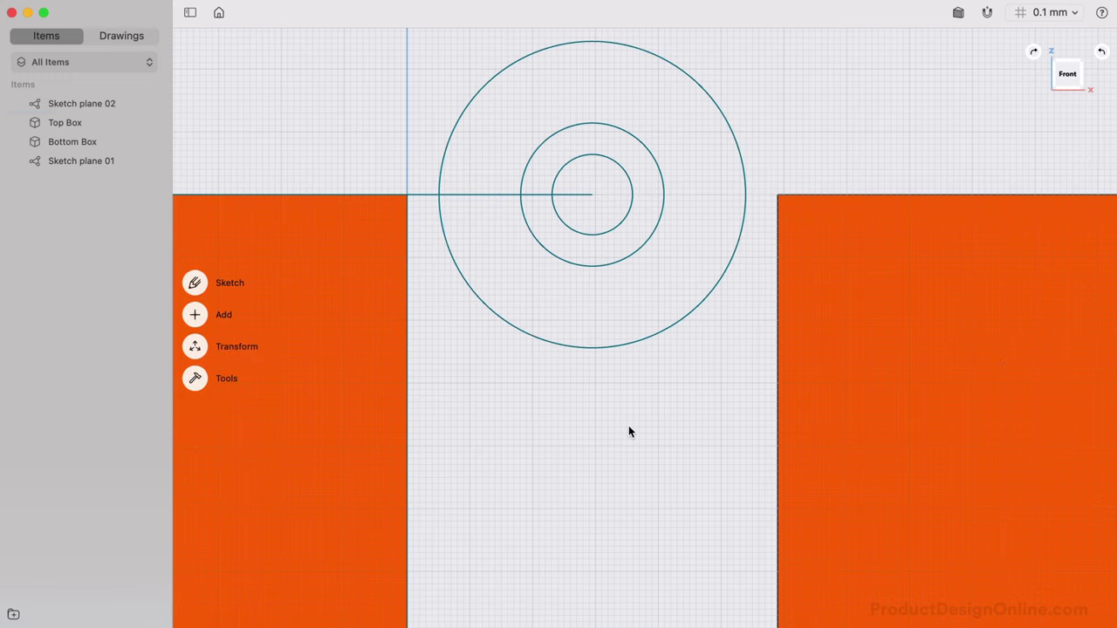
click(609, 347)
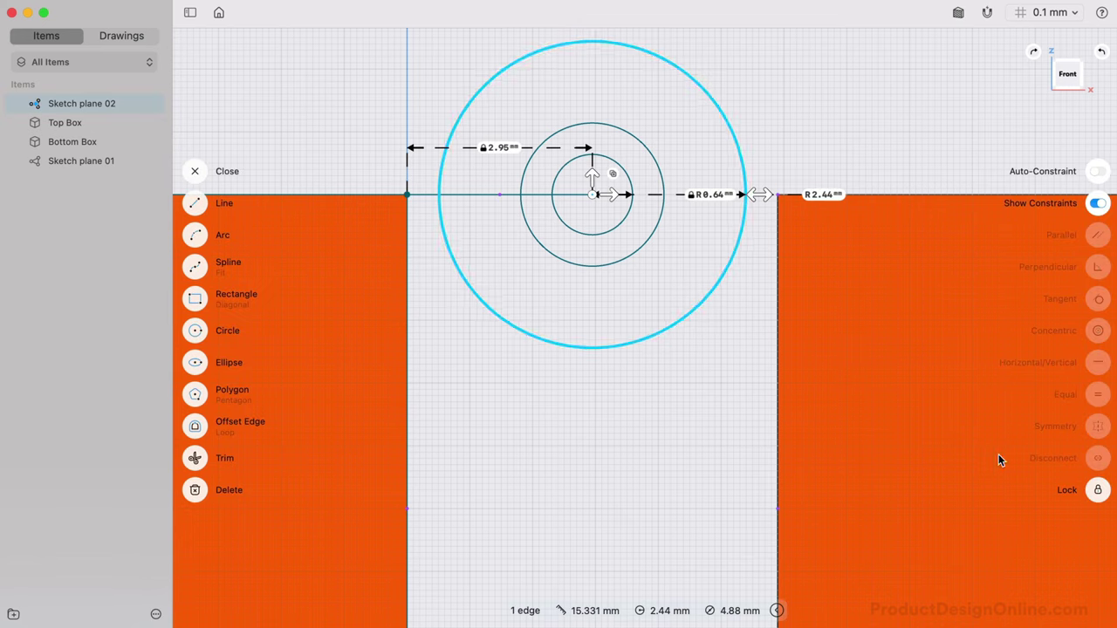
click(1099, 491)
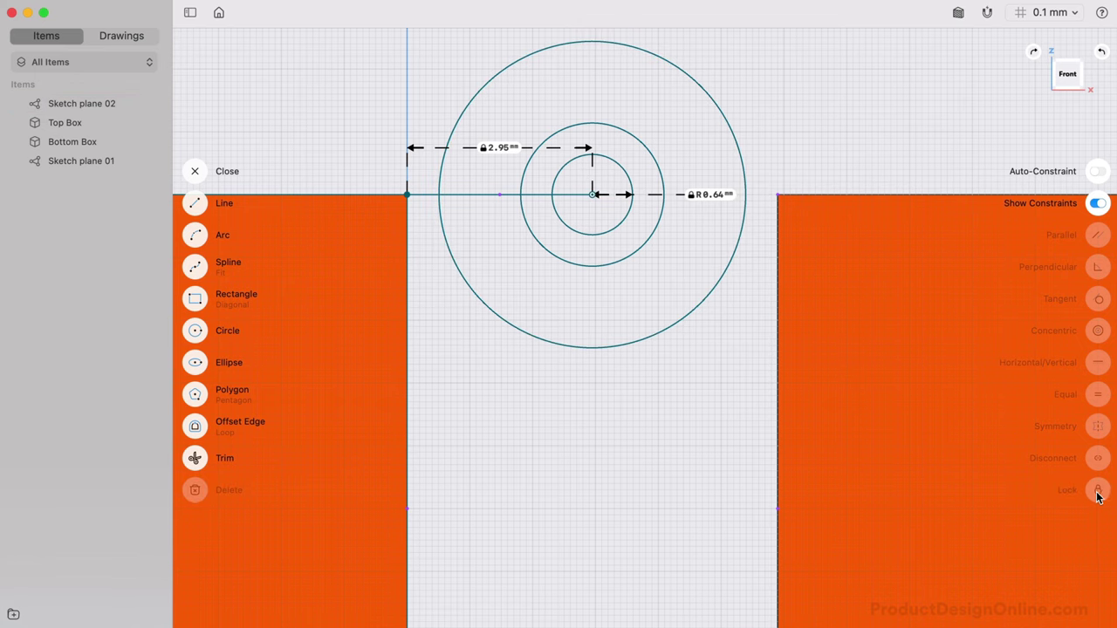
click(580, 398)
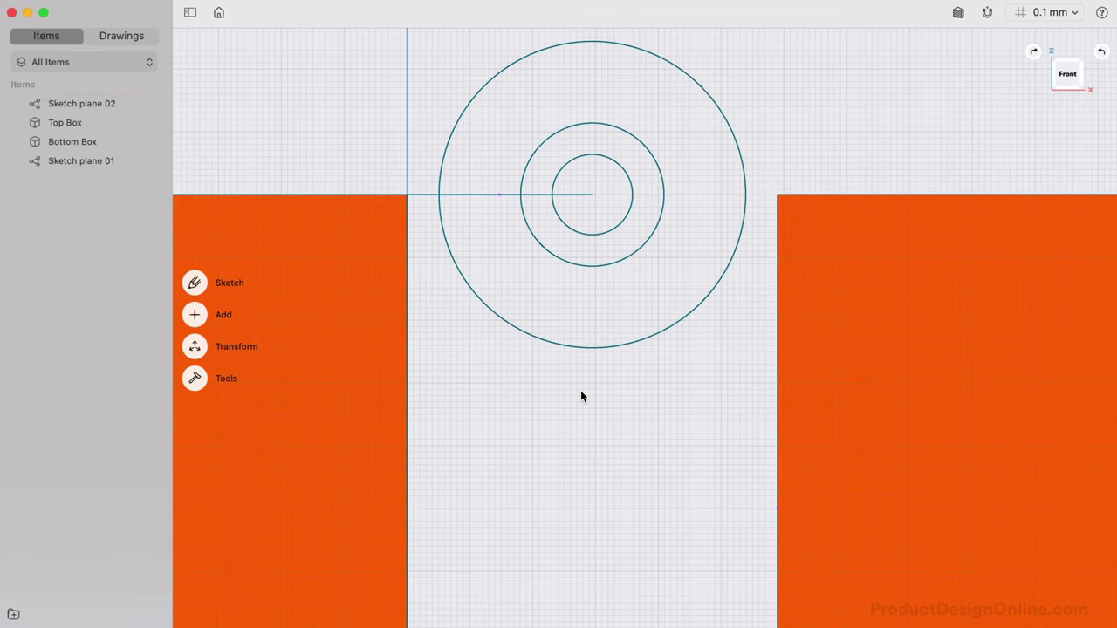
click(720, 278)
click(813, 194)
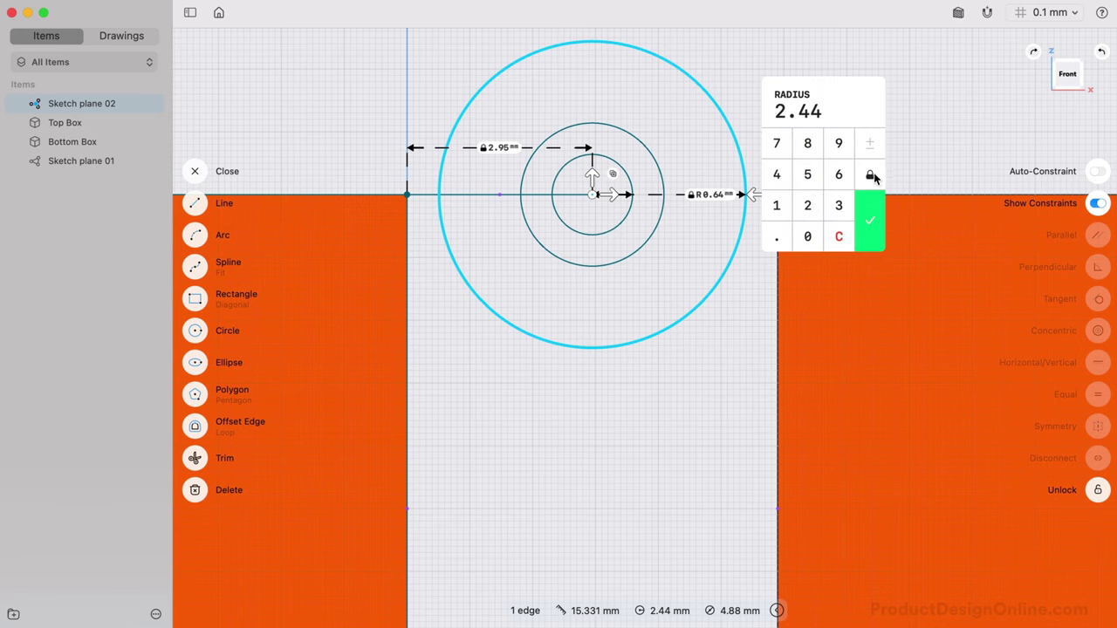
click(871, 176)
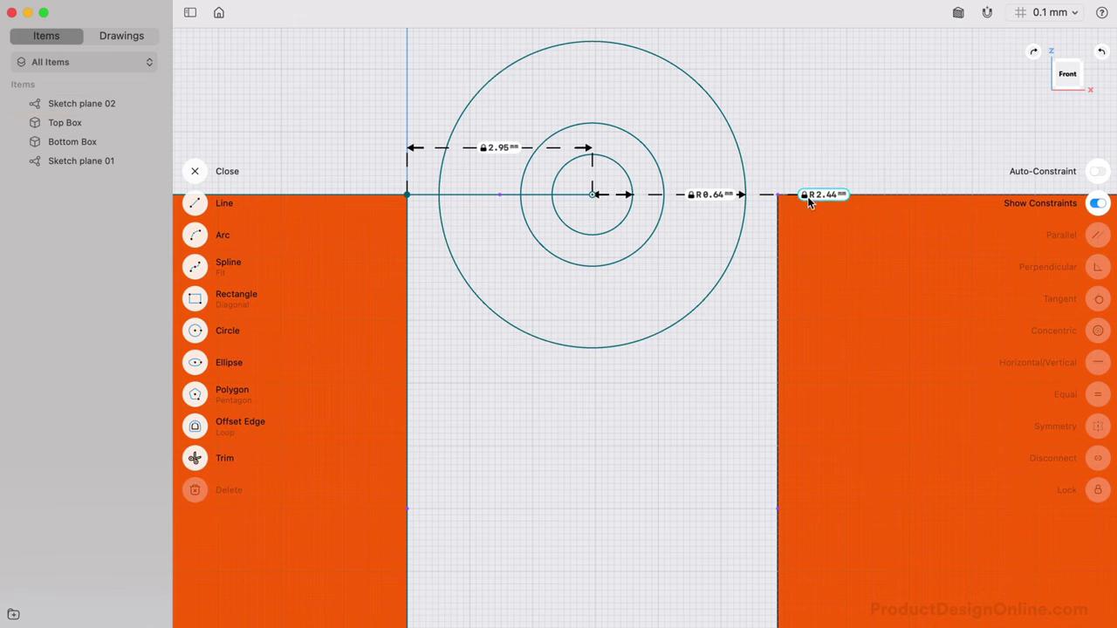
click(617, 396)
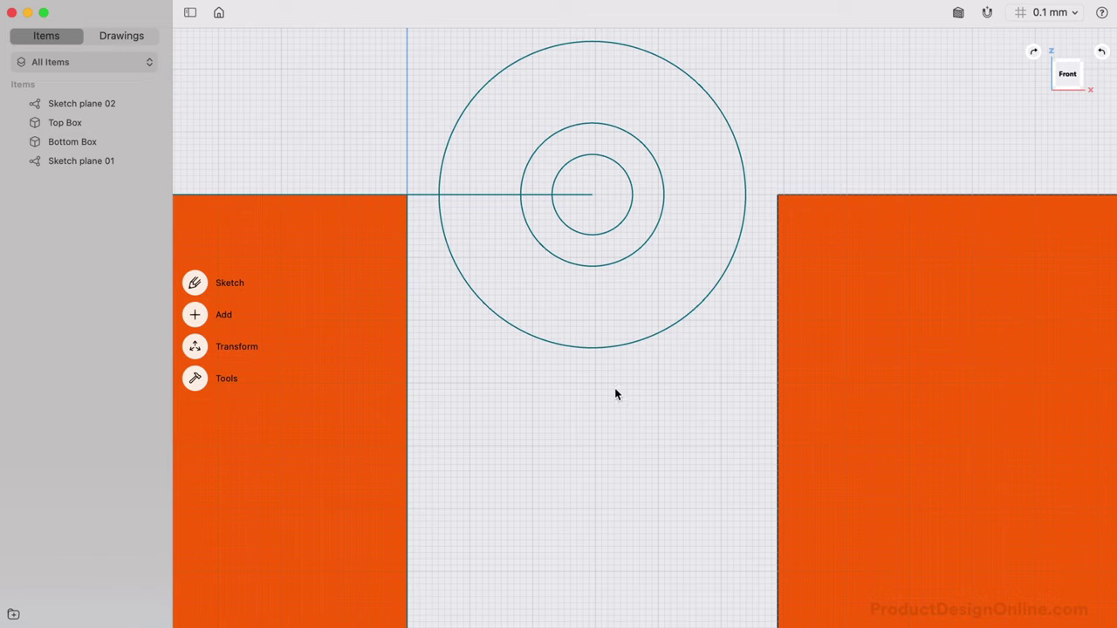
Draw a line from the left box's inner edge up to the outer hinge circle.
click(199, 284)
click(194, 209)
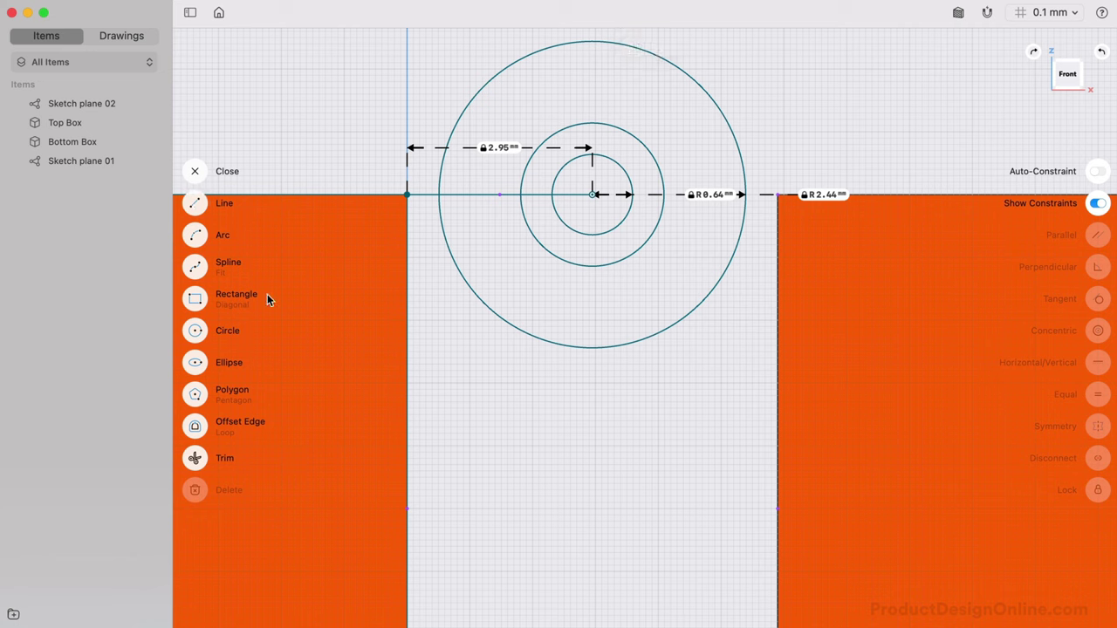
click(408, 533)
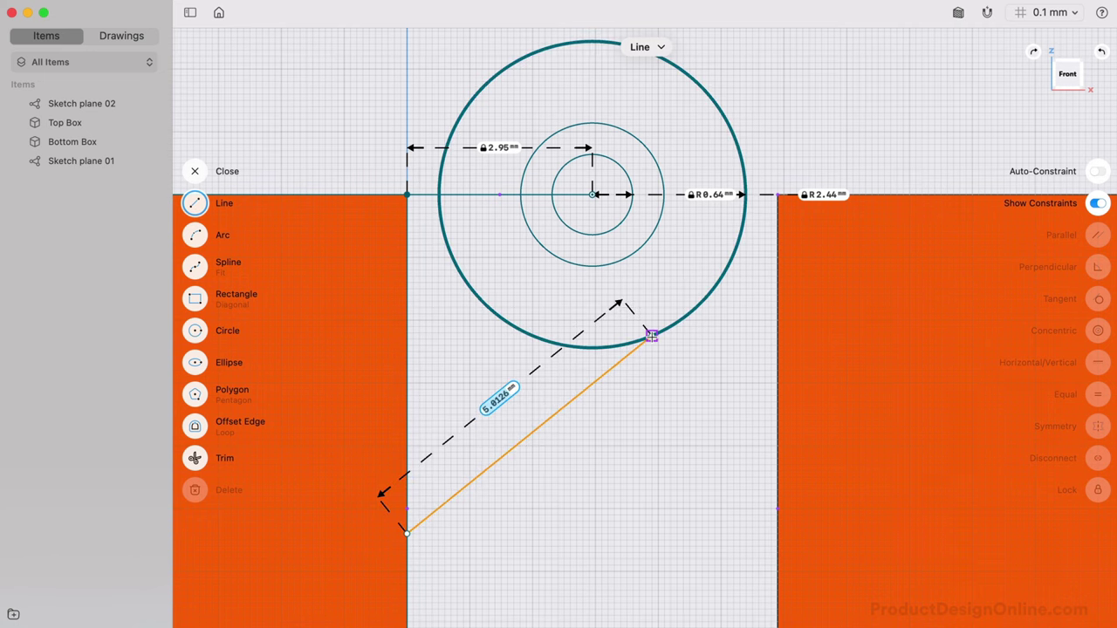
click(653, 336)
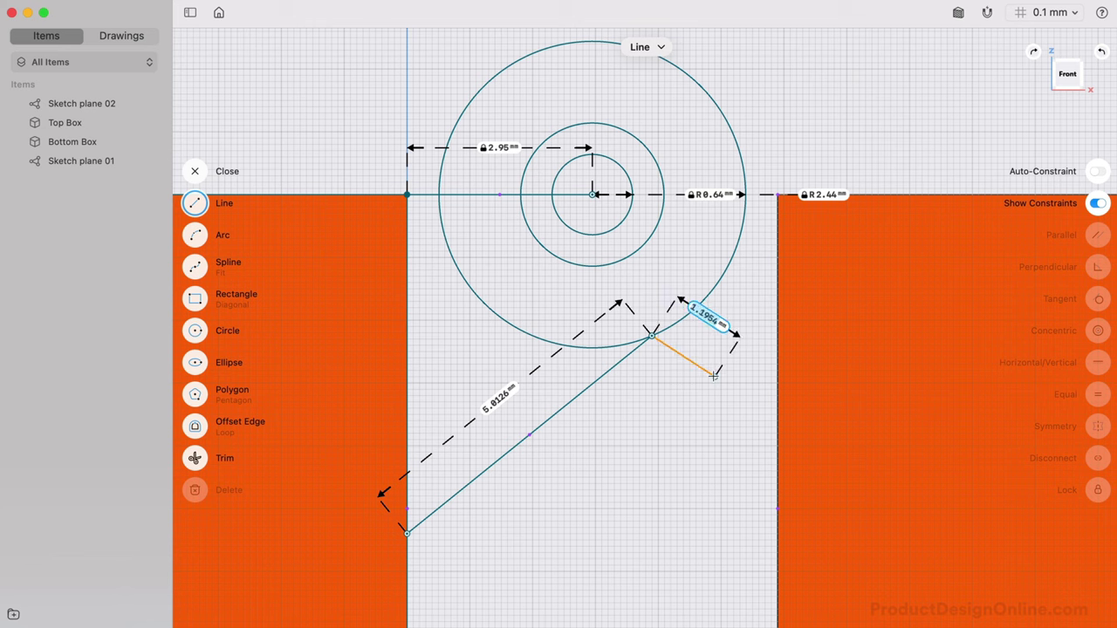
key(Escape)
key(Escape)
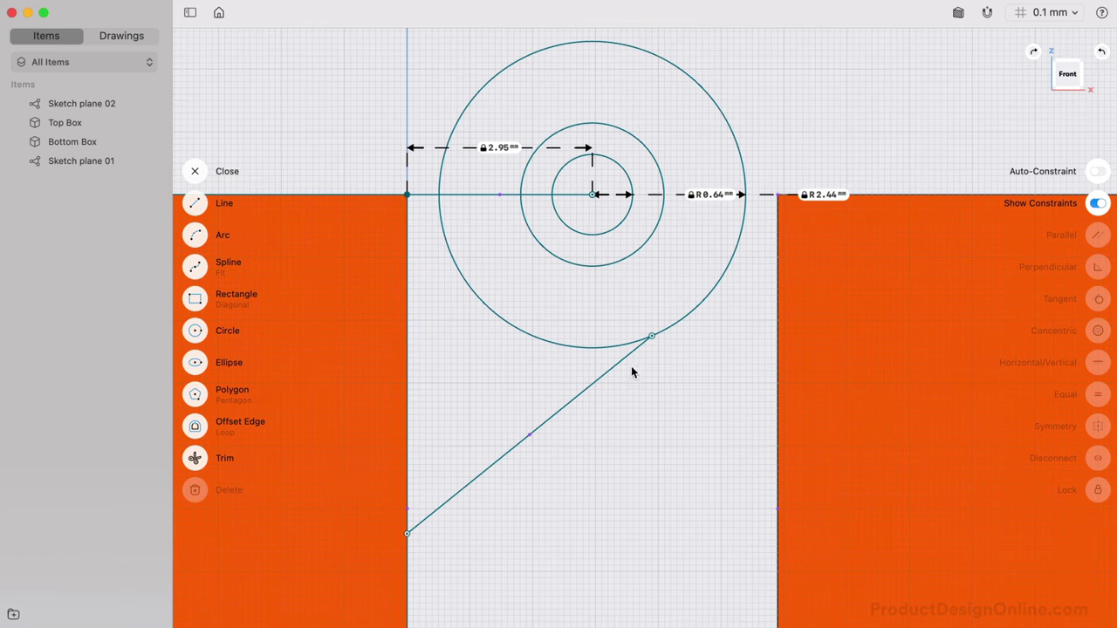
Make the line tangent to the outer circle and slide its lower end down the box edge.
click(627, 363)
click(687, 312)
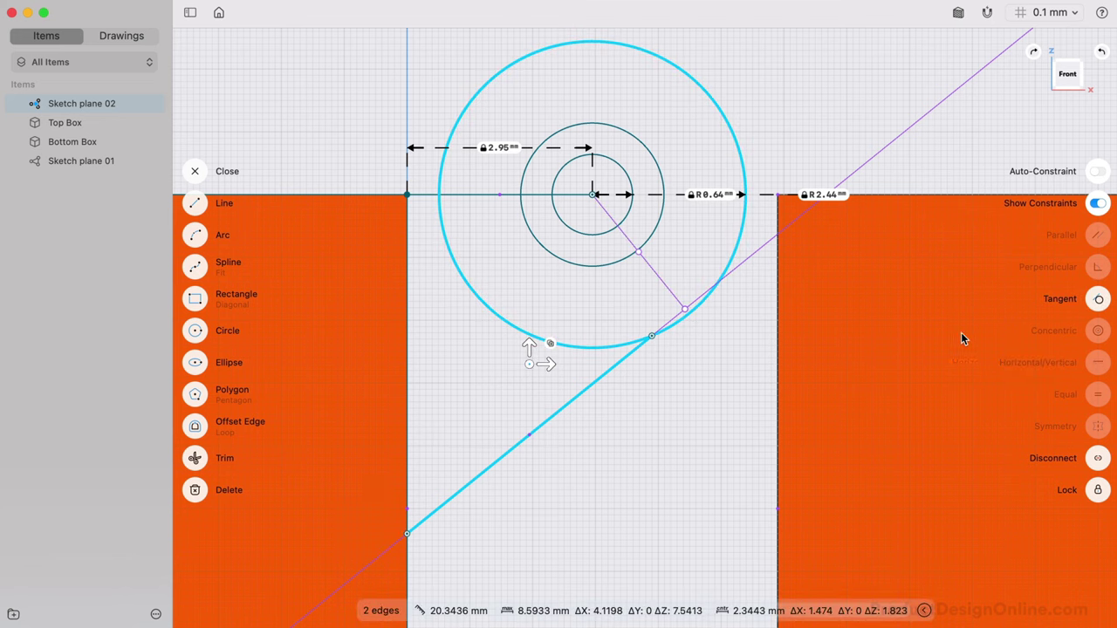
click(1098, 300)
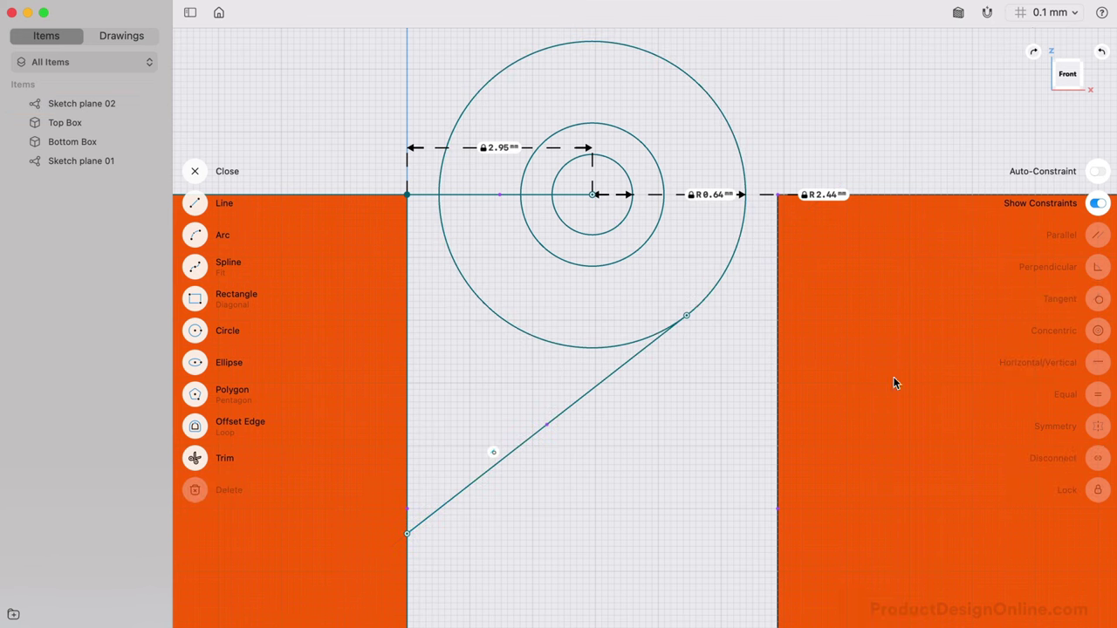
drag(479, 494, 407, 581)
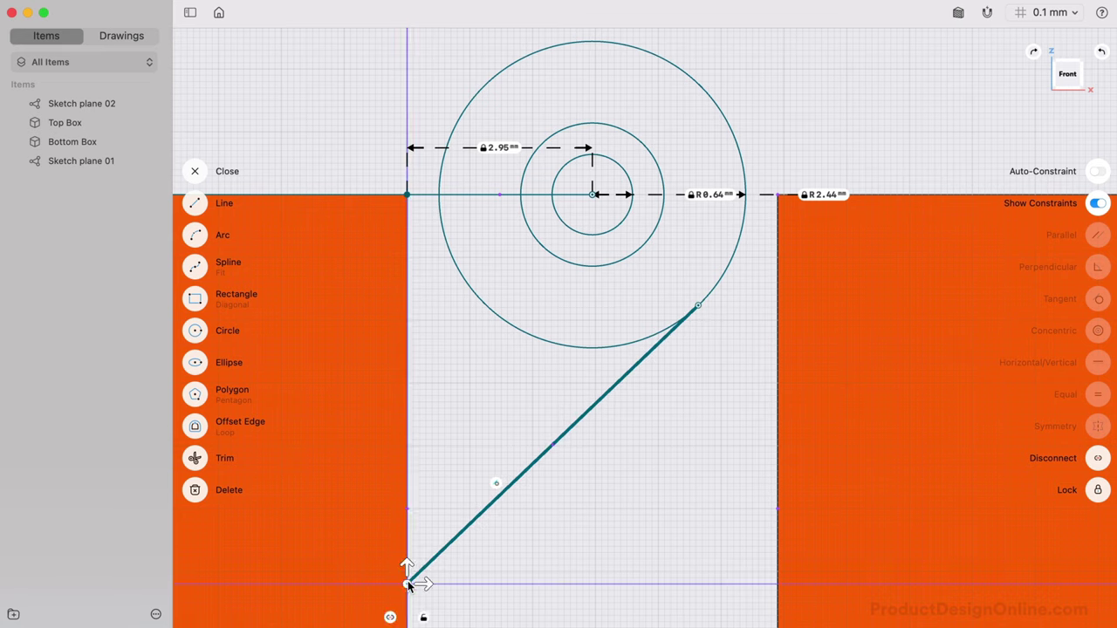
Set a locked 45° angle between the tangent line and the left box's vertical edge.
click(509, 580)
scroll(510, 580, down, 5)
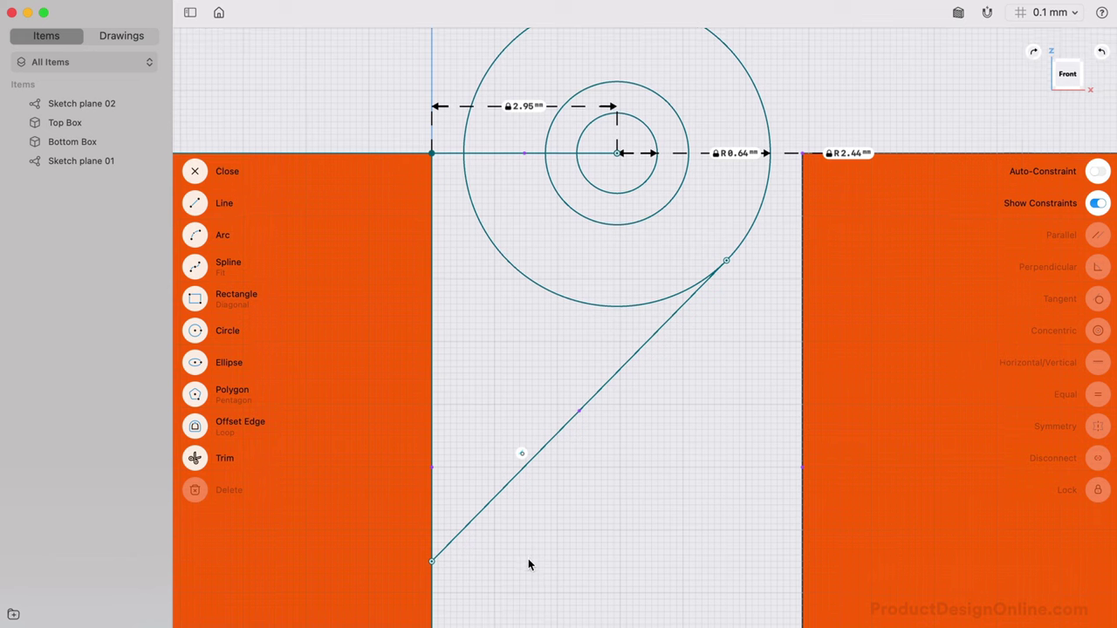
click(487, 509)
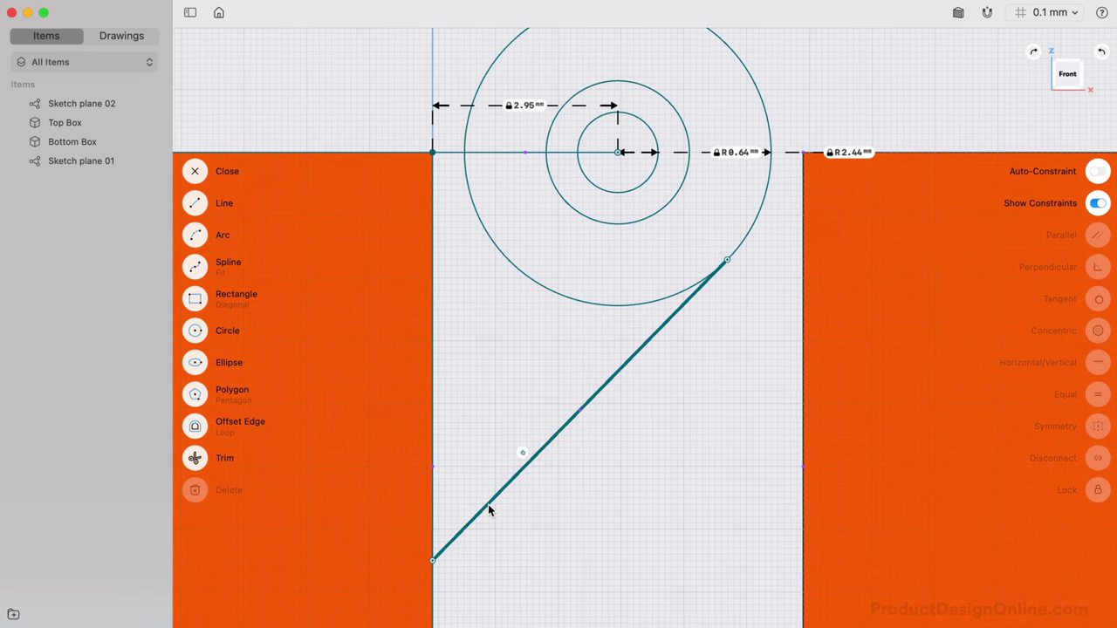
click(431, 445)
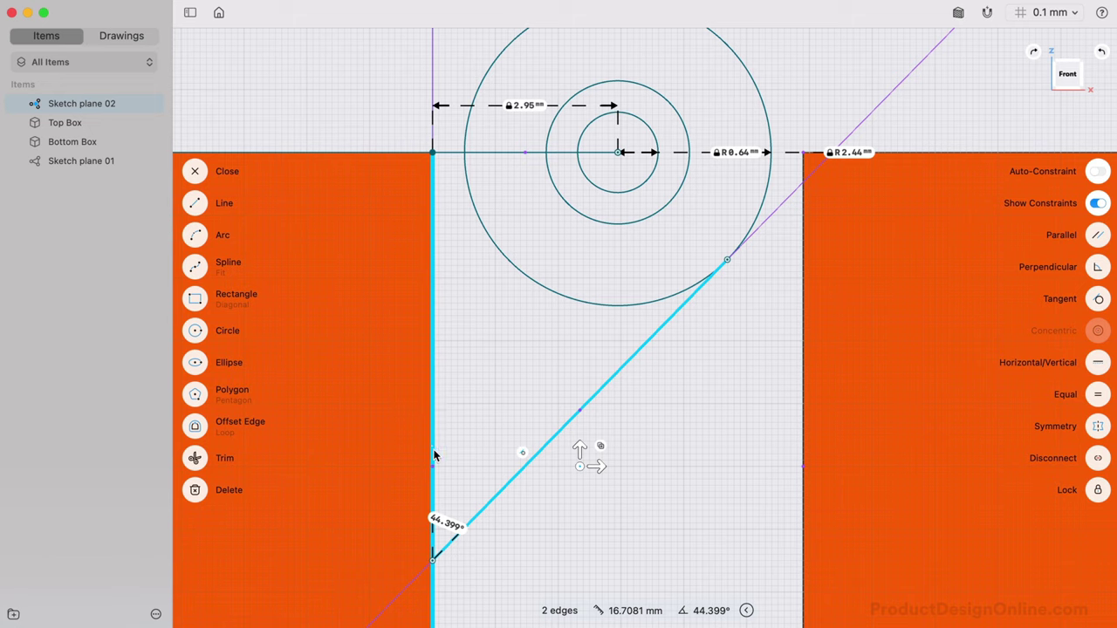
click(442, 523)
click(412, 510)
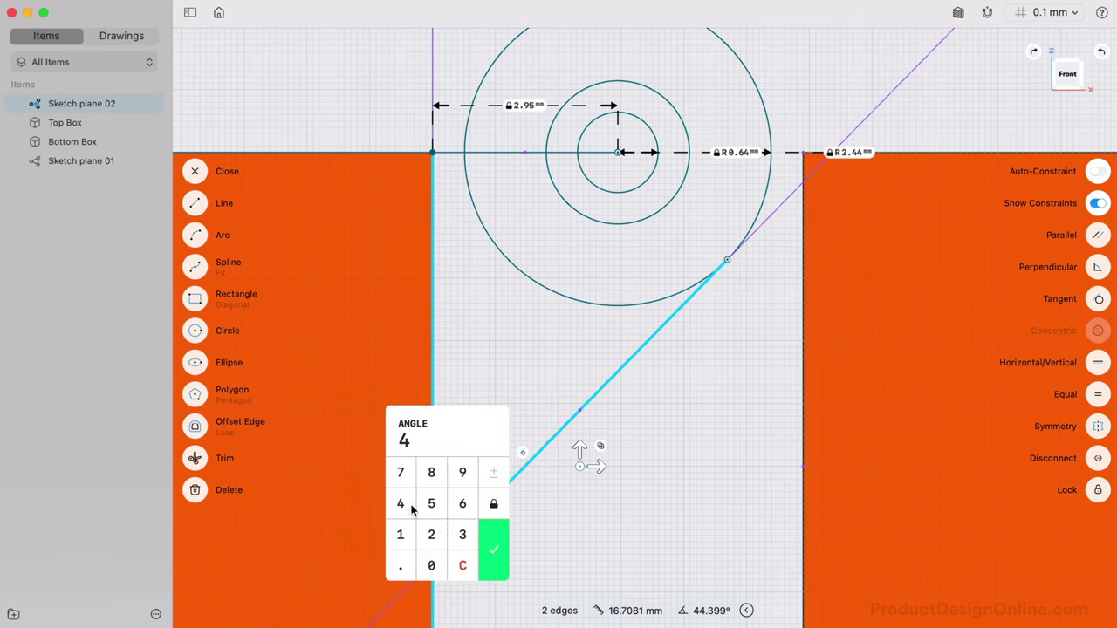
click(431, 511)
click(489, 545)
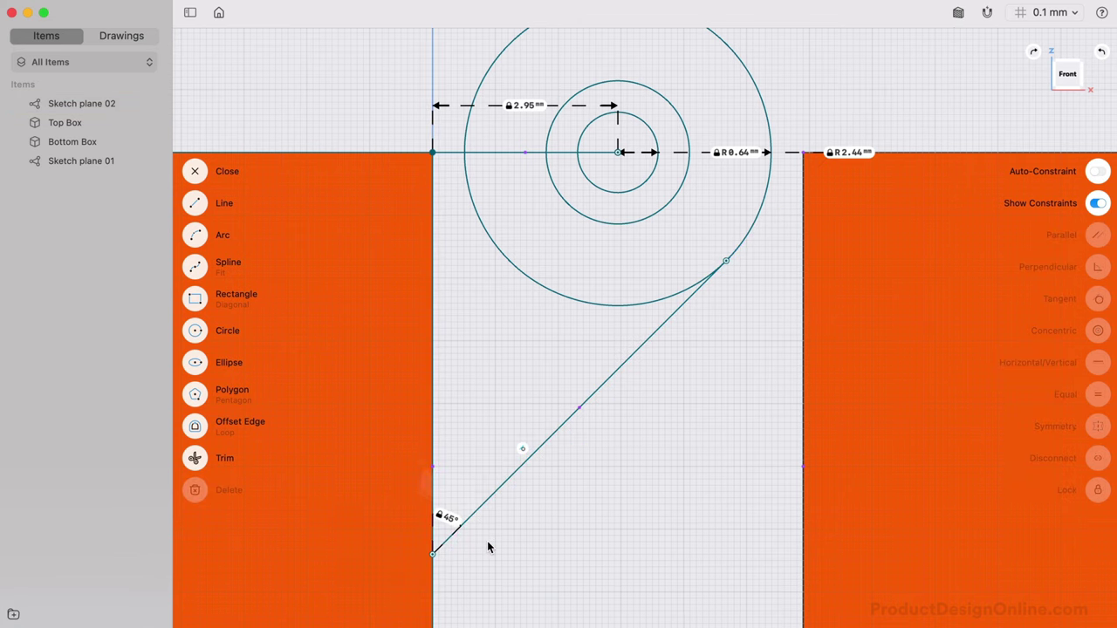
In isometric view, extrude the small inner circle into a long pin cylinder.
key(Escape)
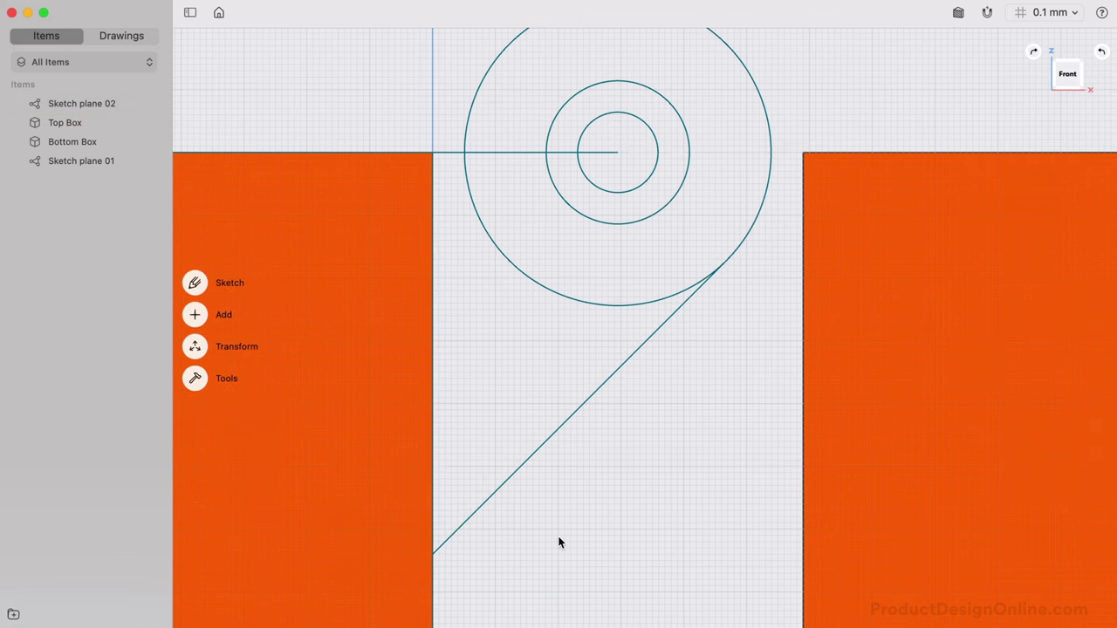
scroll(557, 543, down, 3)
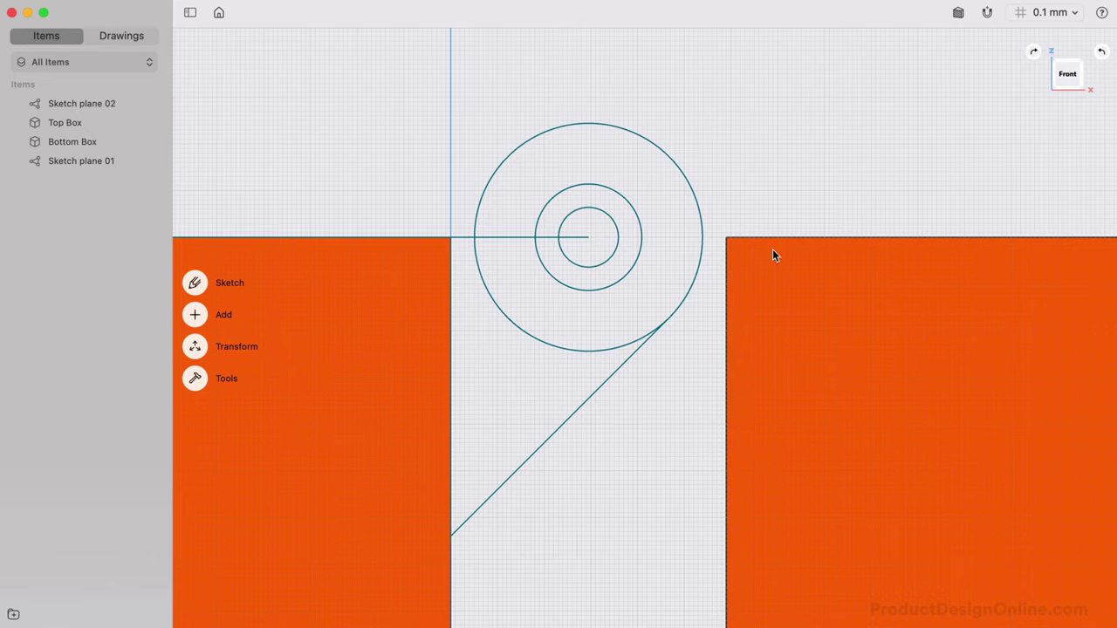
click(1081, 66)
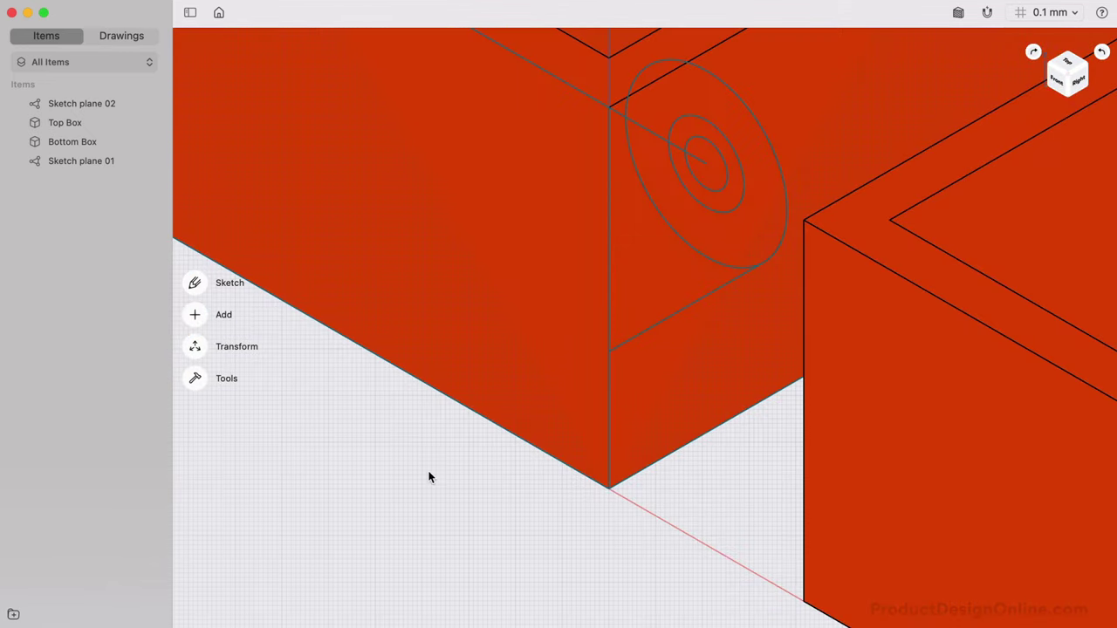
scroll(429, 477, down, 5)
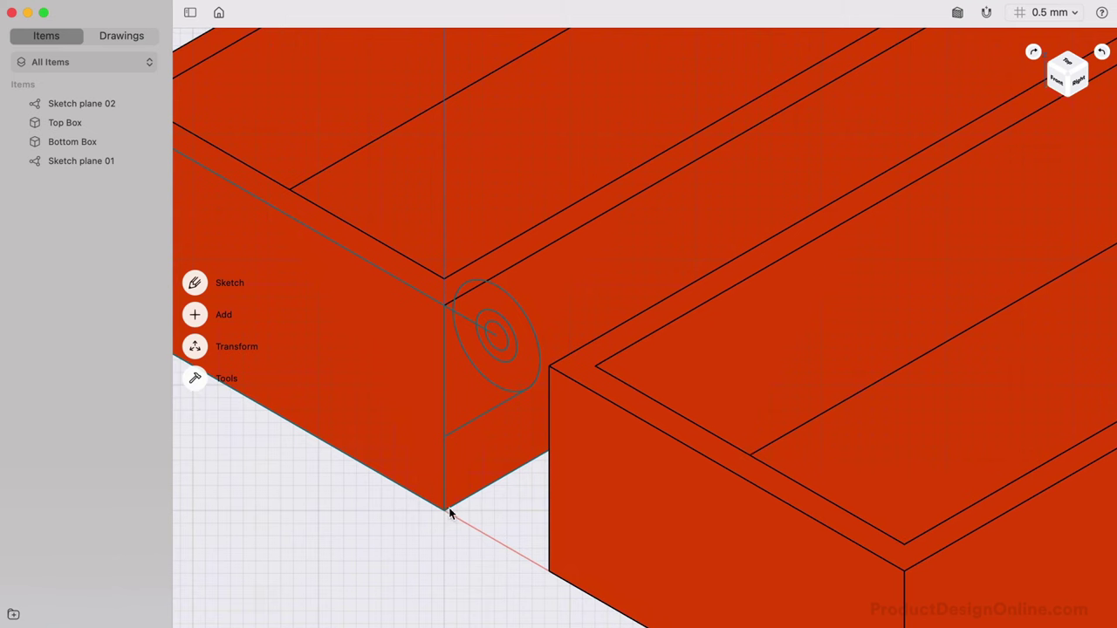
scroll(448, 512, up, 3)
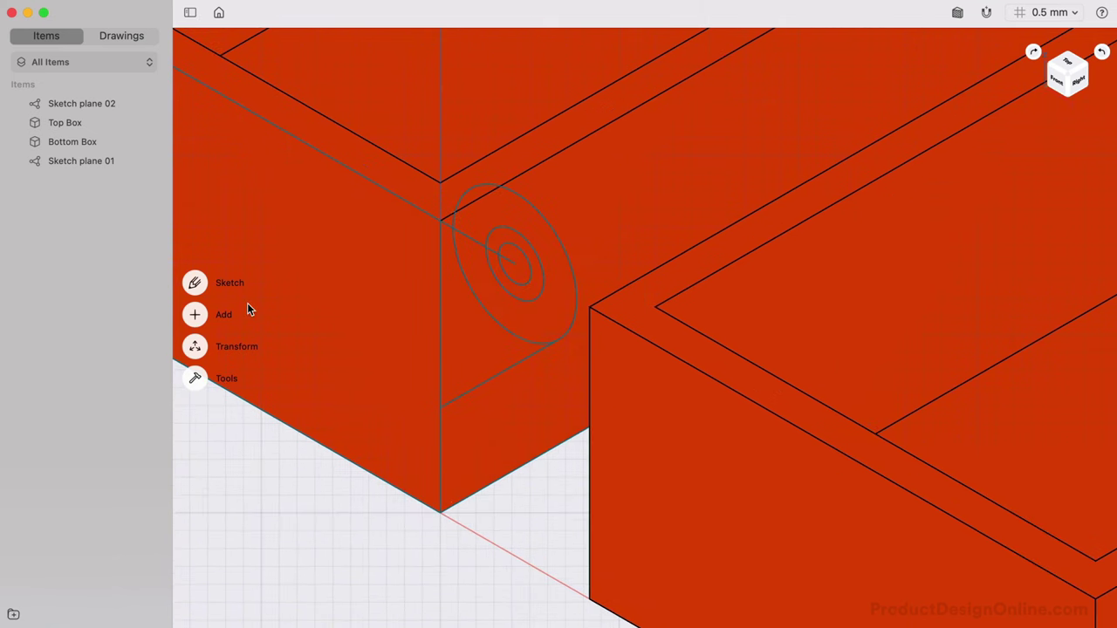
click(194, 378)
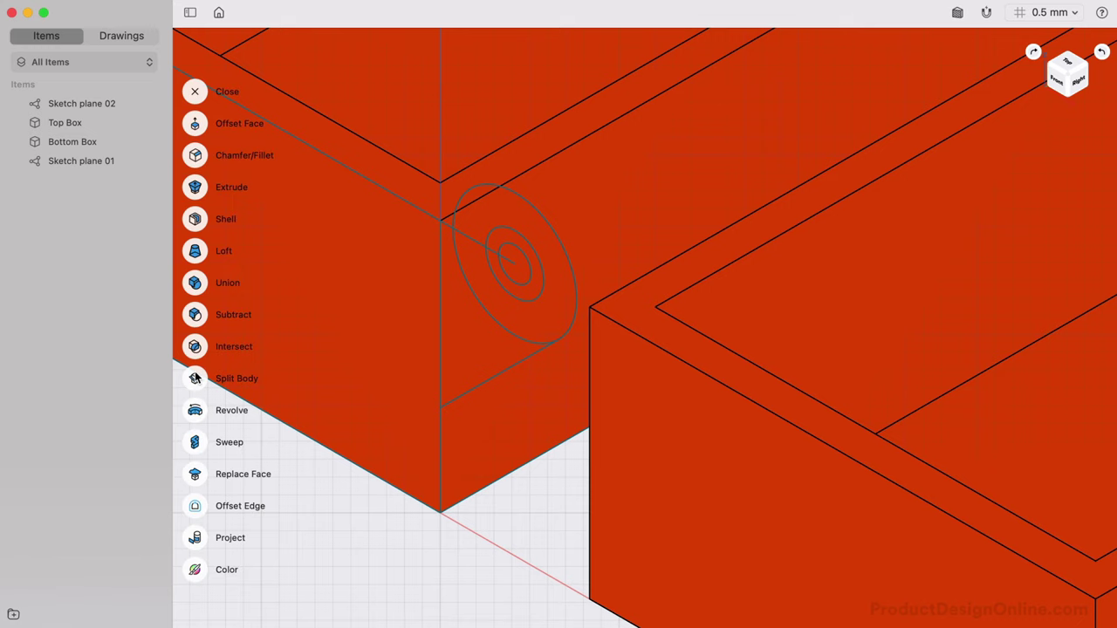
click(196, 188)
click(521, 256)
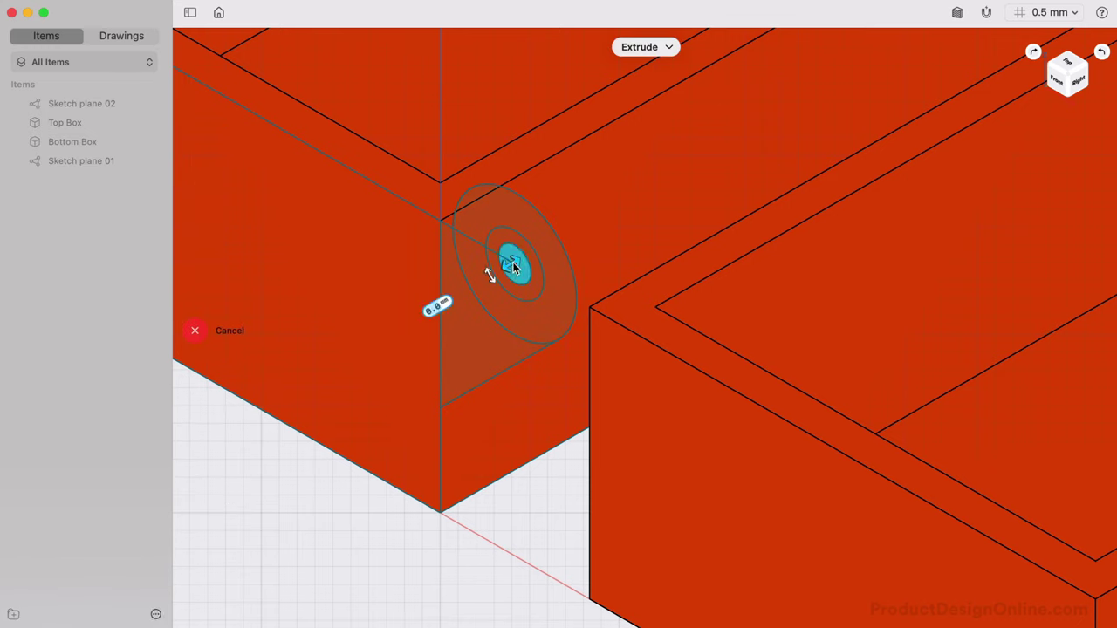
drag(552, 254, 651, 214)
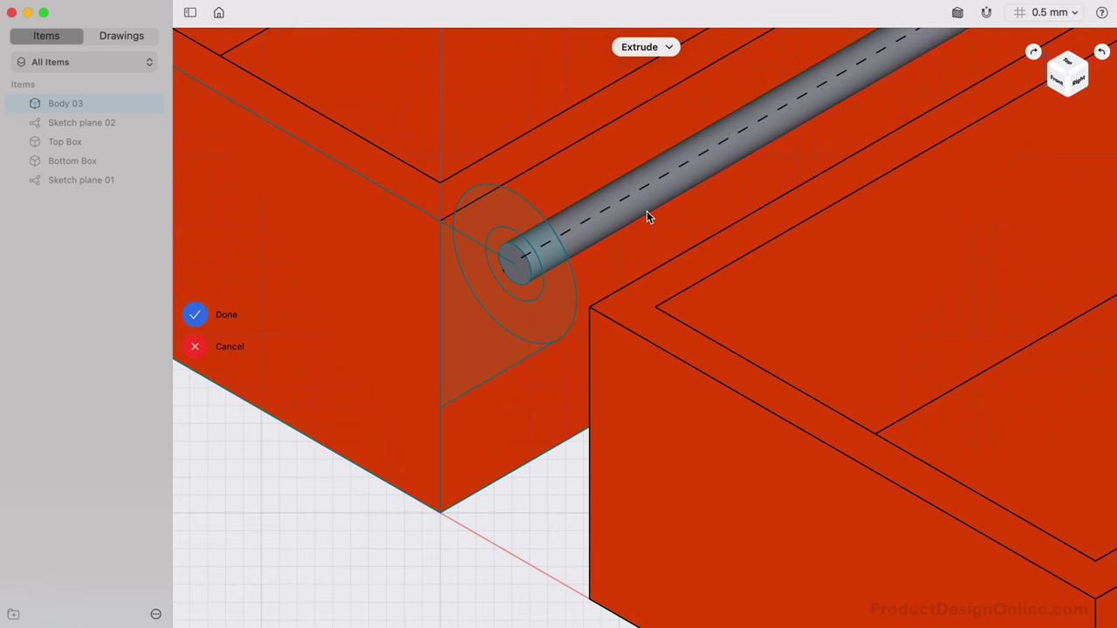
Confirm the pin, then extrude the triangle and ring faces 1.3 mm in the reverse direction.
click(196, 315)
mouse_move(200, 319)
right_down()
mouse_move(306, 456)
mouse_move(489, 539)
right_up()
click(448, 395)
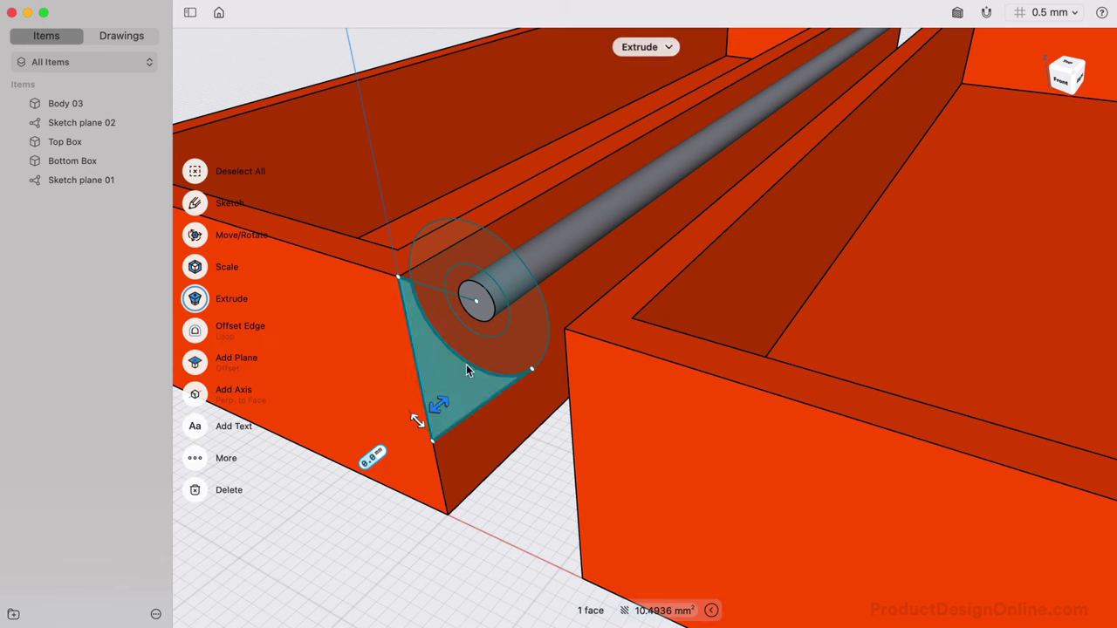
click(466, 364)
click(470, 330)
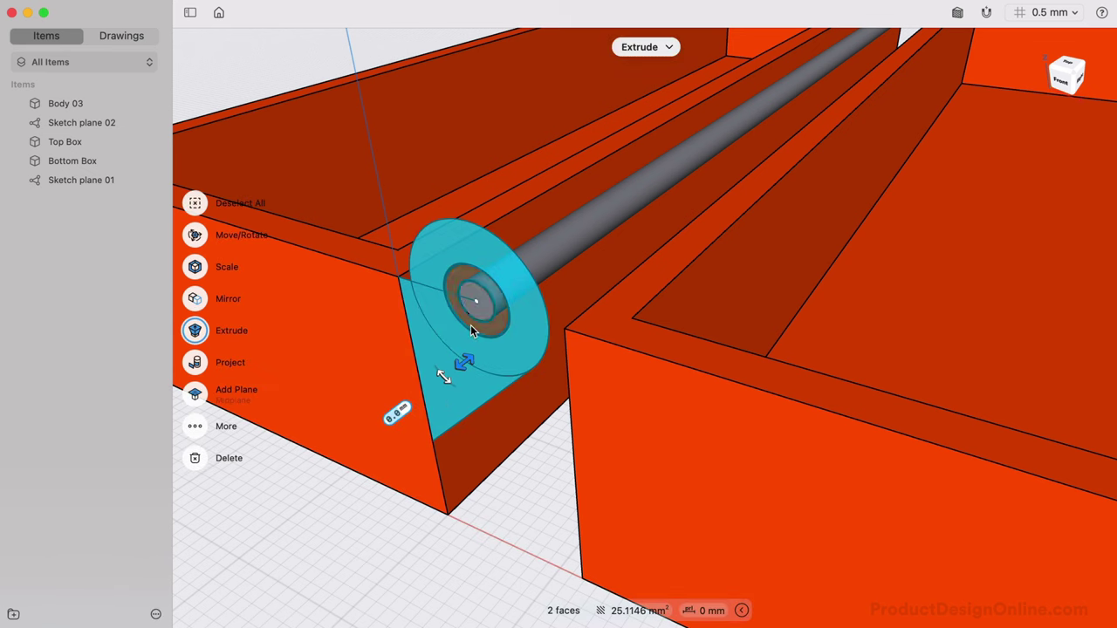
text(1.3)
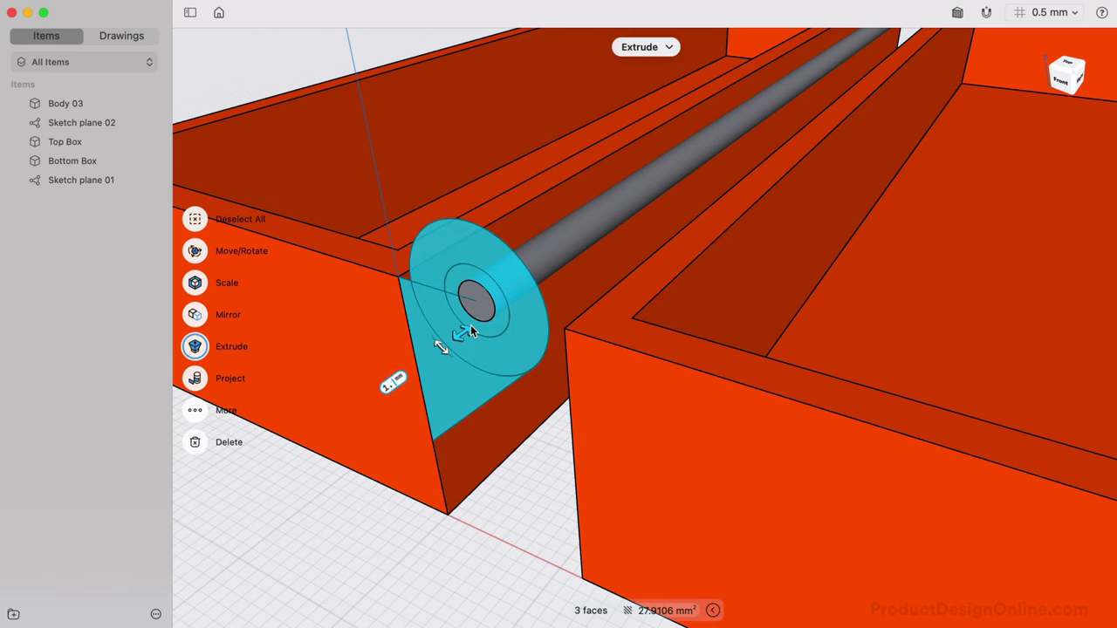
key(Return)
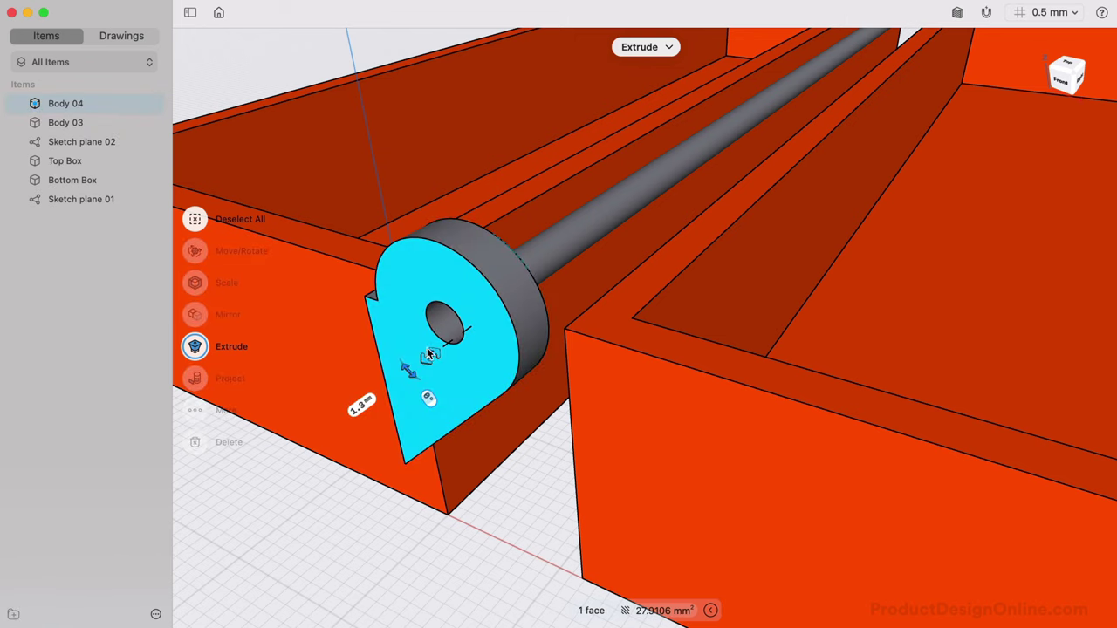
drag(426, 354, 494, 323)
Copy the knuckle Body 04 and move the copy -68.7 mm to the pin's far end.
key(Return)
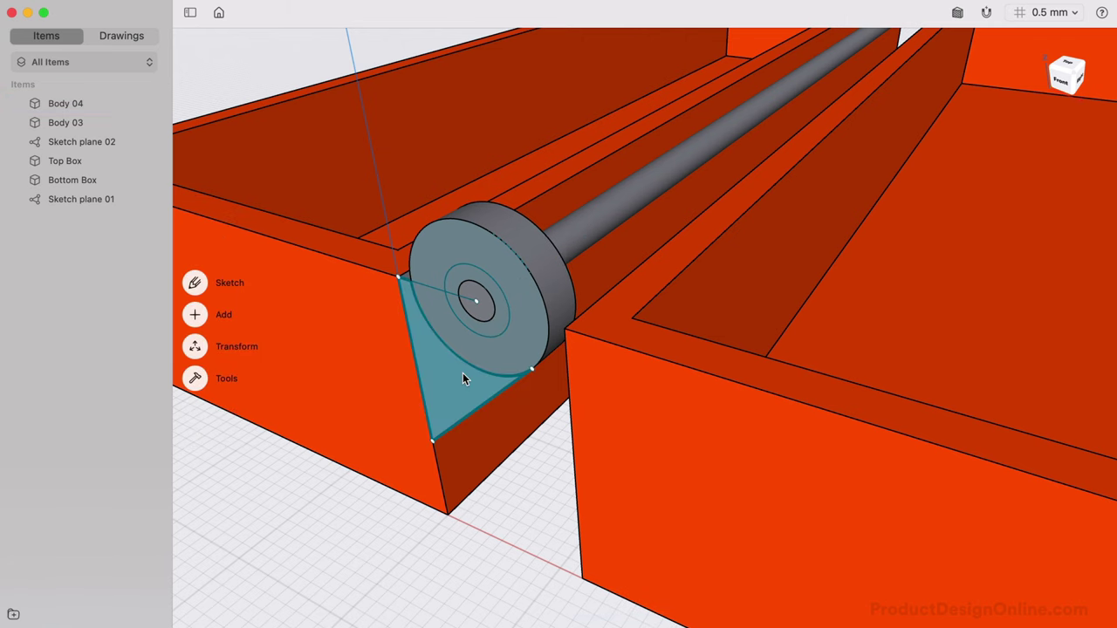
click(95, 104)
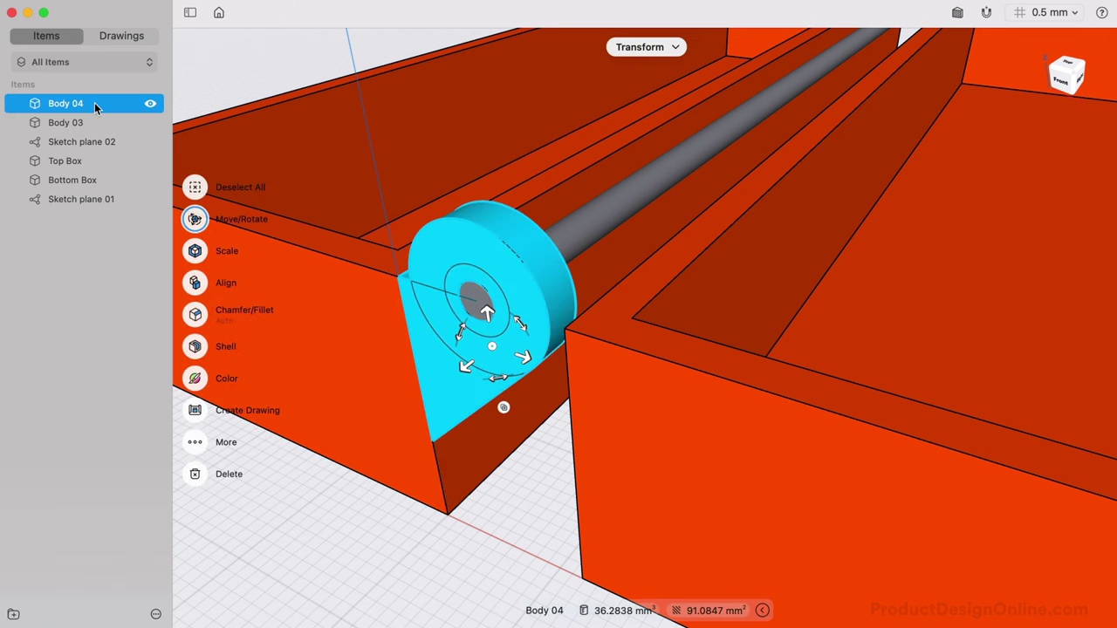
alt+drag(465, 366, 633, 228)
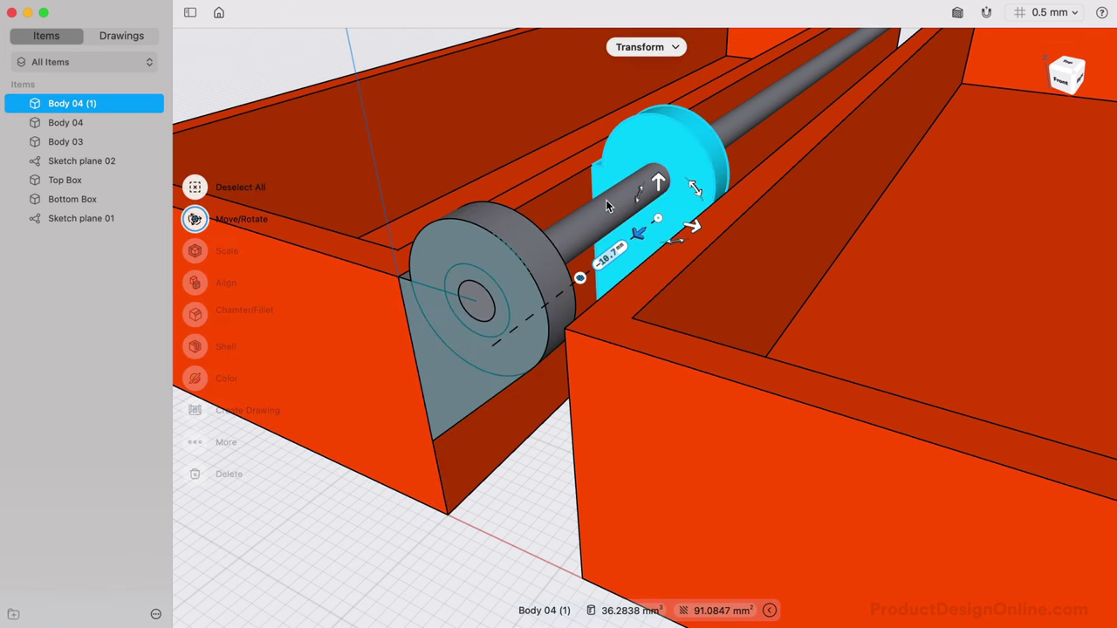
scroll(584, 350, down, 5)
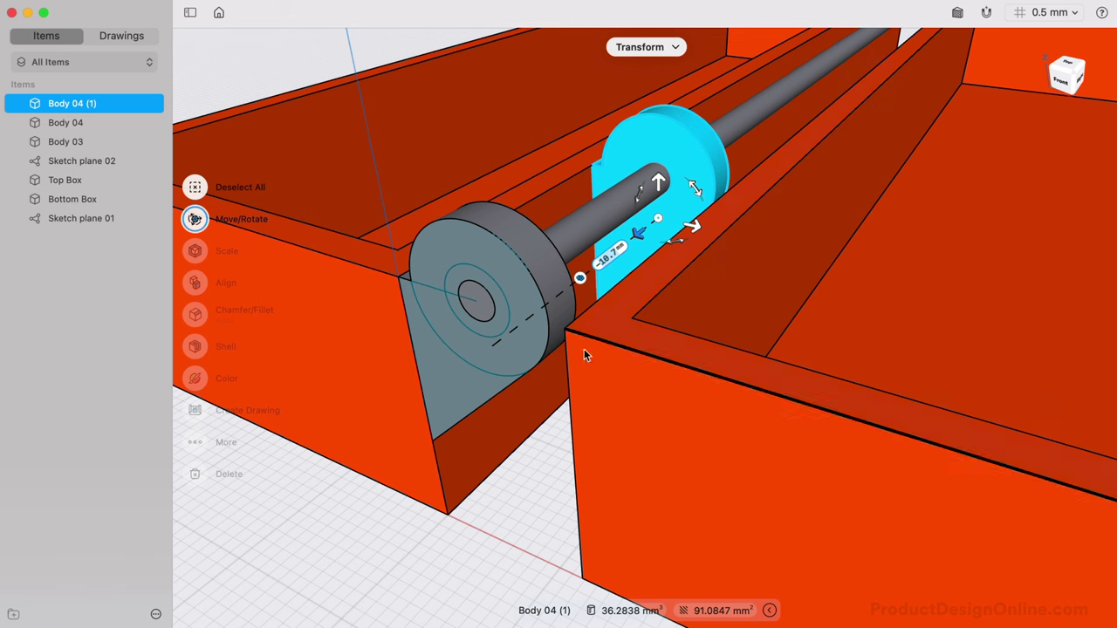
scroll(584, 349, up, 3)
scroll(572, 349, up, 2)
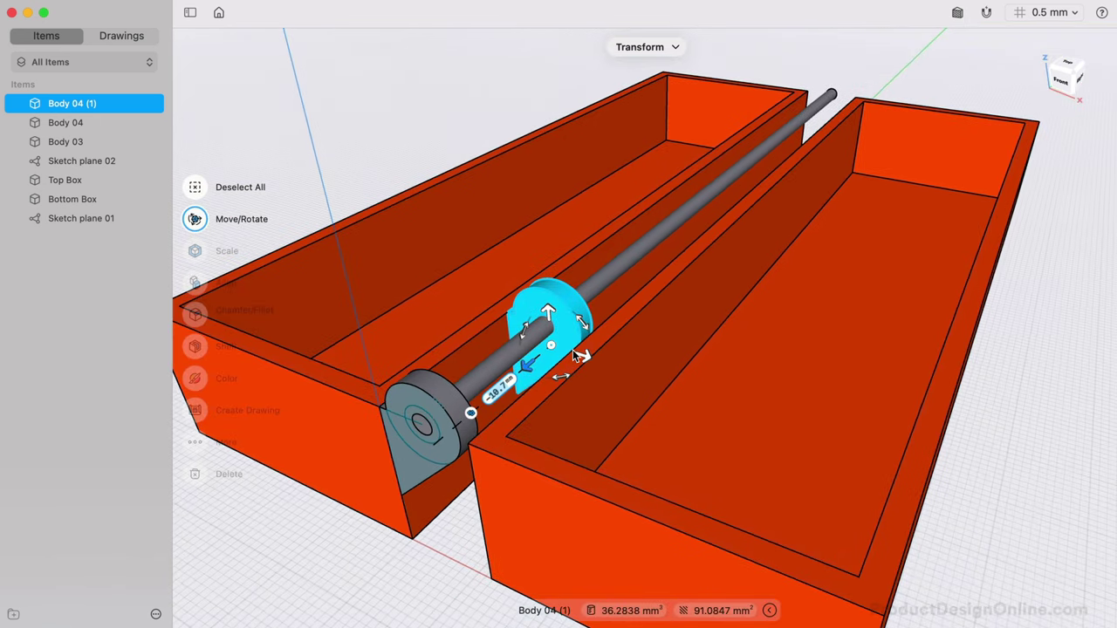
text(-68.7)
key(Return)
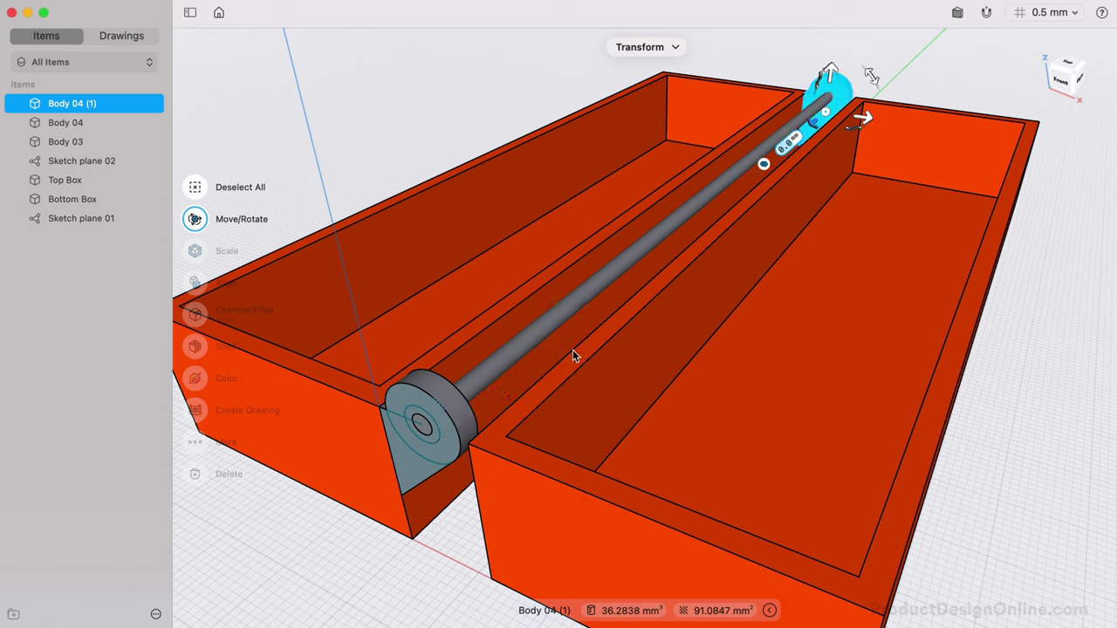
key(Escape)
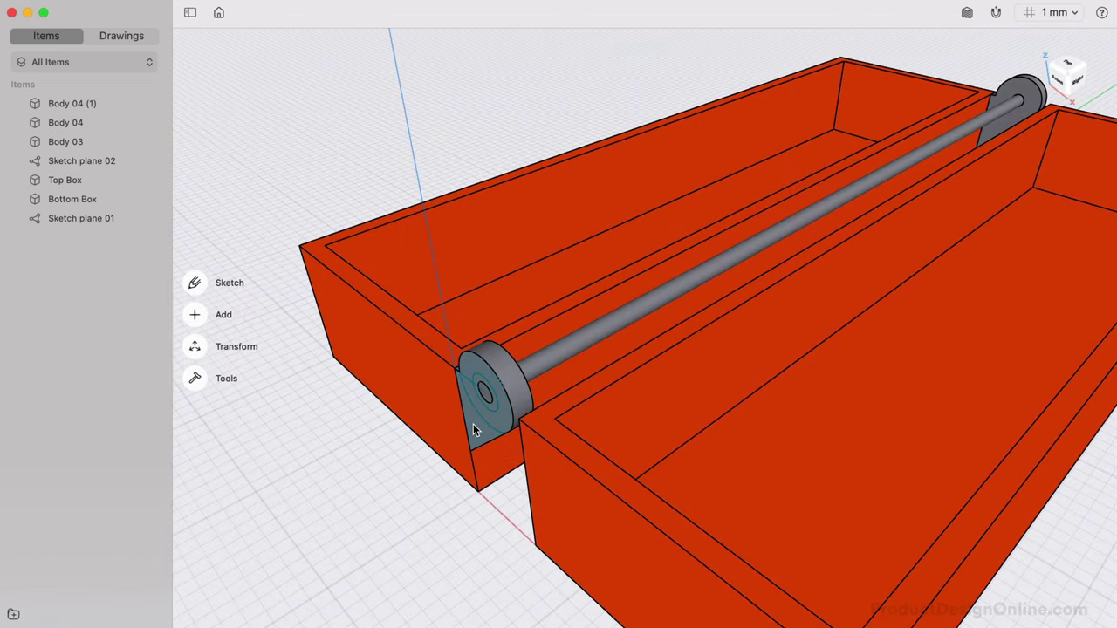
Place a copy of Body 04 -34.35 mm along the pin.
click(516, 374)
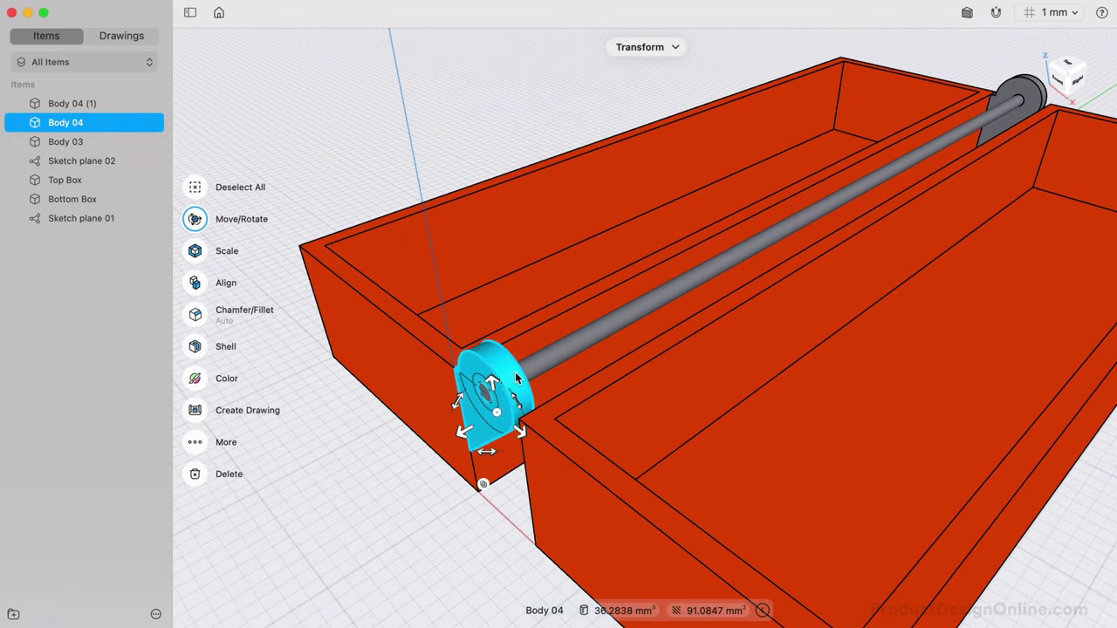
key(alt)
drag(462, 433, 584, 361)
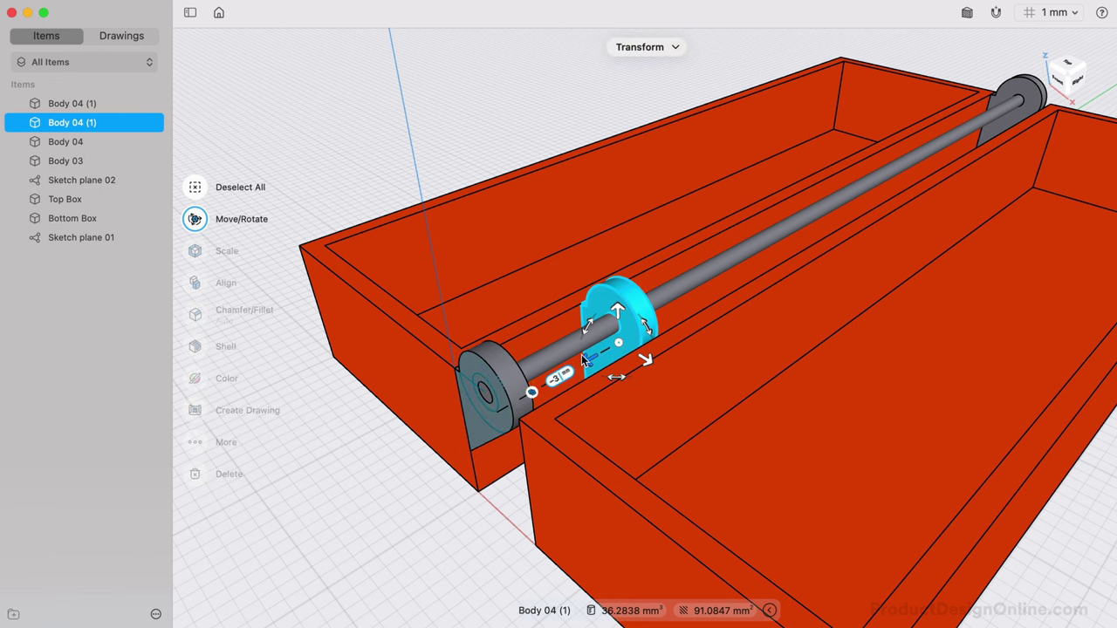
text(4.35)
key(Return)
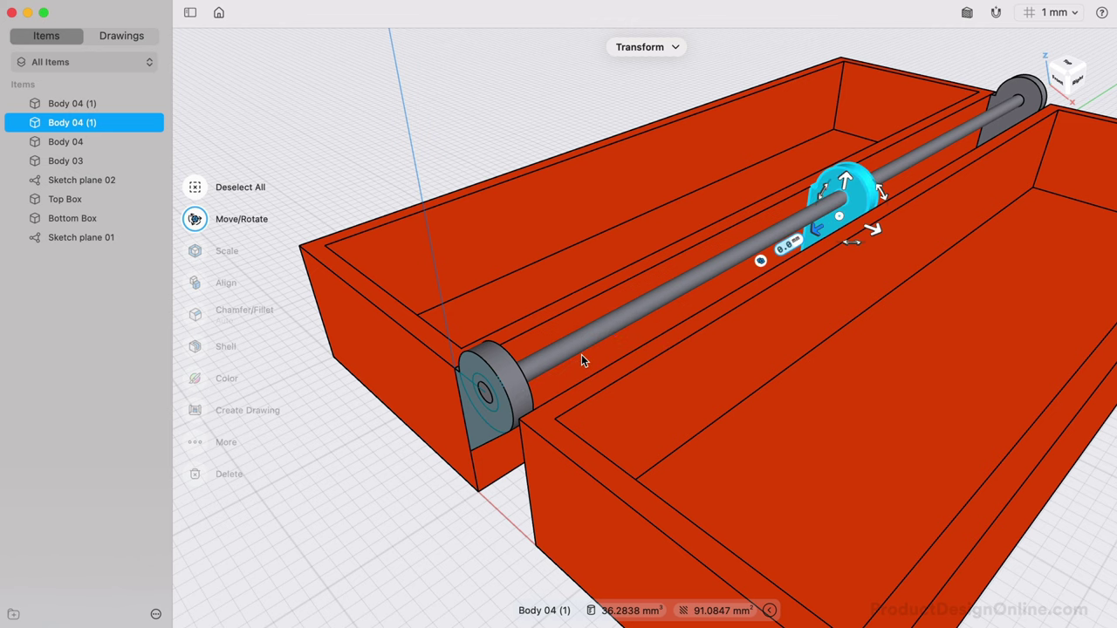
key(Escape)
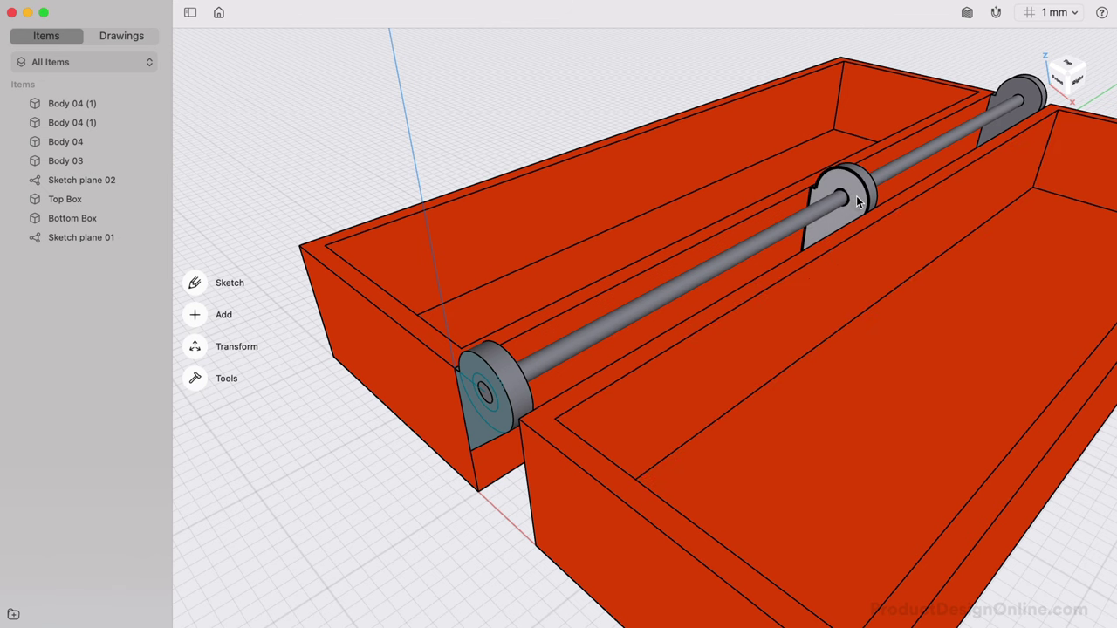
Offset the middle knuckle copy's face by 23 mm into a long barrel.
click(858, 201)
text(23)
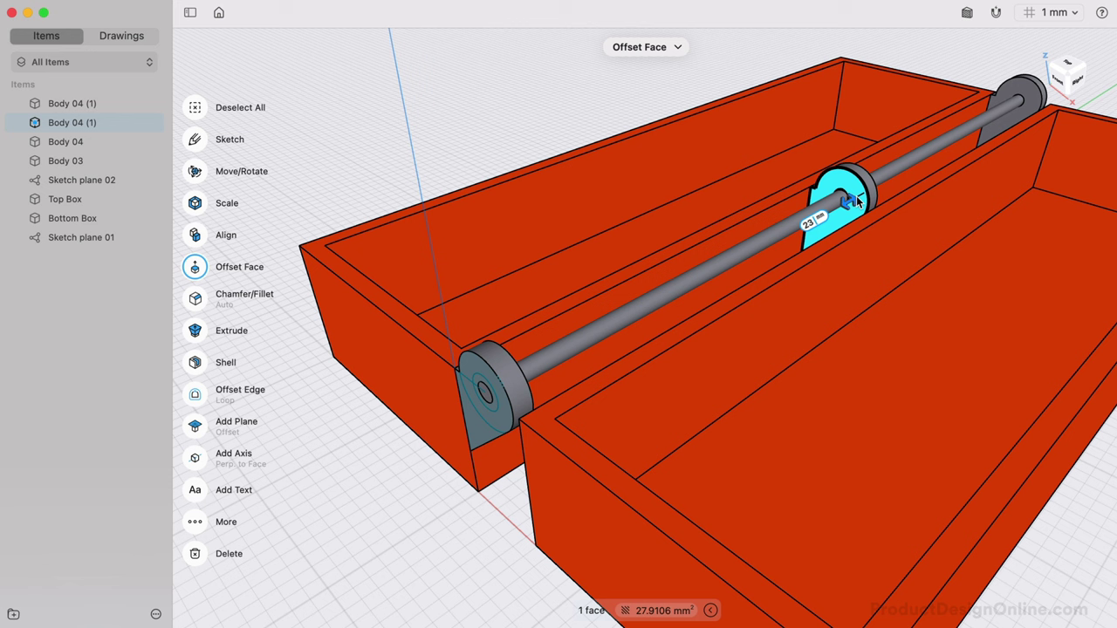
key(Return)
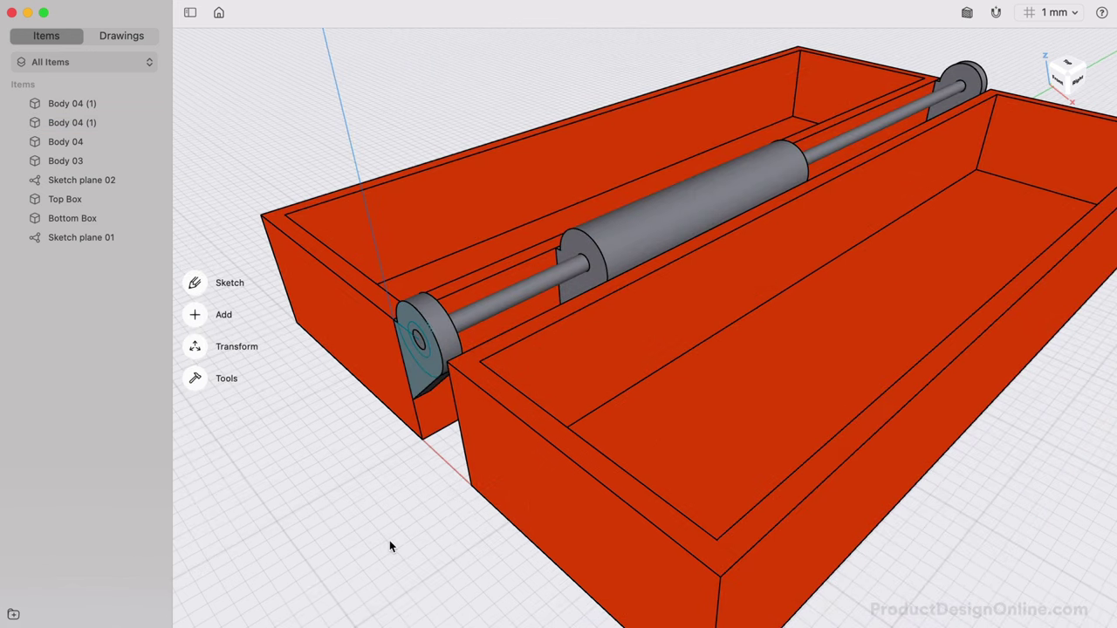
Align the barrel's end face against the far knuckle's disc face.
click(195, 348)
click(189, 392)
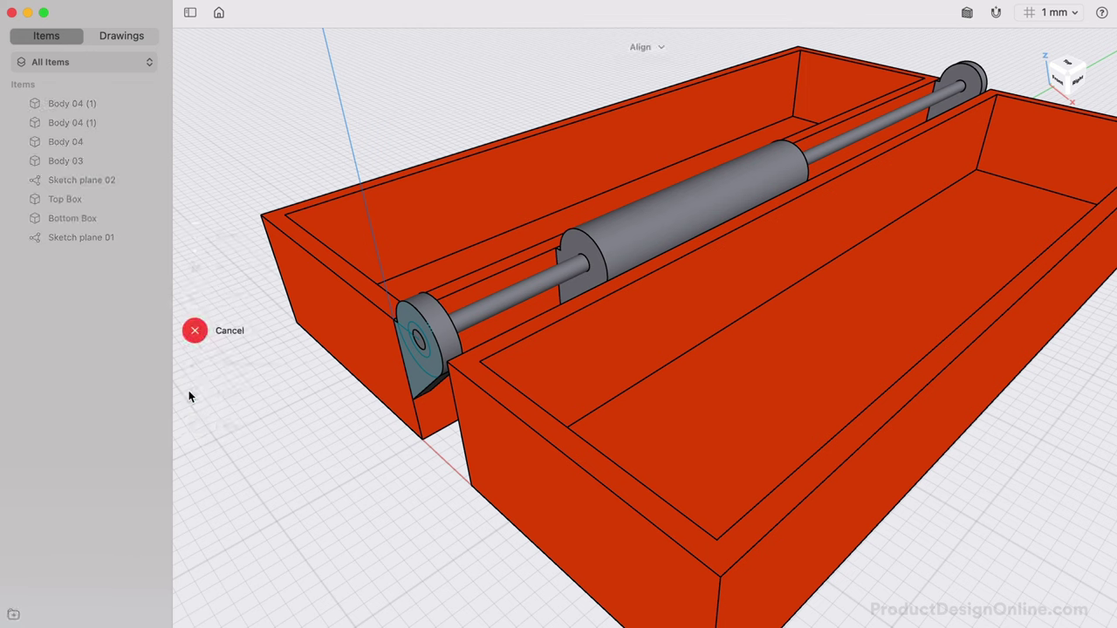
click(582, 249)
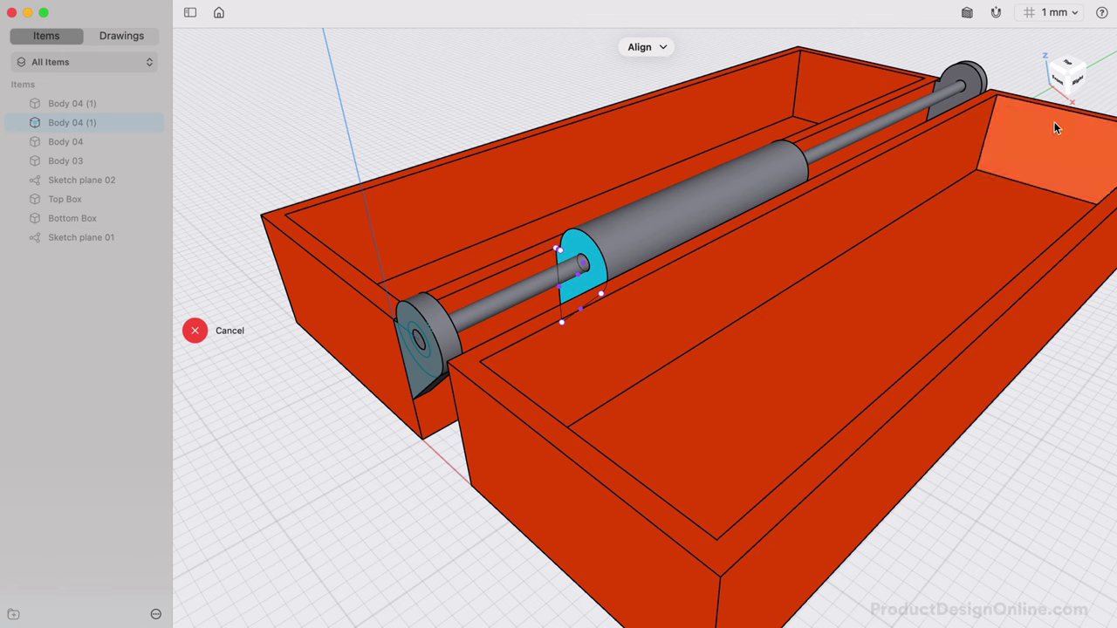
drag(1087, 71, 1011, 59)
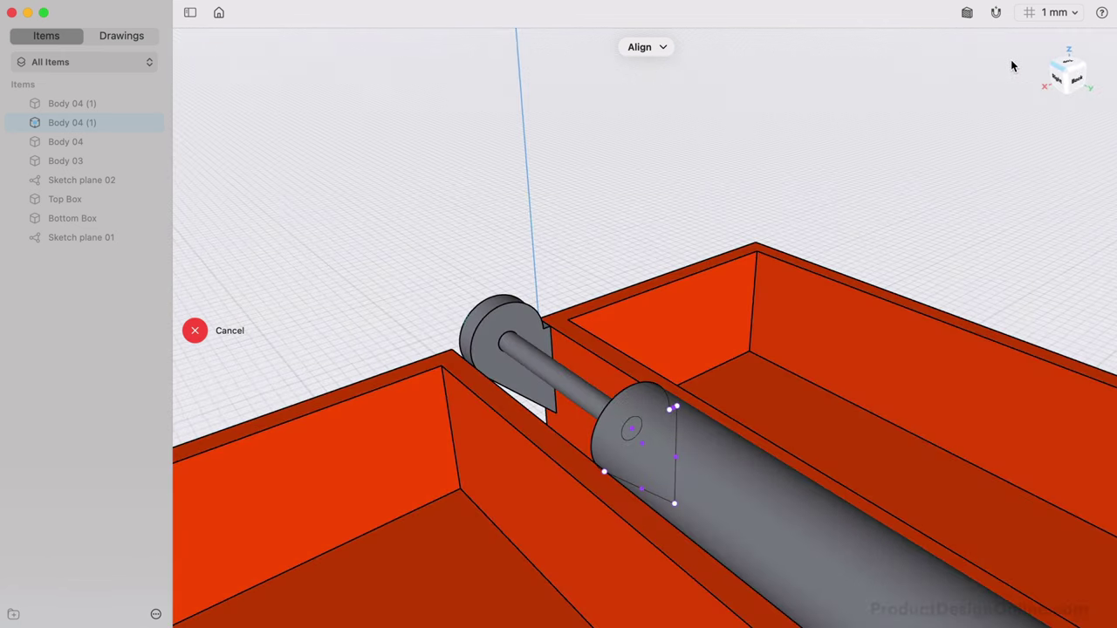
click(519, 321)
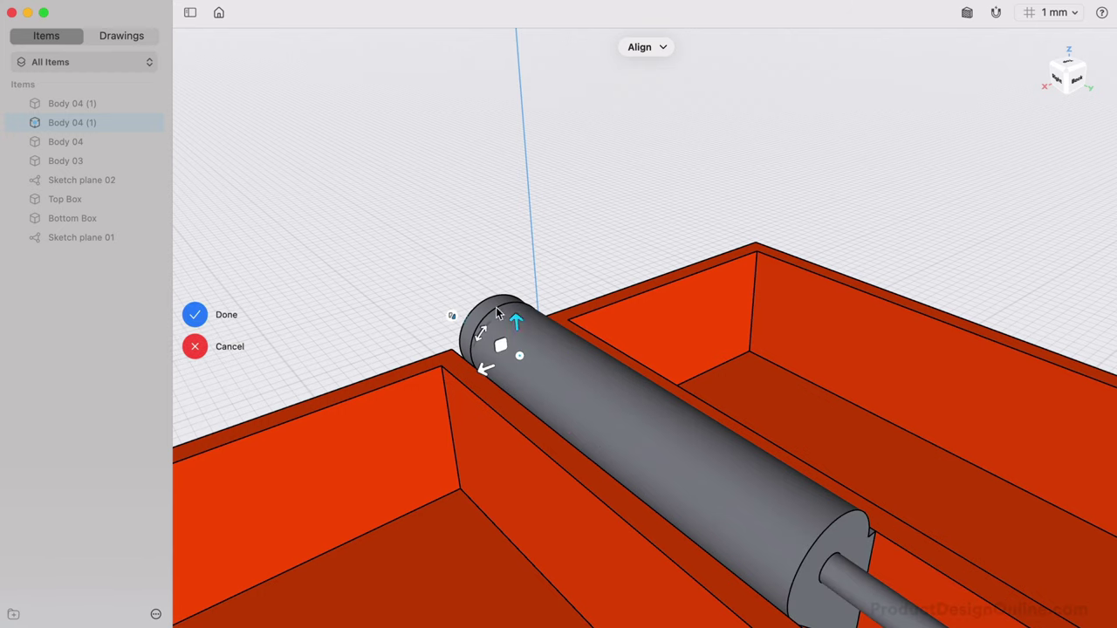
click(195, 315)
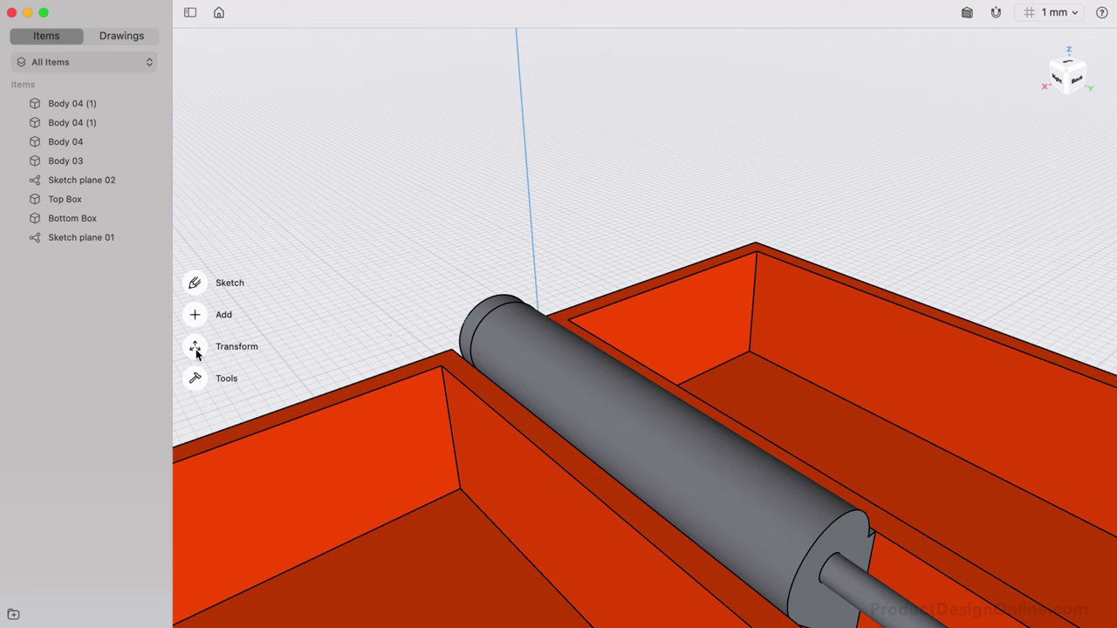
Move the copied barrel knuckle 22.2 mm along the pin to the middle of the gap, then deselect it.
click(87, 105)
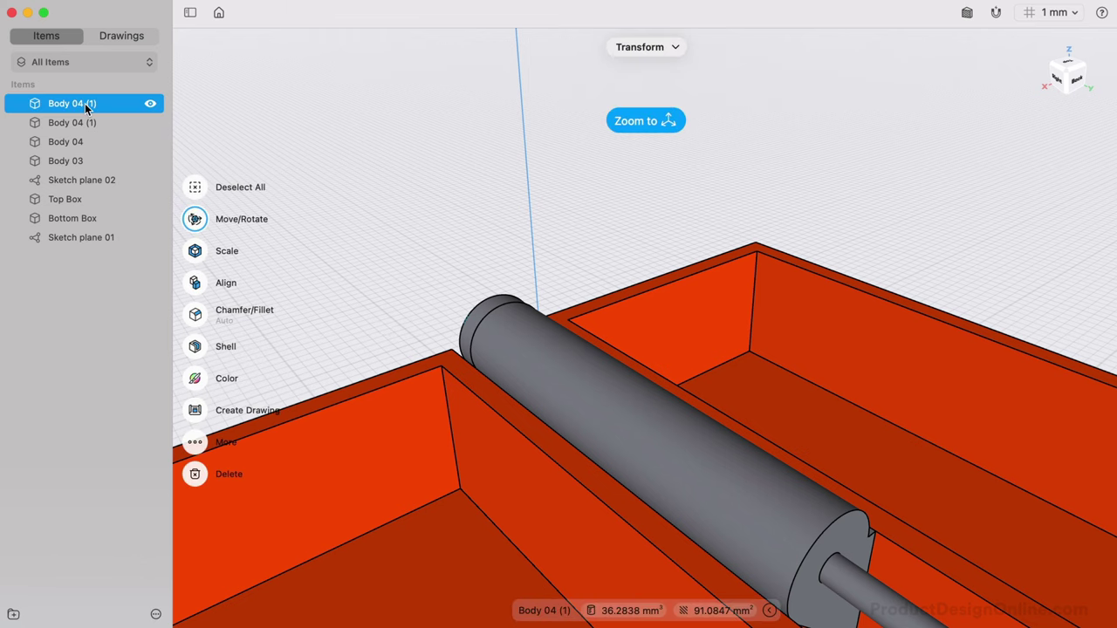
click(76, 120)
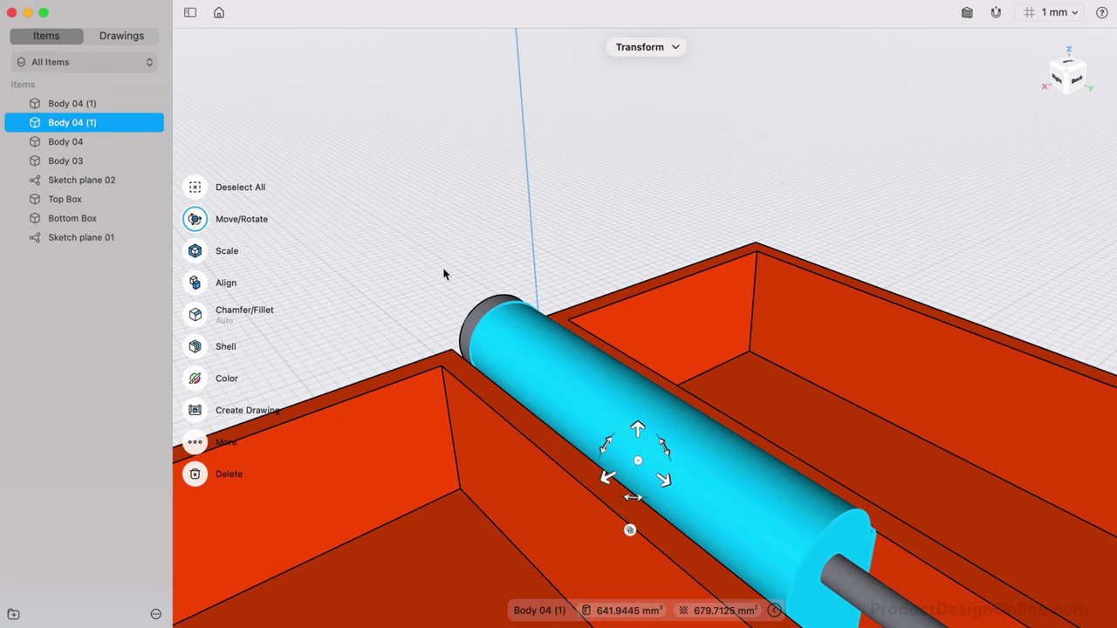
drag(1072, 88, 1066, 127)
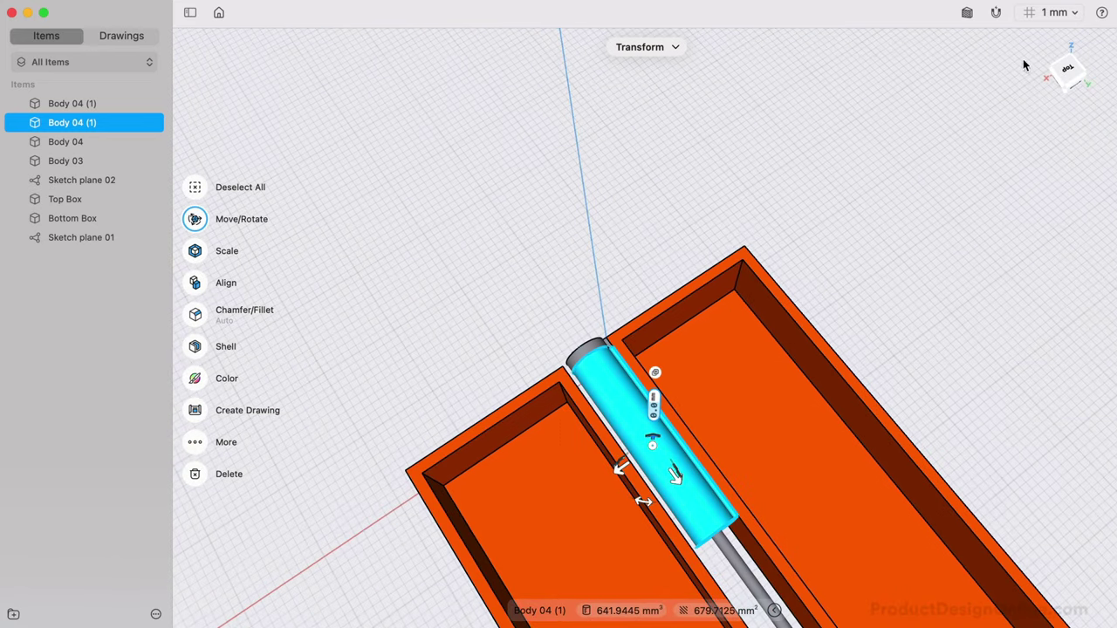
click(1065, 69)
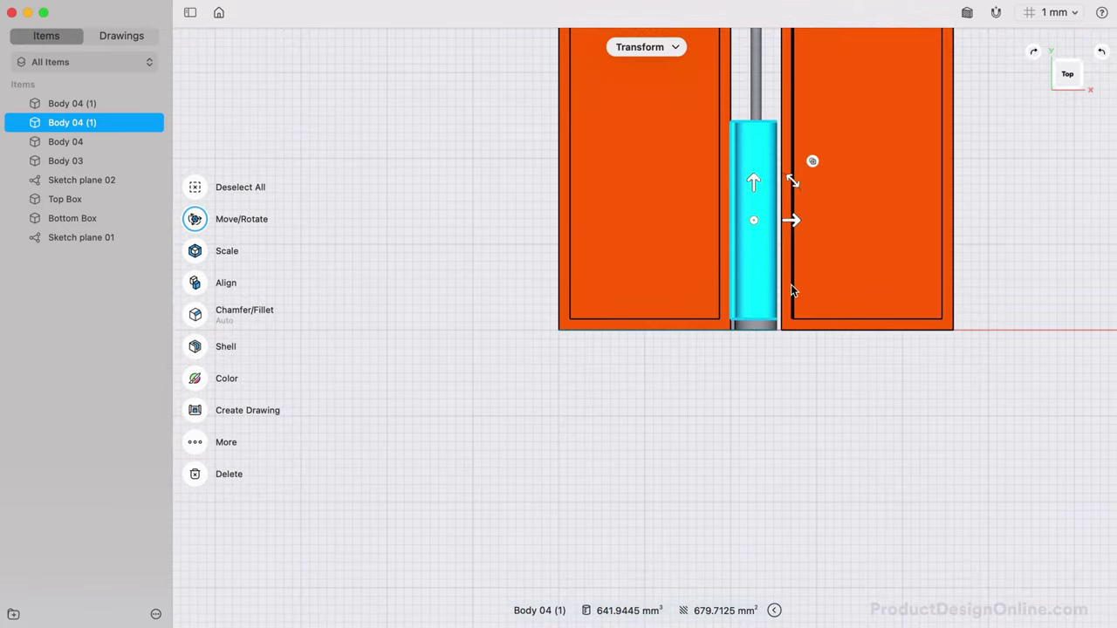
scroll(790, 288, up, 3)
drag(715, 158, 669, 190)
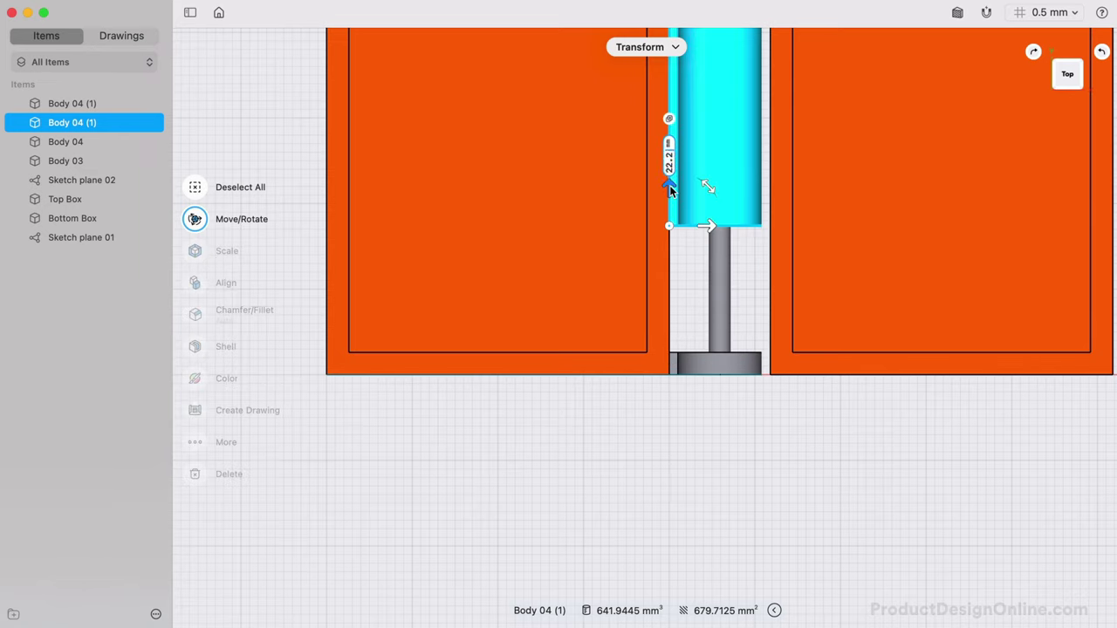
scroll(610, 415, down, 5)
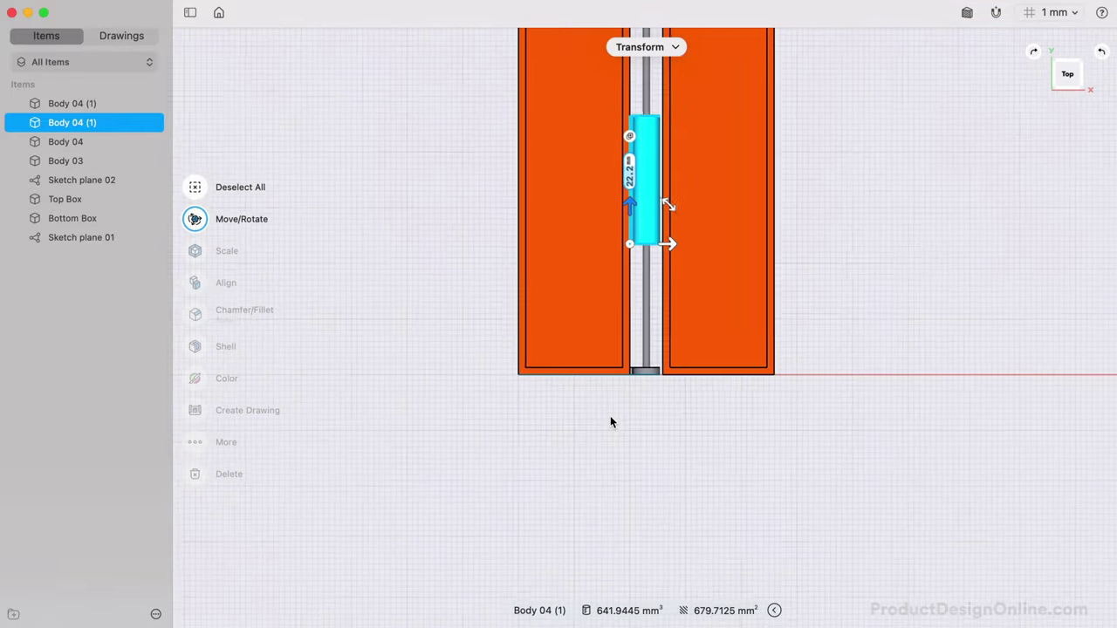
click(610, 416)
scroll(610, 416, up, 2)
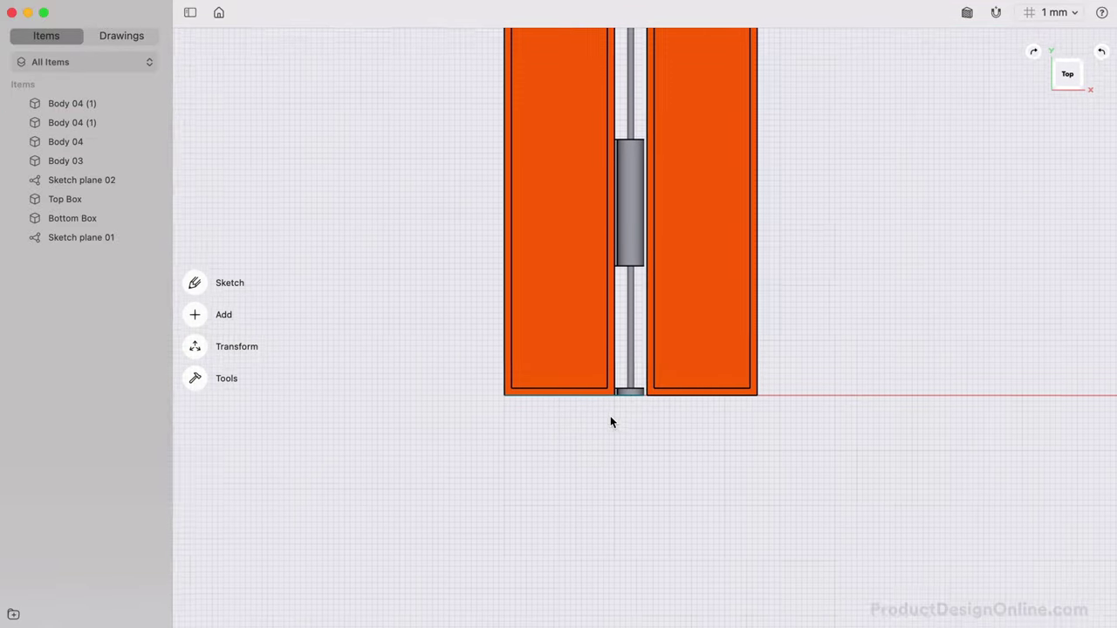
scroll(610, 415, up, 3)
Orbit into perspective, select pin Body 03, and hide the front knuckle Body 04.
scroll(584, 541, down, 10)
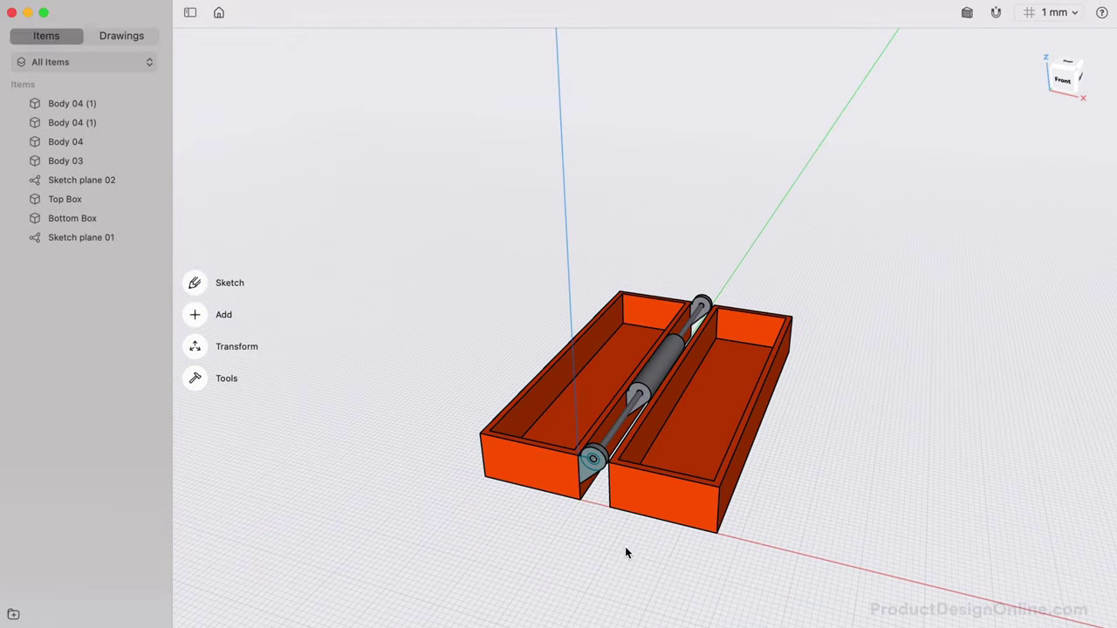
scroll(626, 545, up, 5)
scroll(624, 548, left, 3)
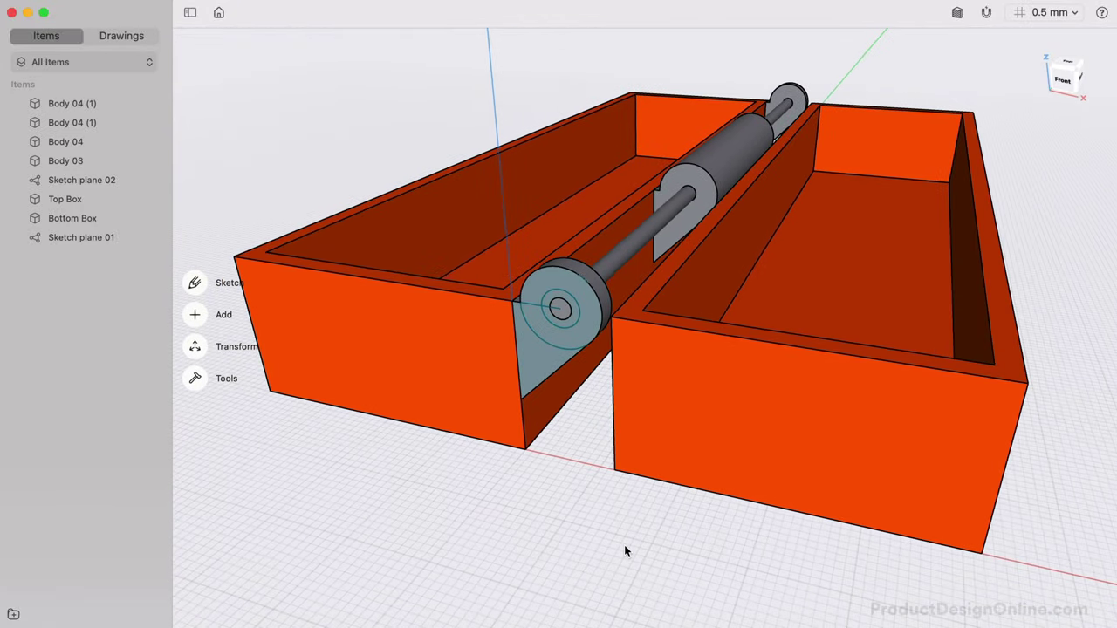
click(120, 162)
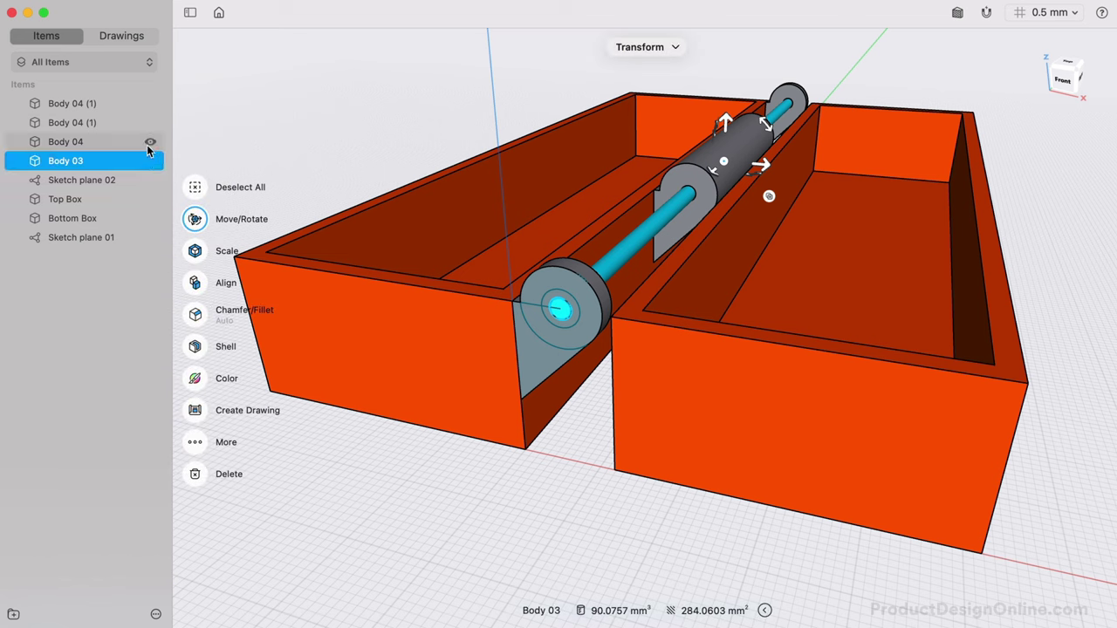
click(148, 143)
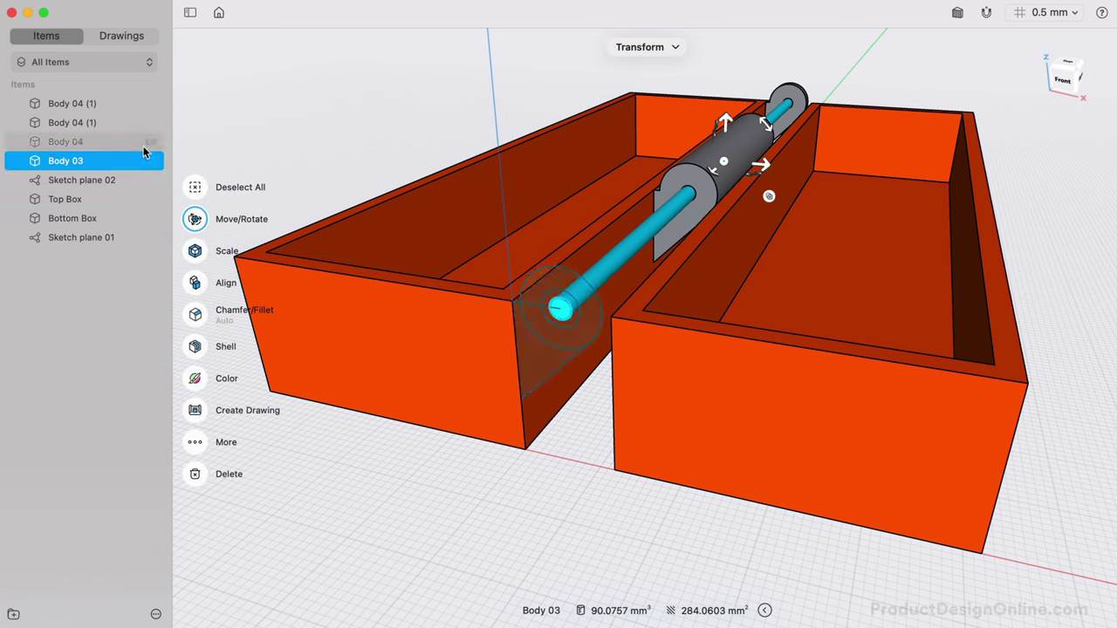
click(146, 143)
click(88, 143)
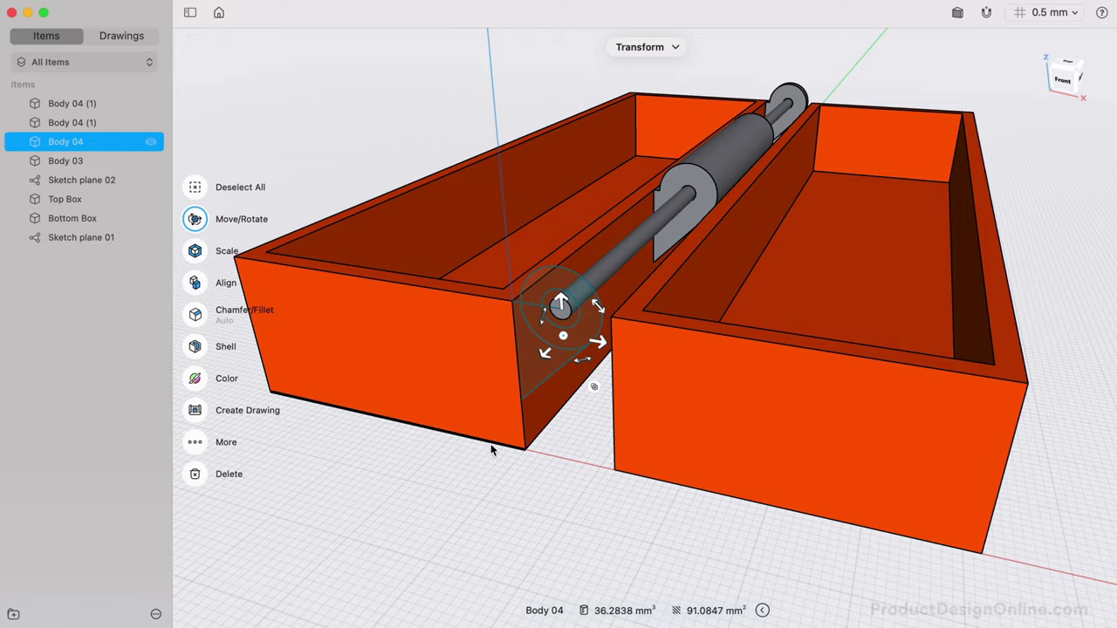
scroll(491, 445, up, 5)
Extrude the triangular tab face and the ring face around the pin into new solid Body 07.
click(597, 275)
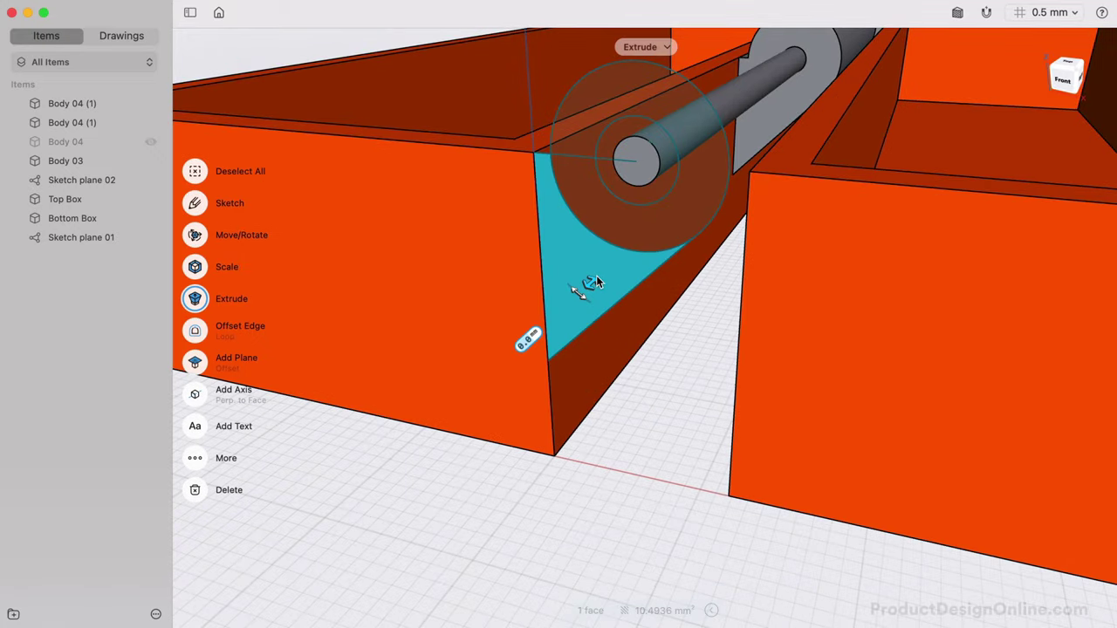
click(596, 216)
click(596, 219)
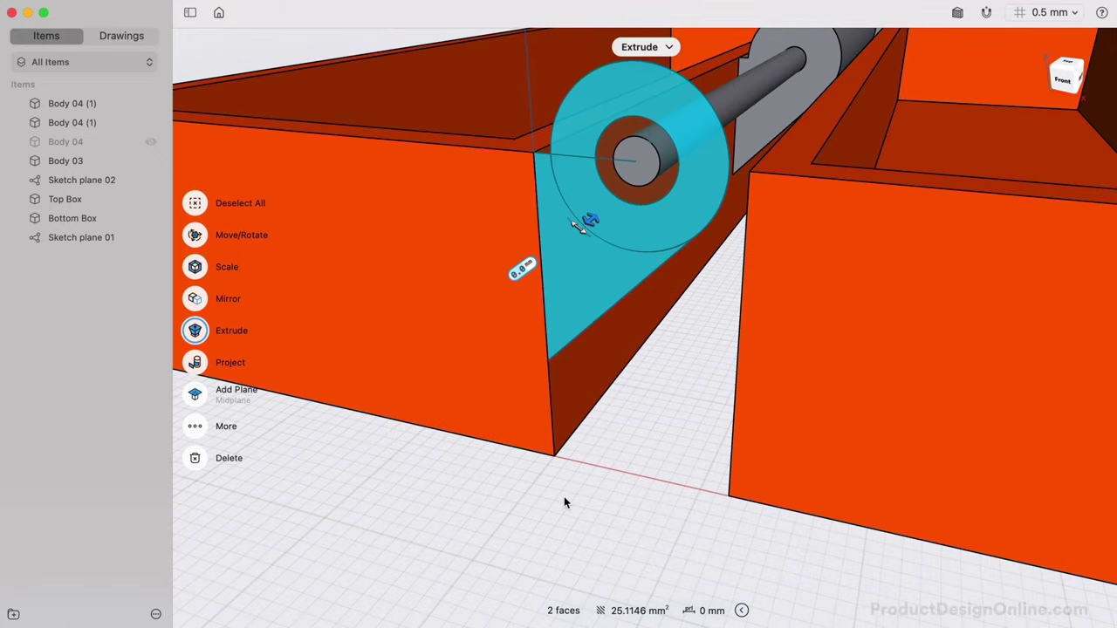
drag(592, 222, 621, 197)
click(604, 266)
click(602, 272)
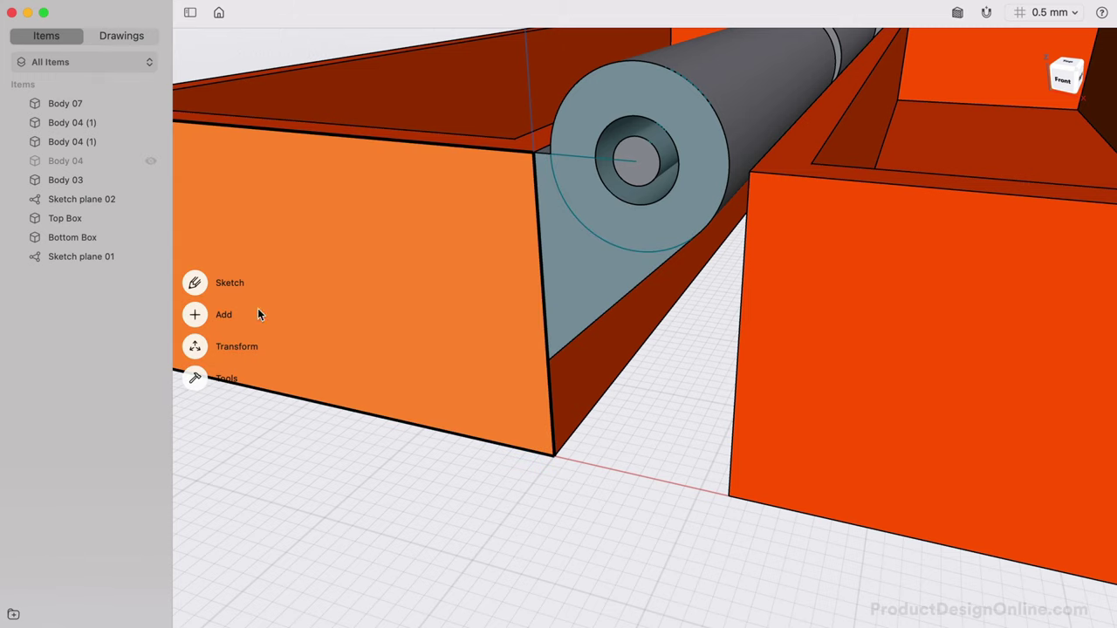
Rotate knuckle Body 07 about -158° around the pin with Move/Rotate and confirm.
click(195, 347)
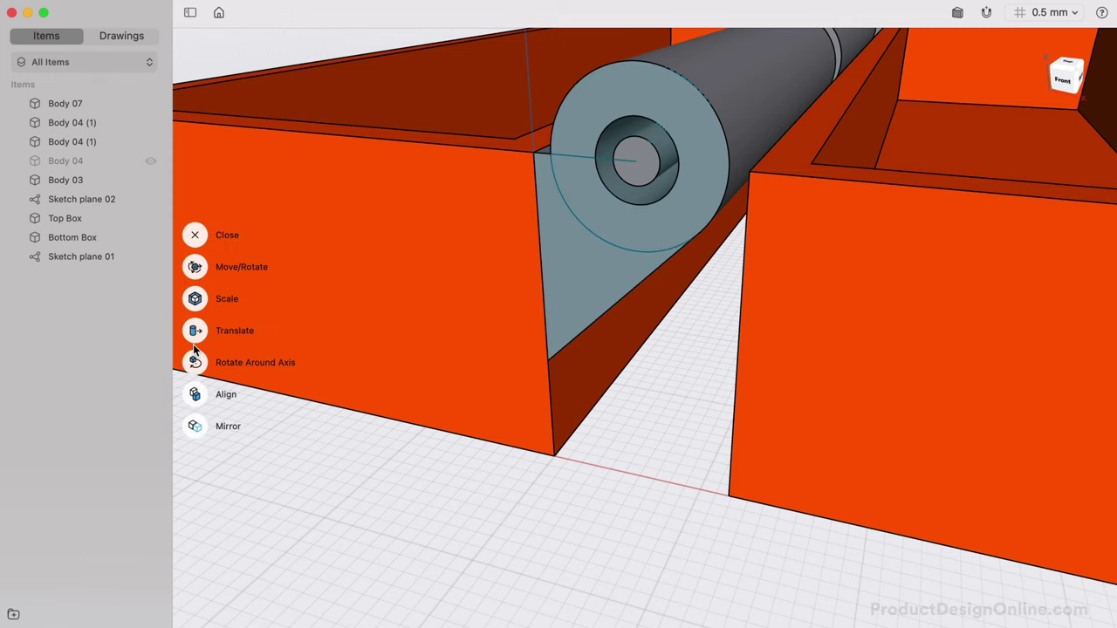
click(194, 268)
click(61, 105)
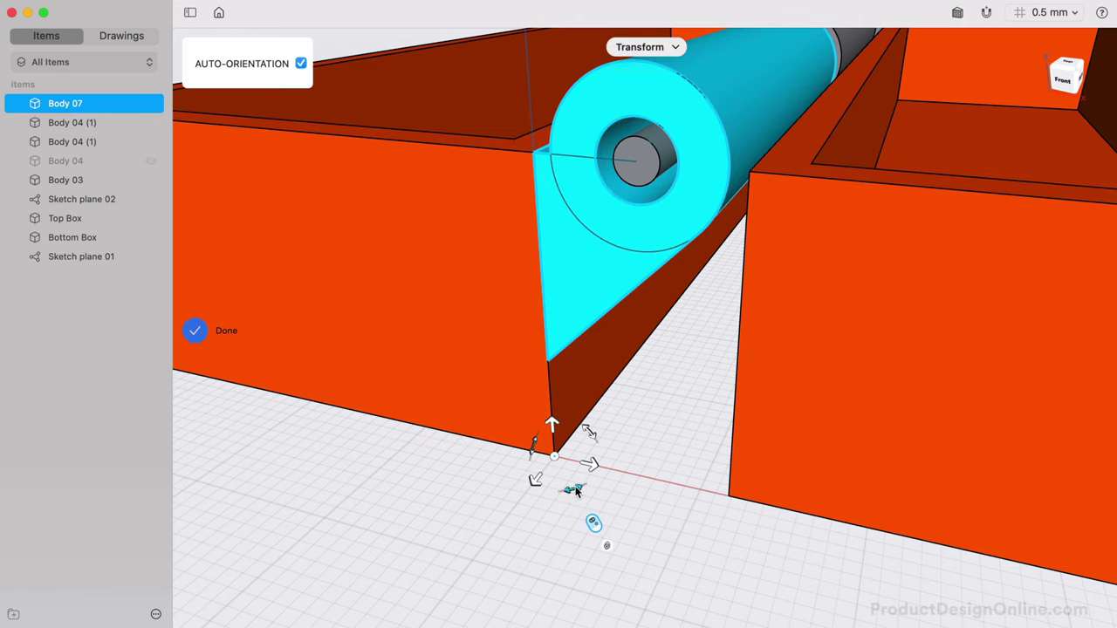
drag(575, 490, 504, 321)
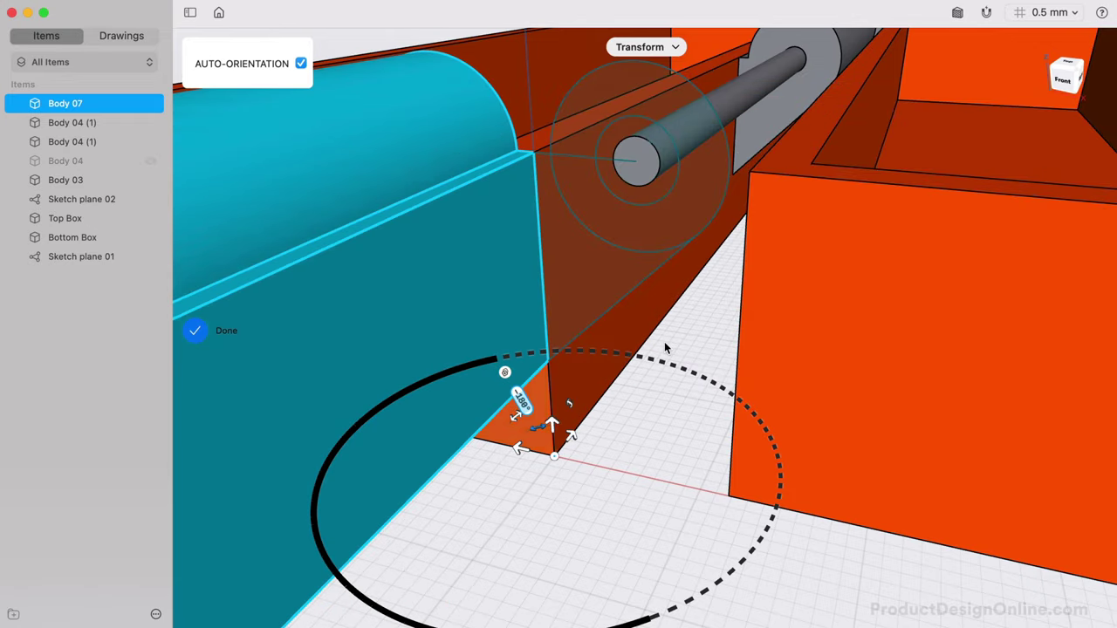
scroll(665, 348, down, 5)
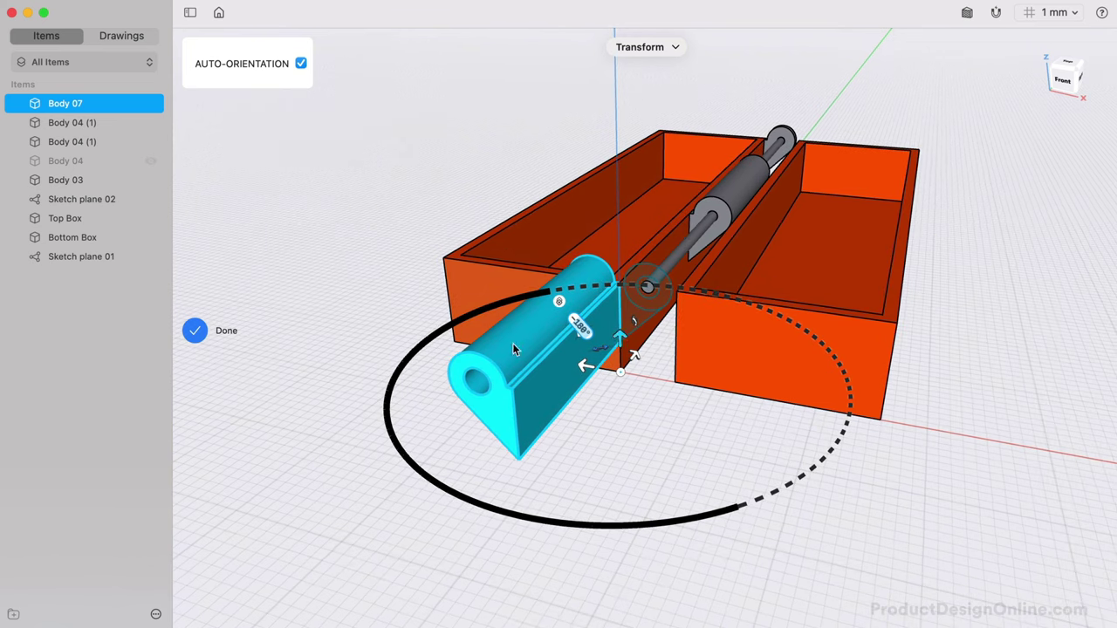
click(194, 330)
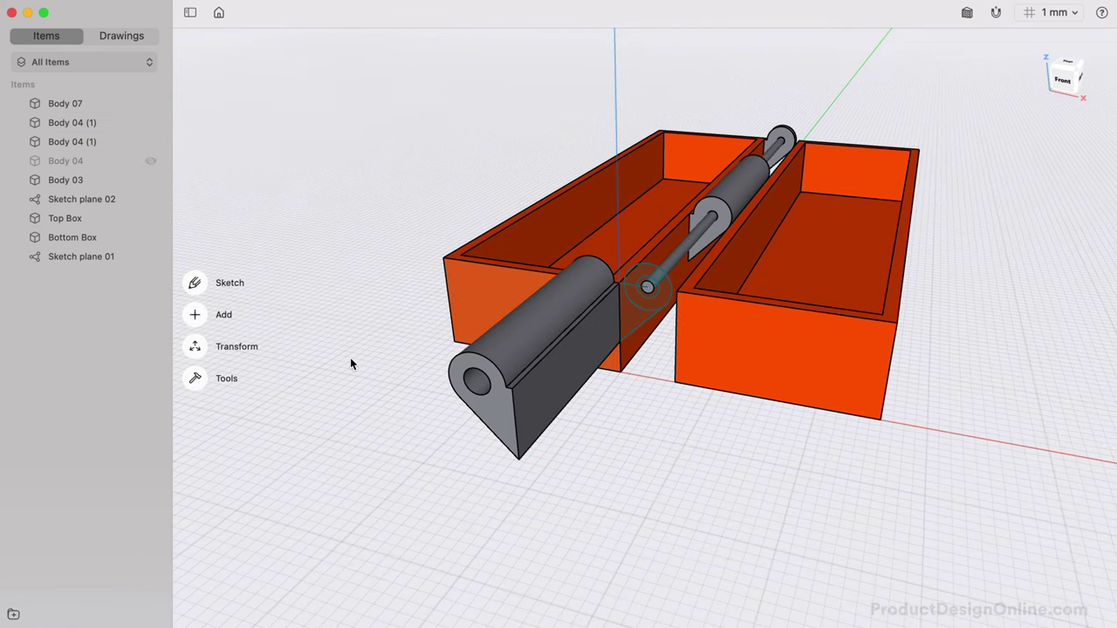
scroll(371, 403, up, 5)
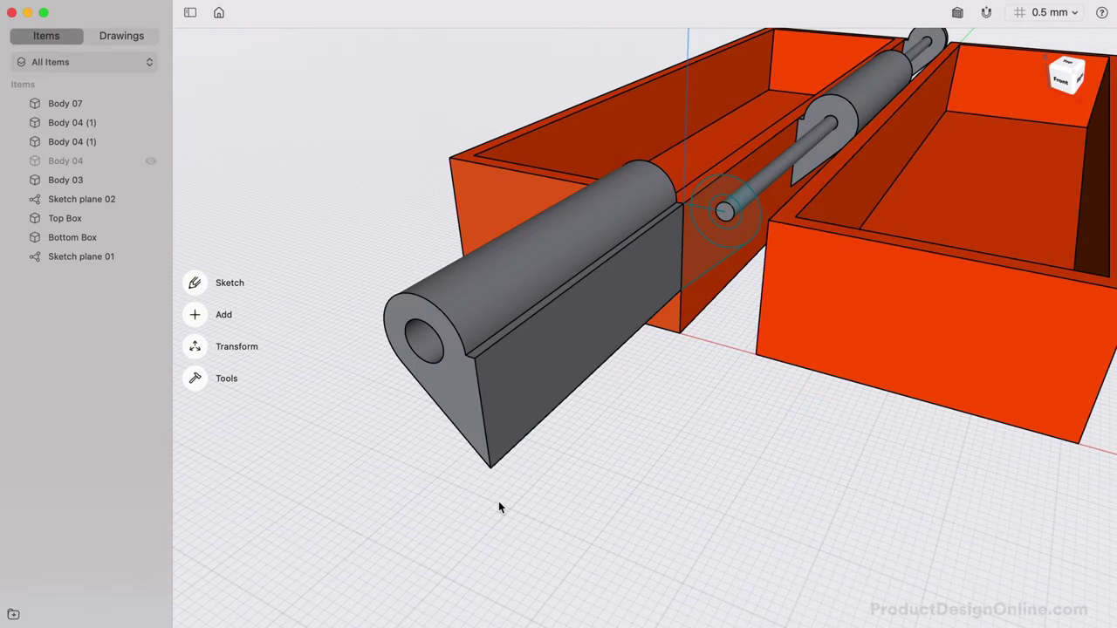
Start a point-to-point Align on Body 07, picking its end corner as the source point.
click(197, 347)
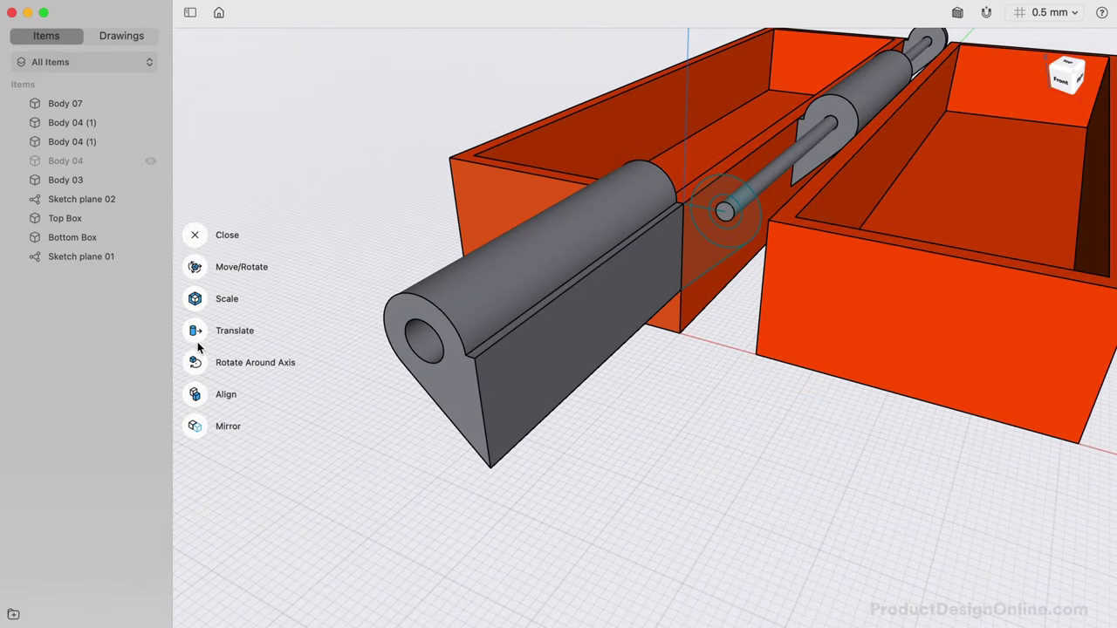
click(193, 395)
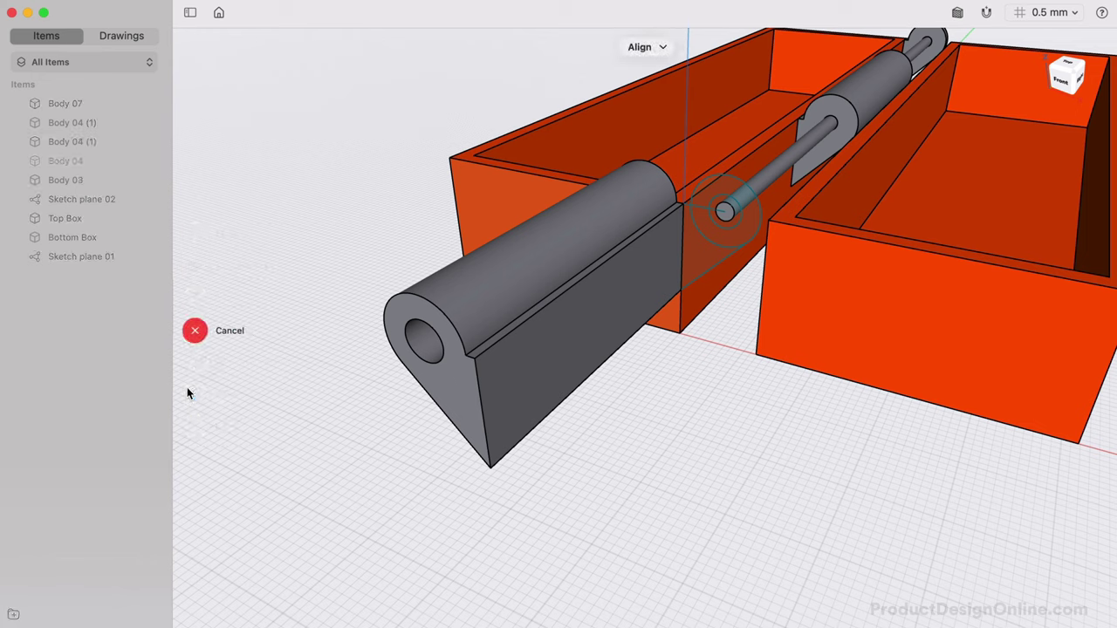
click(562, 341)
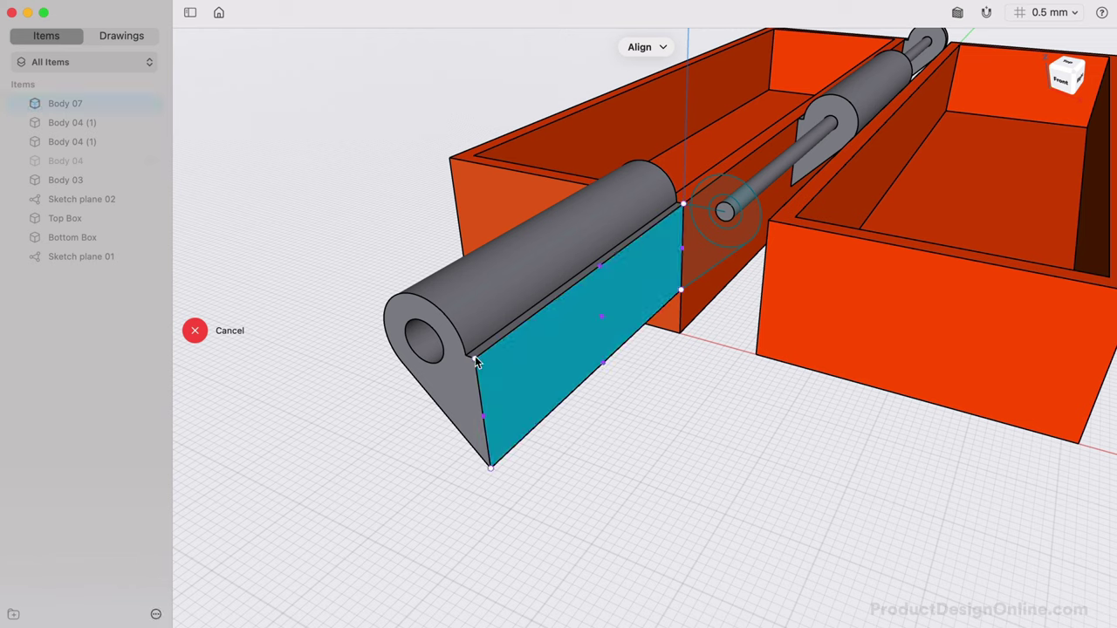
click(1050, 73)
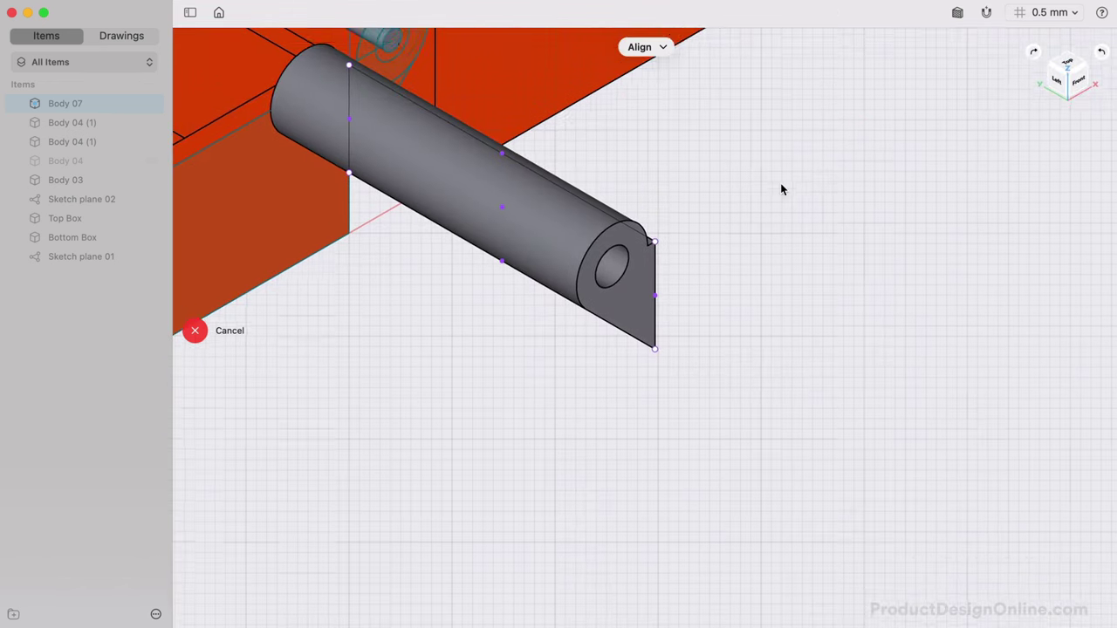
scroll(781, 189, up, 5)
scroll(780, 188, left, 4)
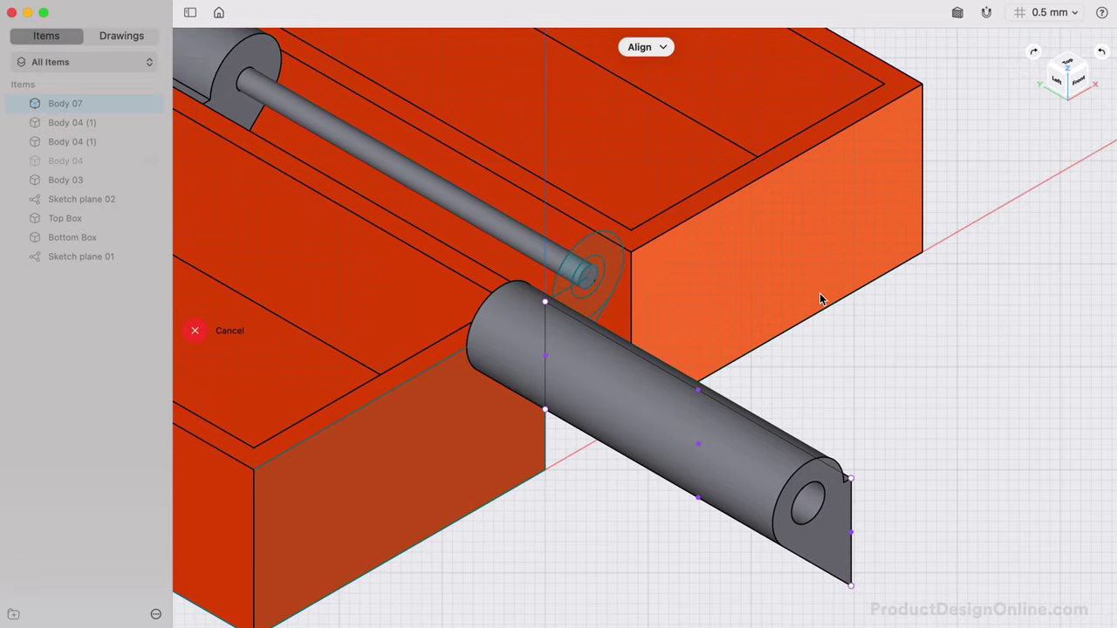
scroll(819, 297, up, 8)
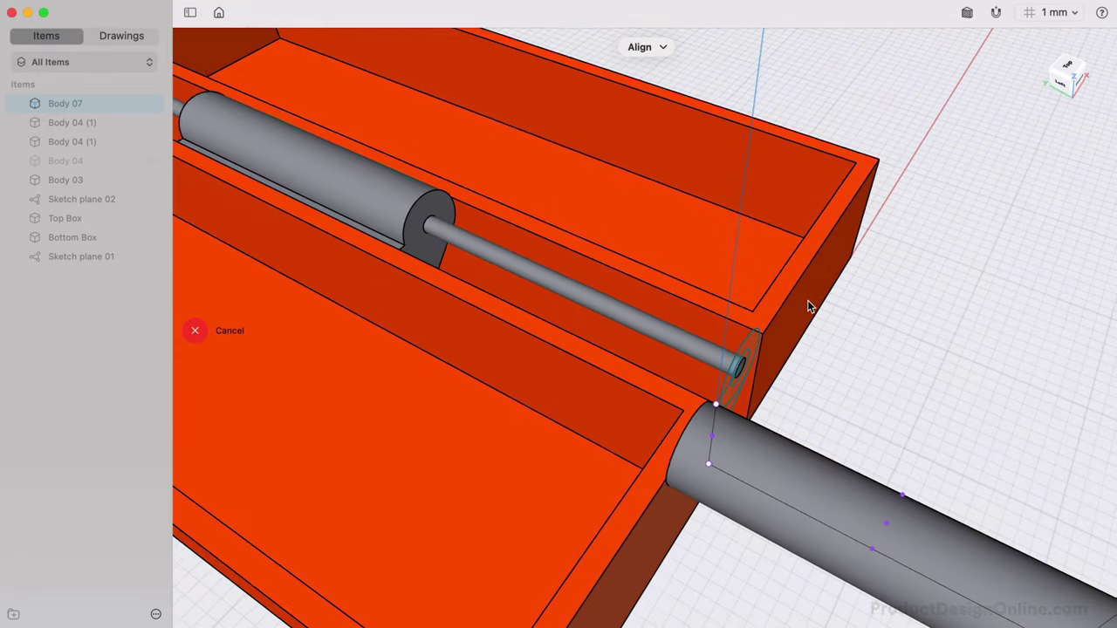
scroll(810, 306, down, 6)
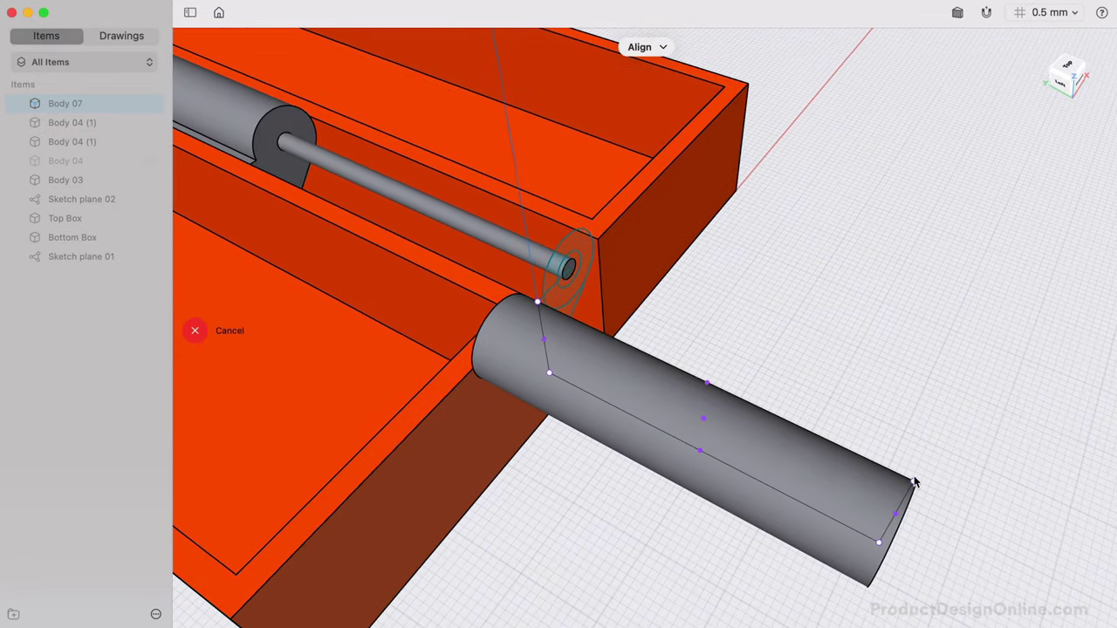
click(913, 482)
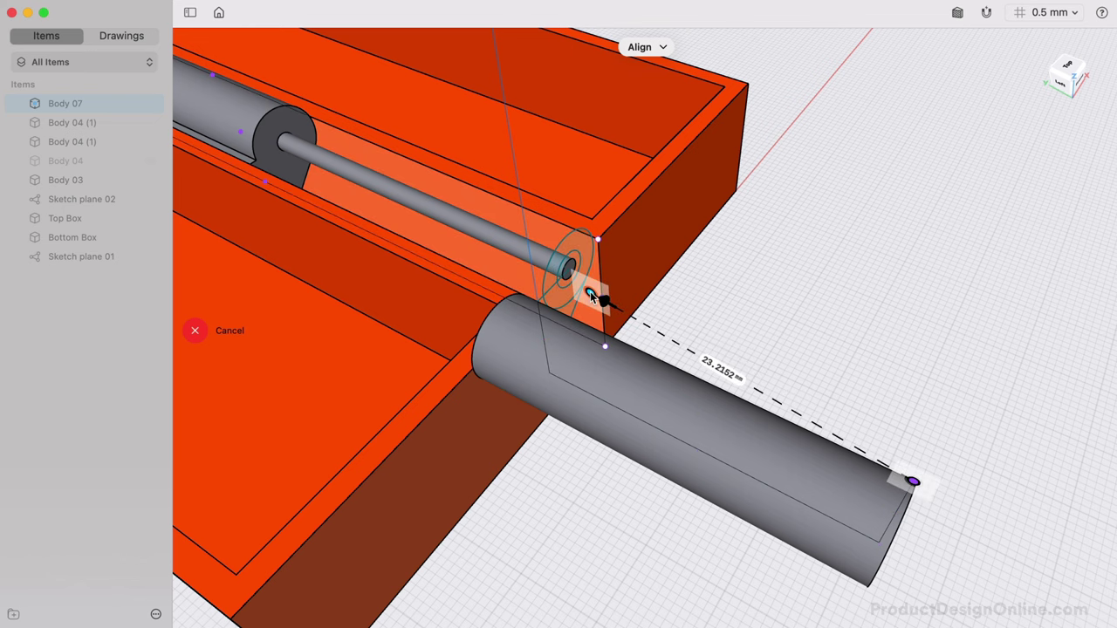
Align Body 07 to the pin's end, shift it -1.9 mm along the pin, and confirm.
click(600, 242)
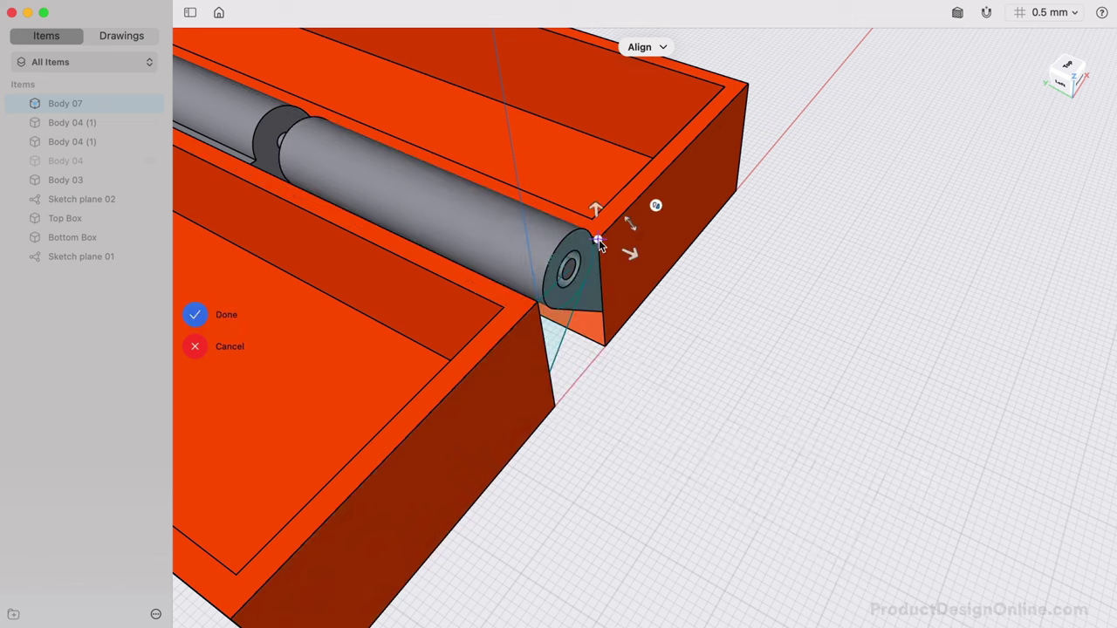
scroll(771, 410, down, 10)
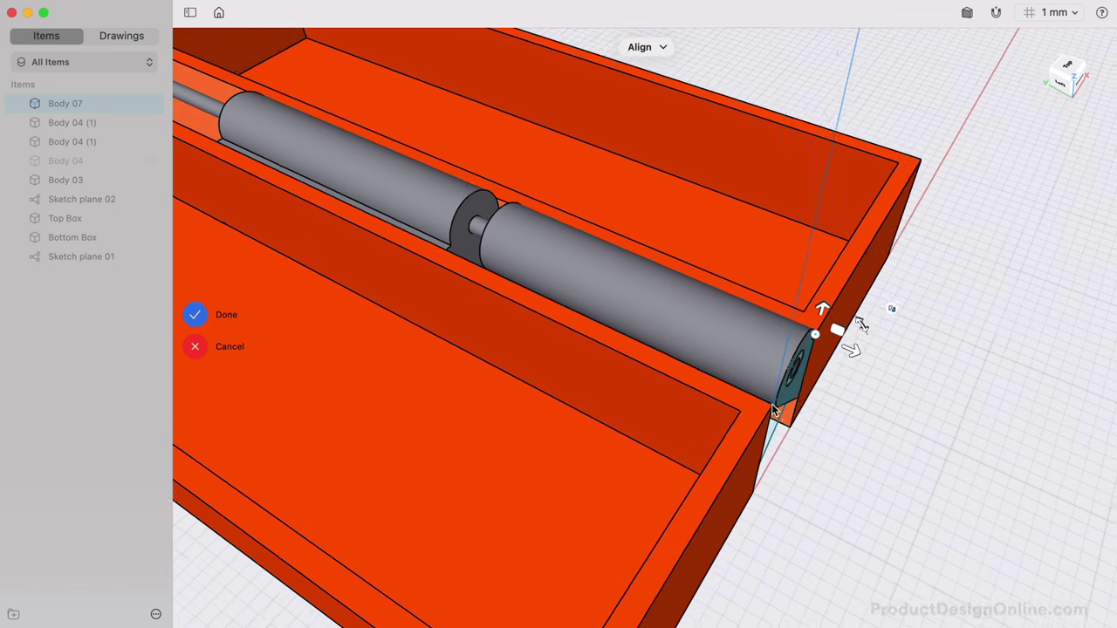
scroll(772, 403, up, 5)
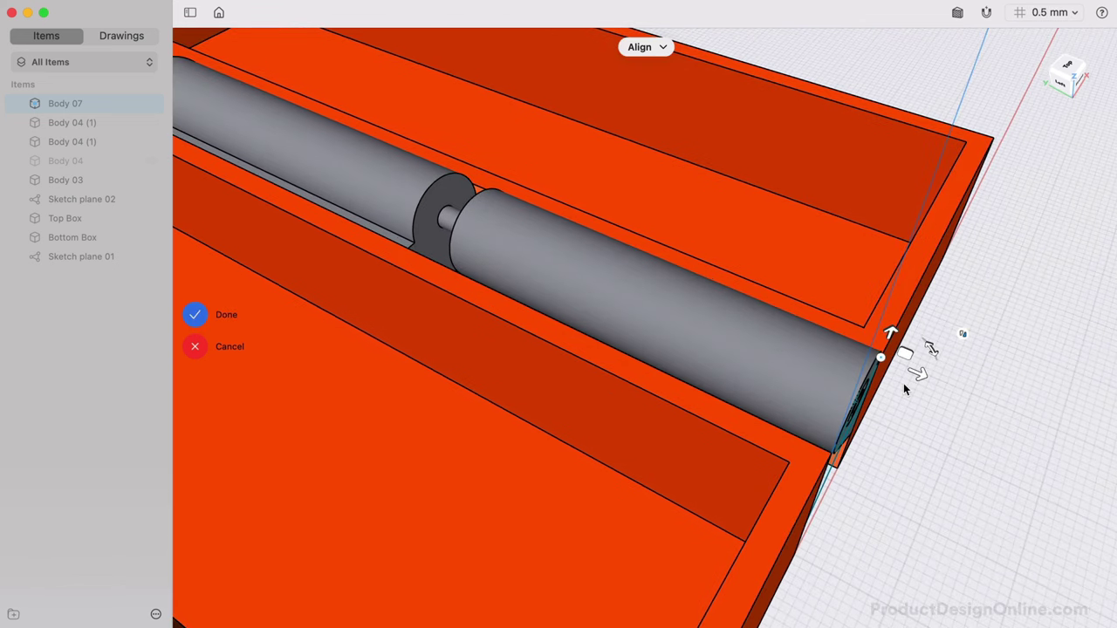
drag(906, 385, 895, 373)
text(-1.9)
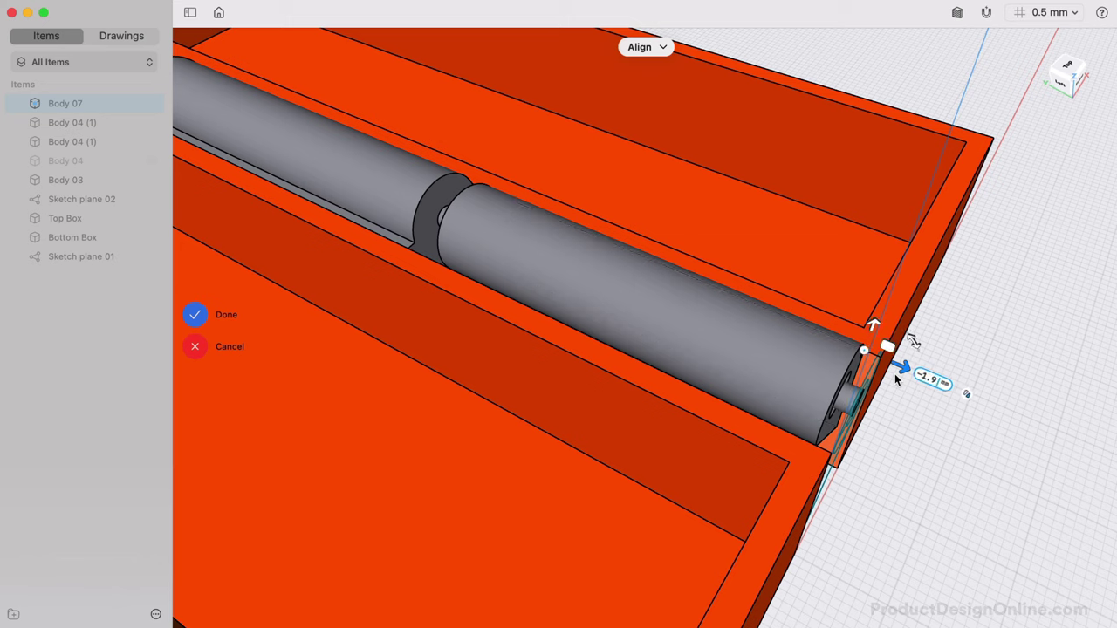
key(Return)
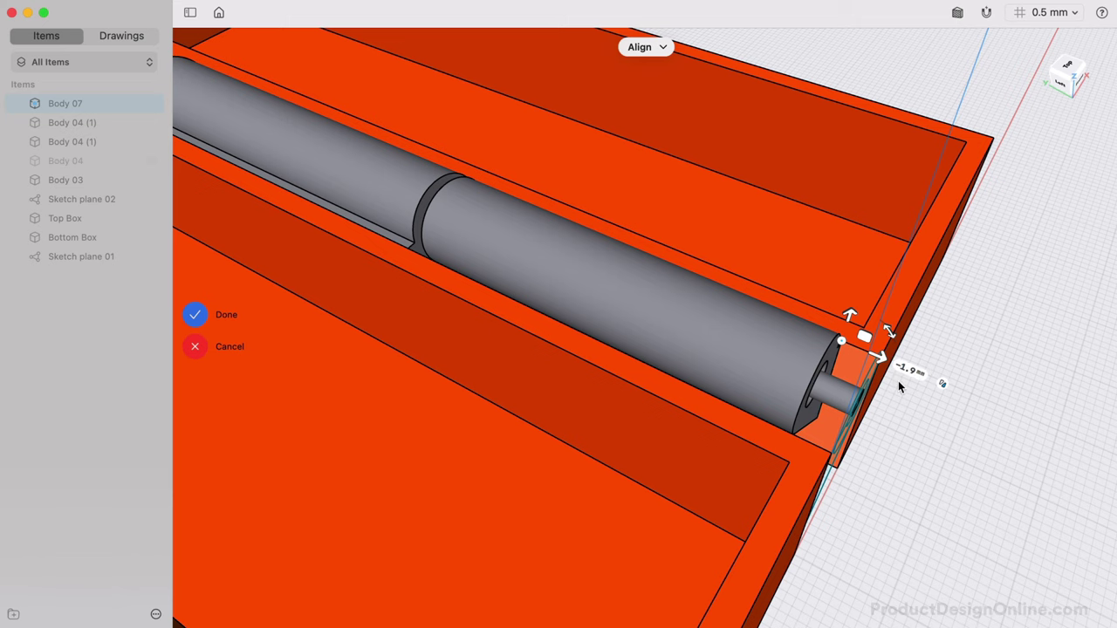
scroll(916, 429, down, 10)
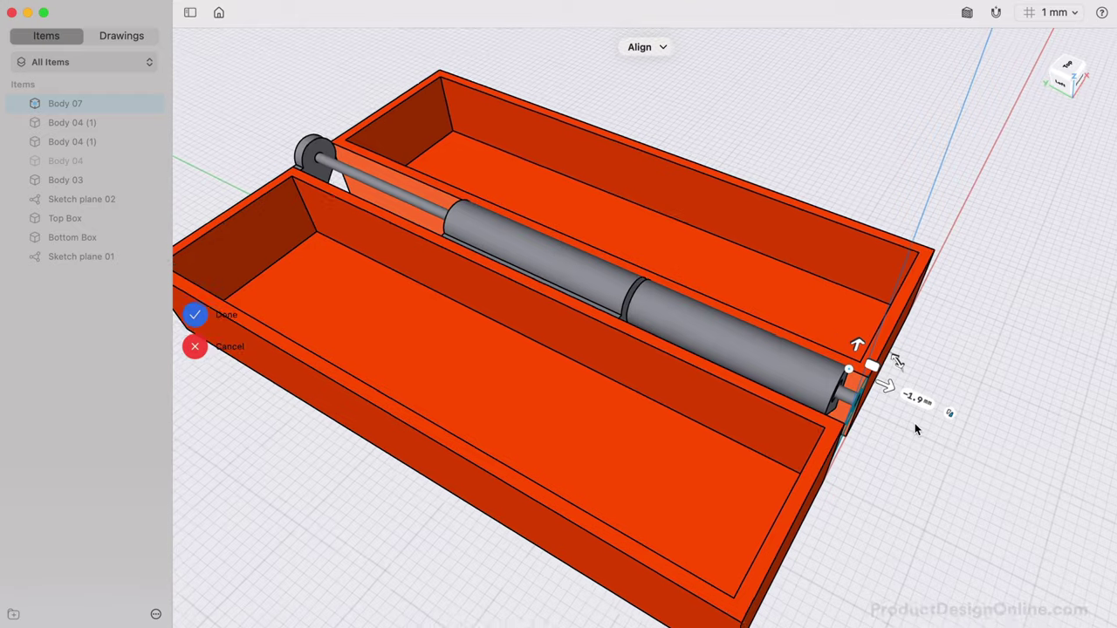
scroll(916, 430, up, 8)
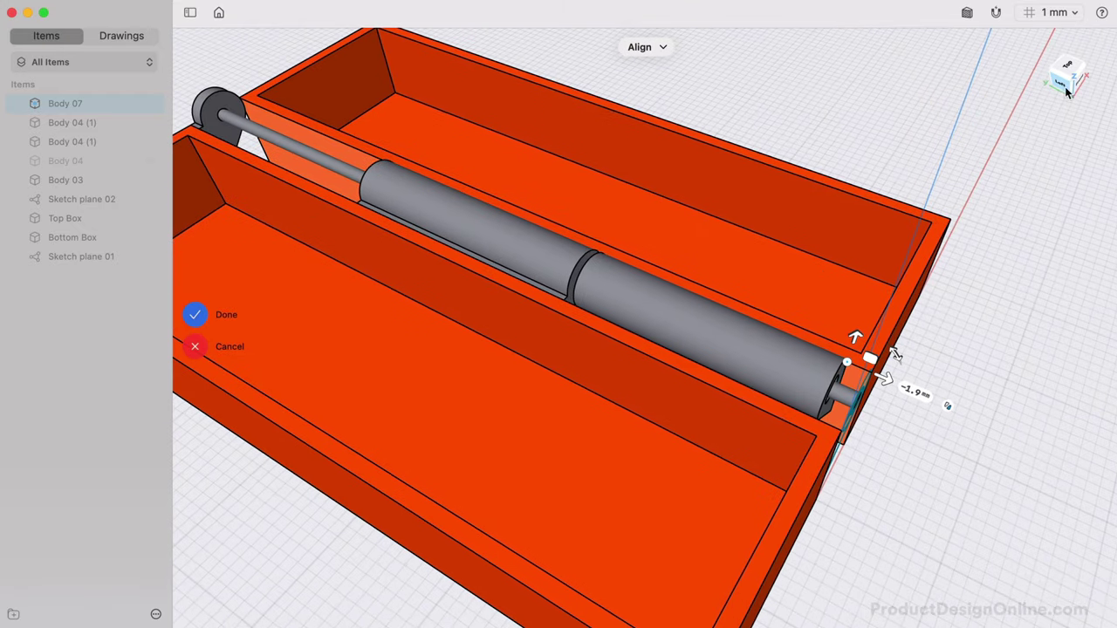
click(1052, 82)
click(1053, 81)
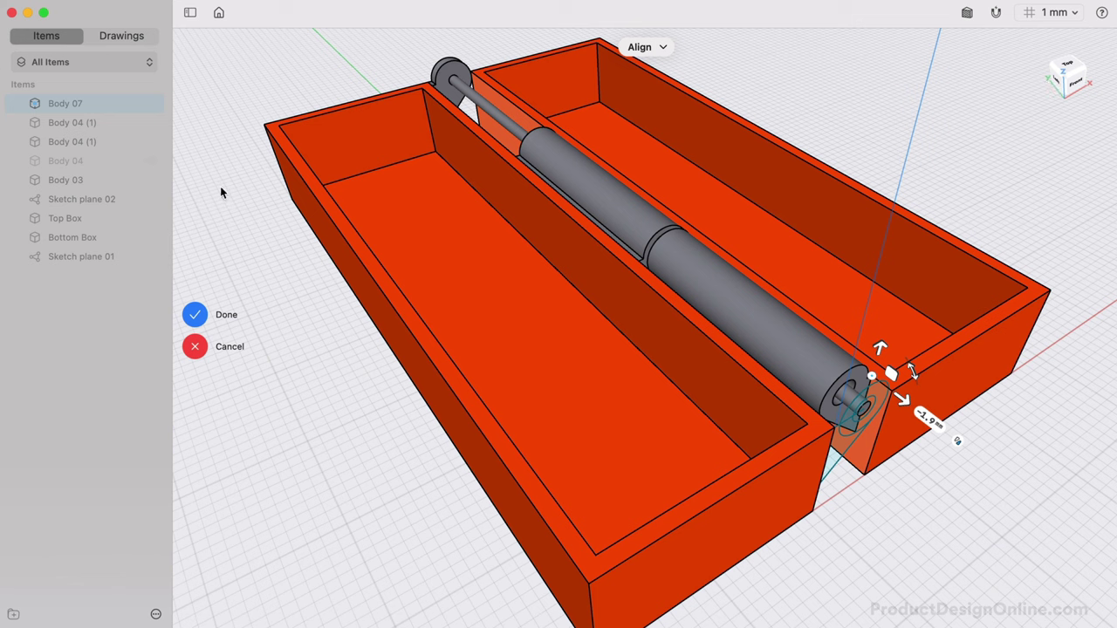
click(195, 312)
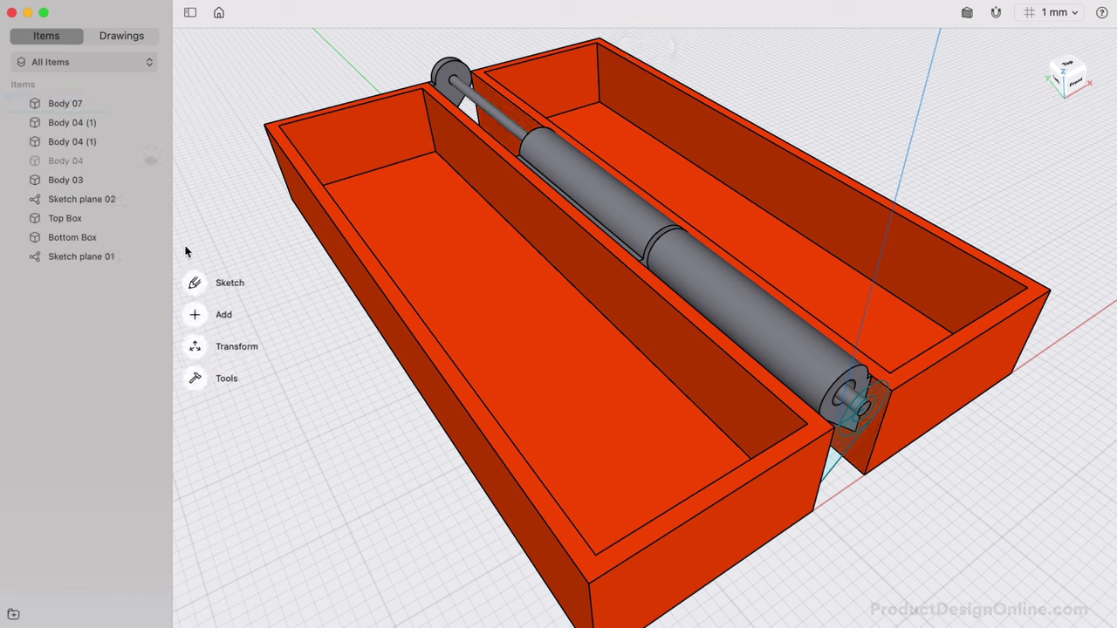
Unhide Body 04 and place a copy of knuckle Body 07 at the pin's far end.
click(150, 164)
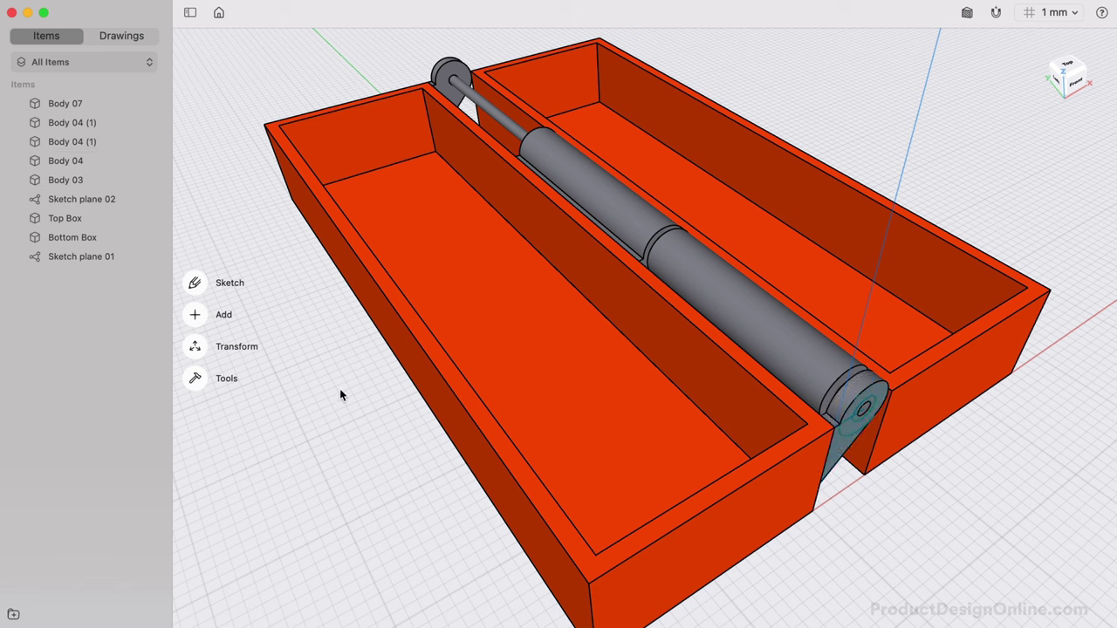
click(94, 103)
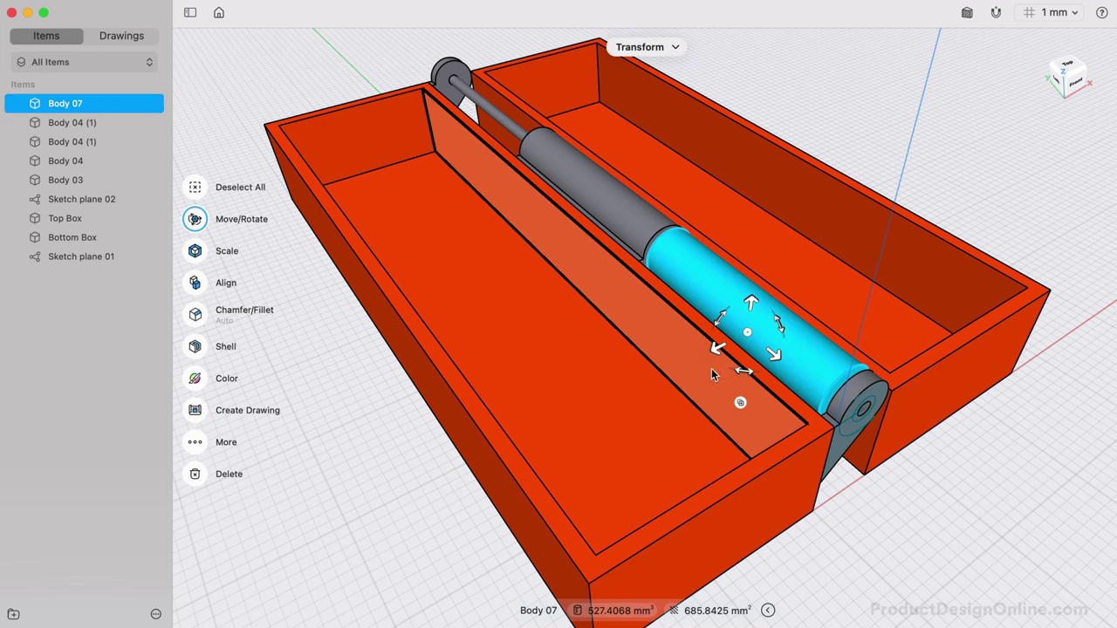
key(alt)
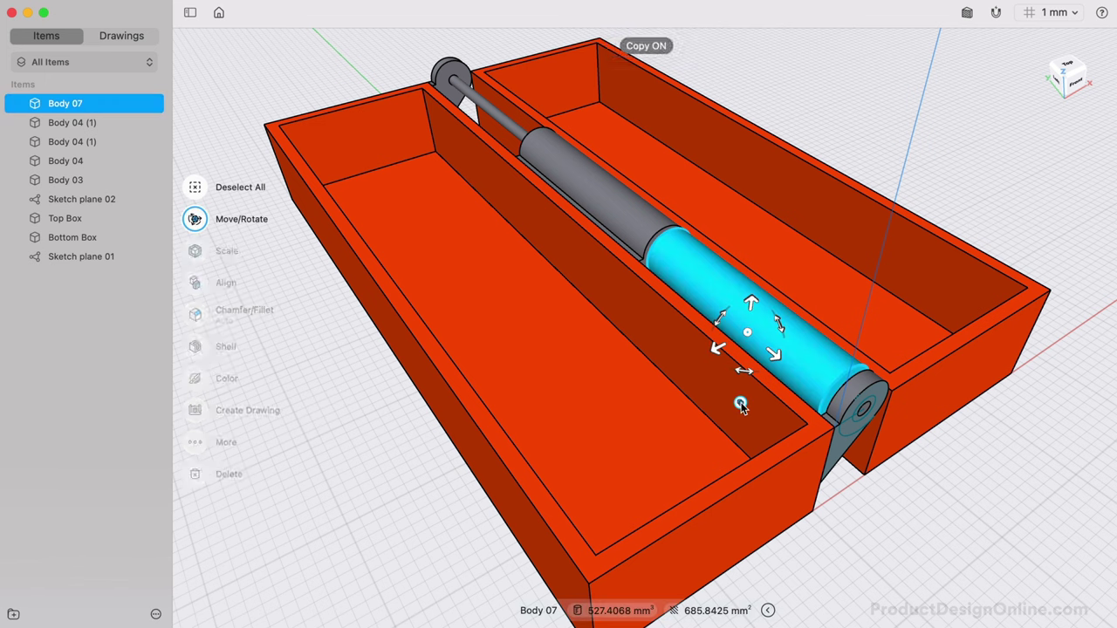
drag(762, 340, 690, 276)
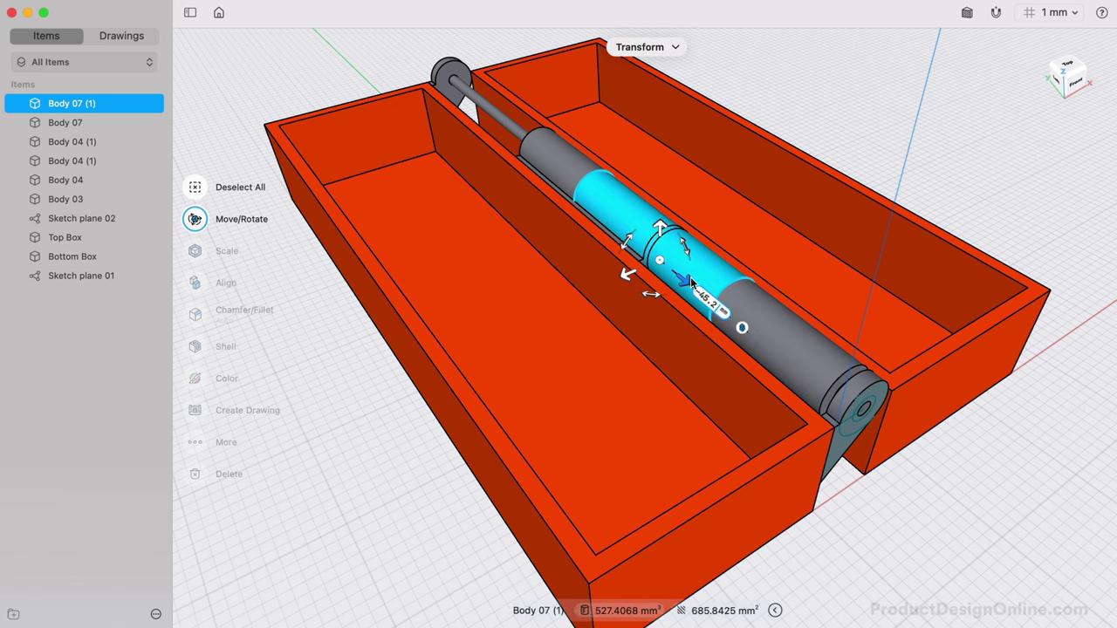
key(Return)
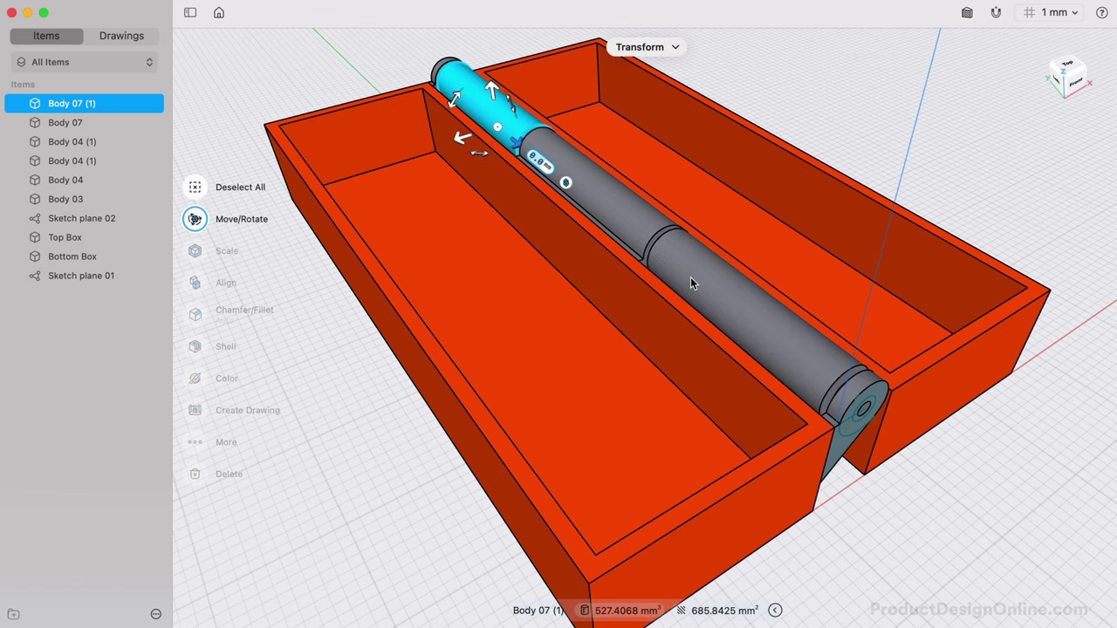
key(Escape)
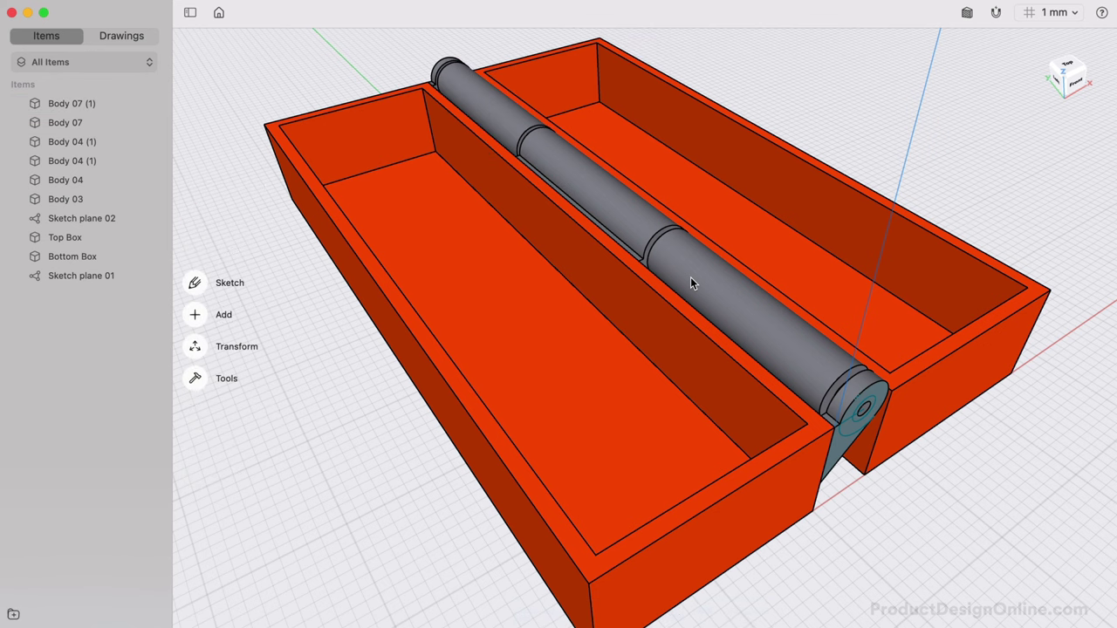
click(1064, 64)
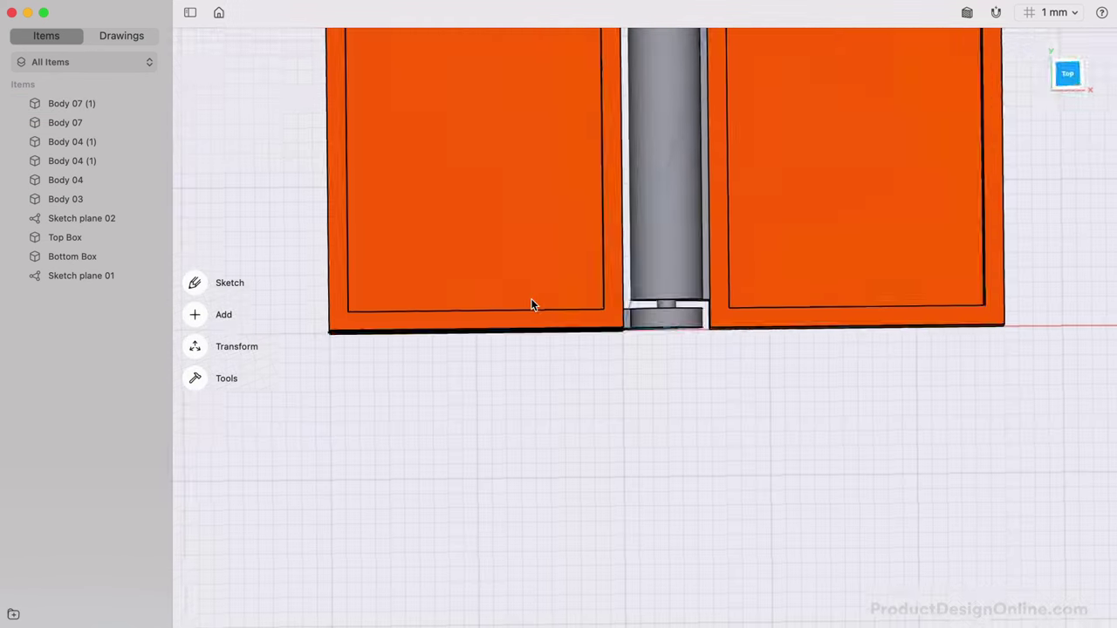
Measure the gap between the cylinder edges, confirming a 0.6 mm clearance.
scroll(531, 299, up, 5)
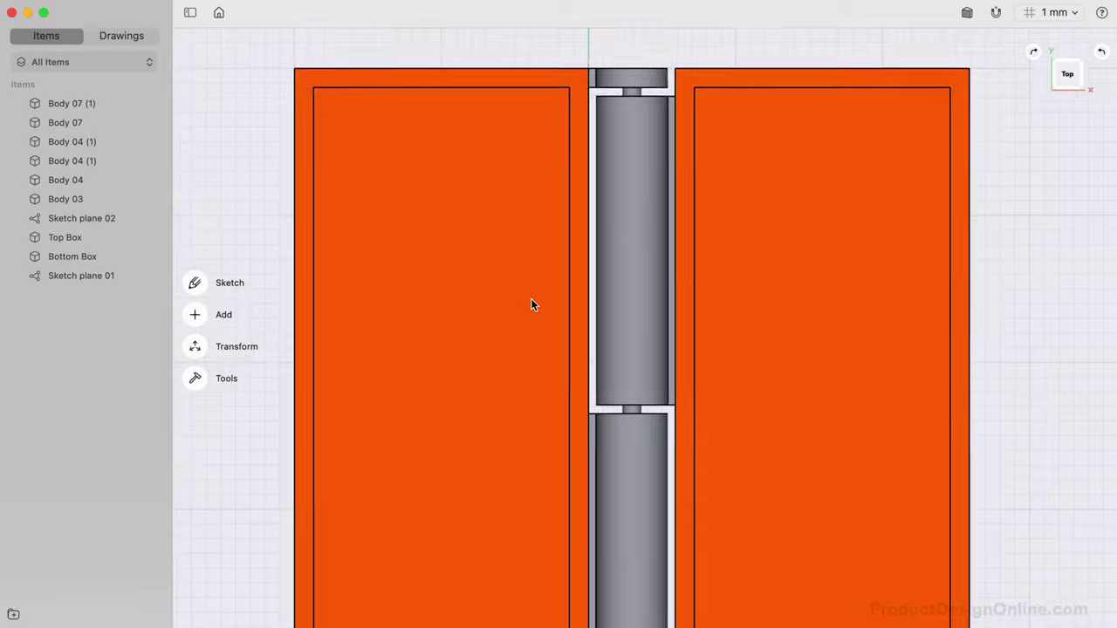
click(616, 167)
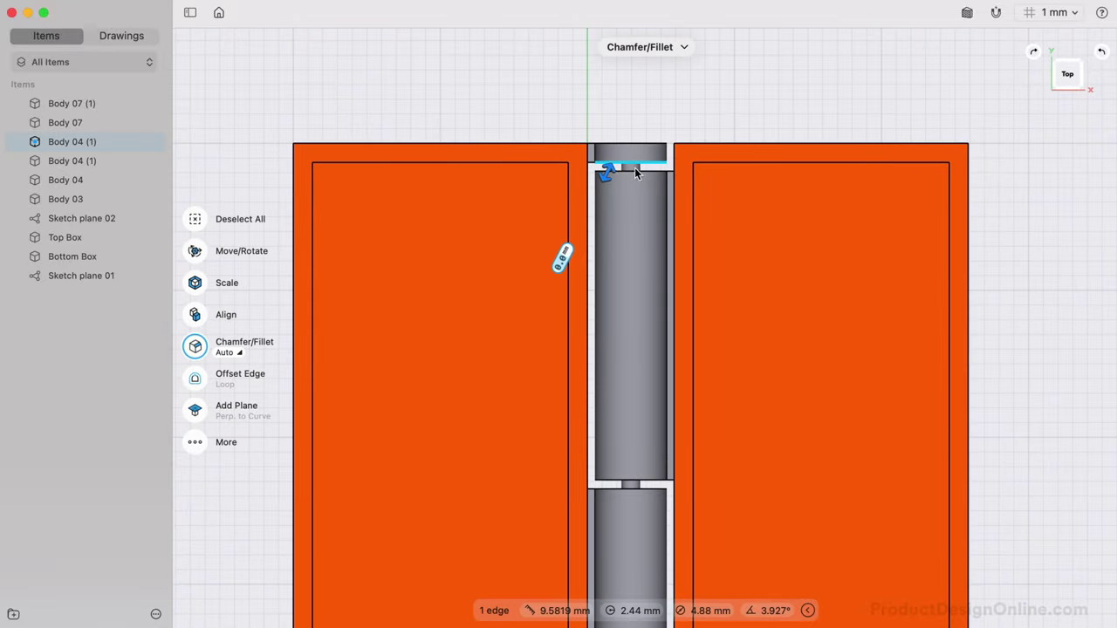
click(640, 170)
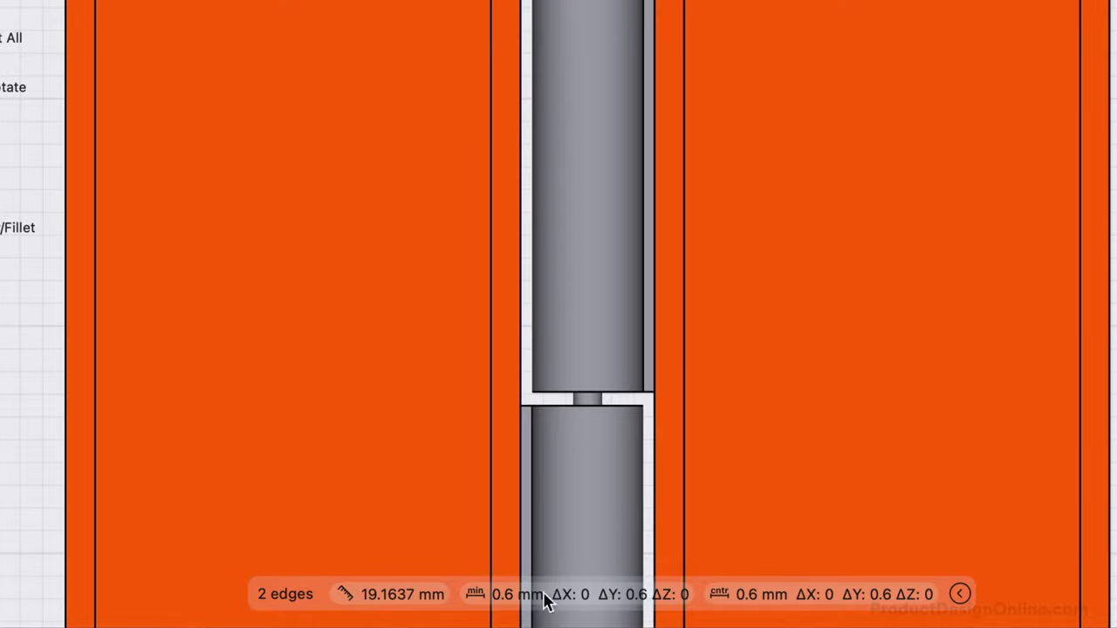
click(602, 402)
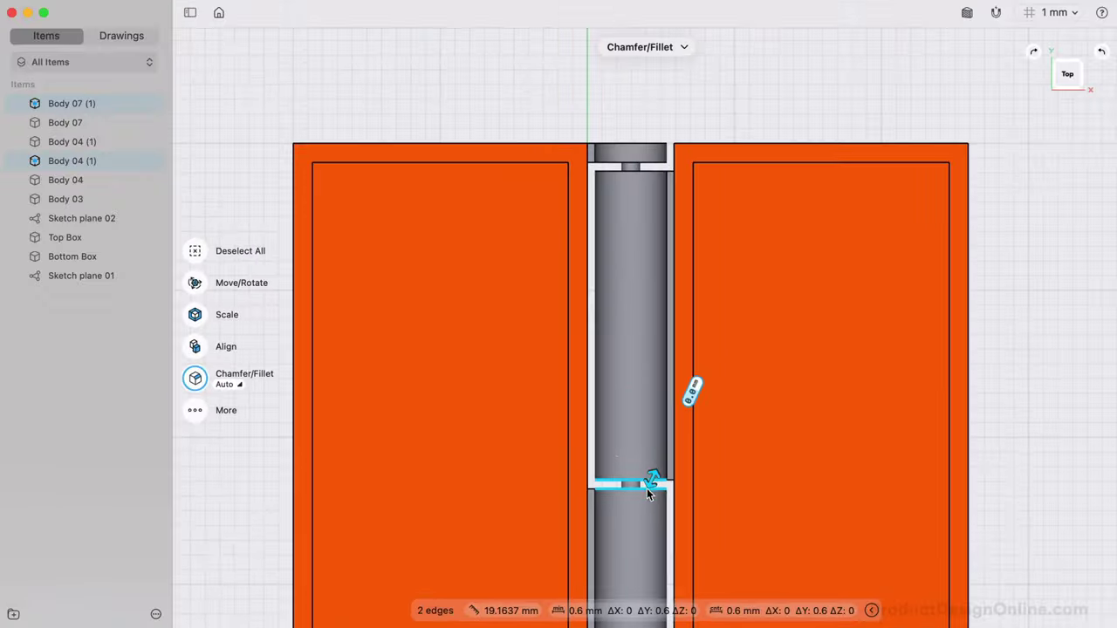
click(366, 122)
Colour all six hinge bodies, Body 07 (1) through Body 03, green (00E687).
click(86, 105)
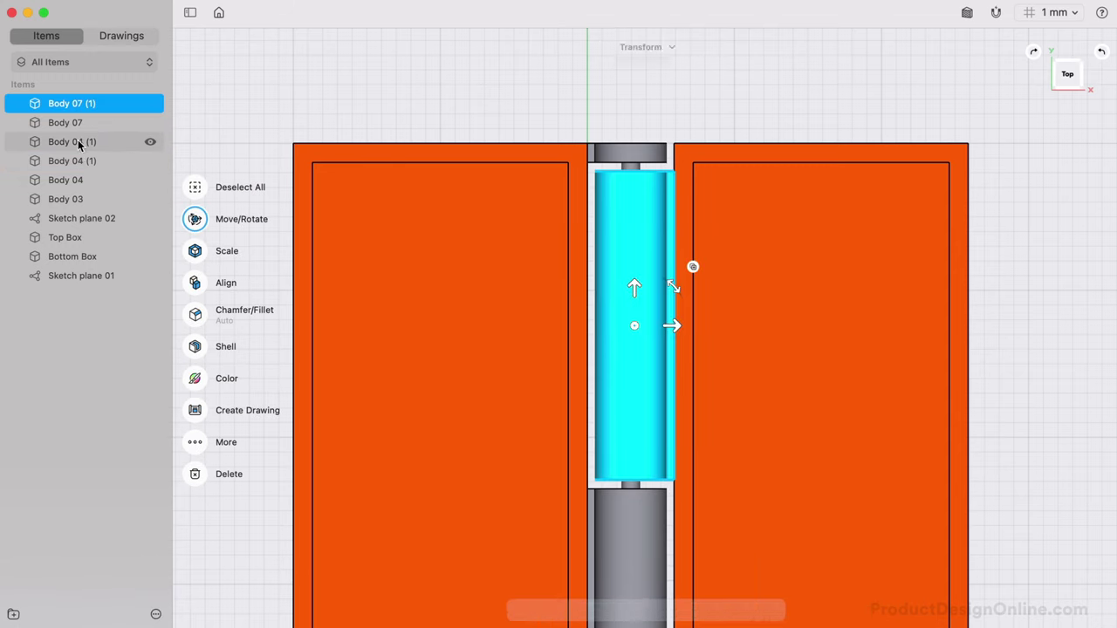
shift+click(77, 199)
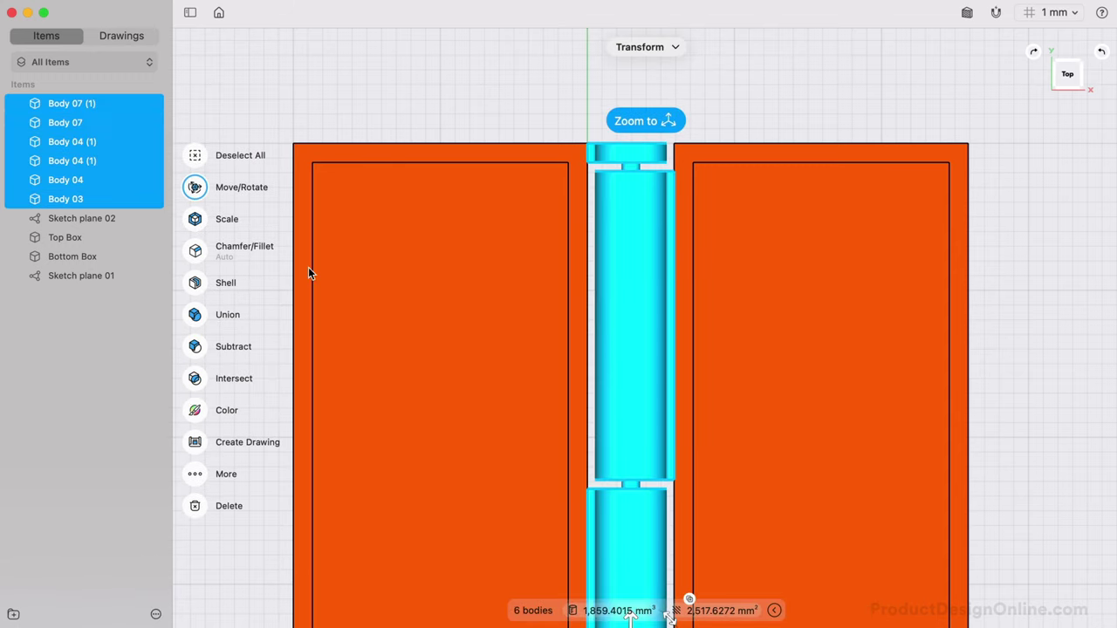
click(208, 410)
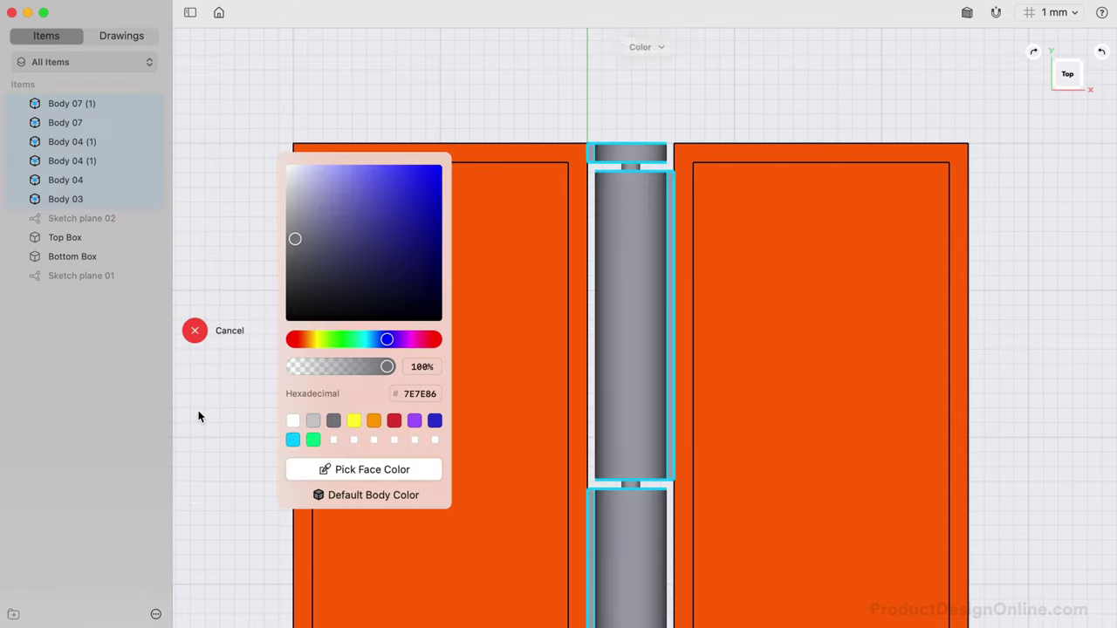
click(314, 440)
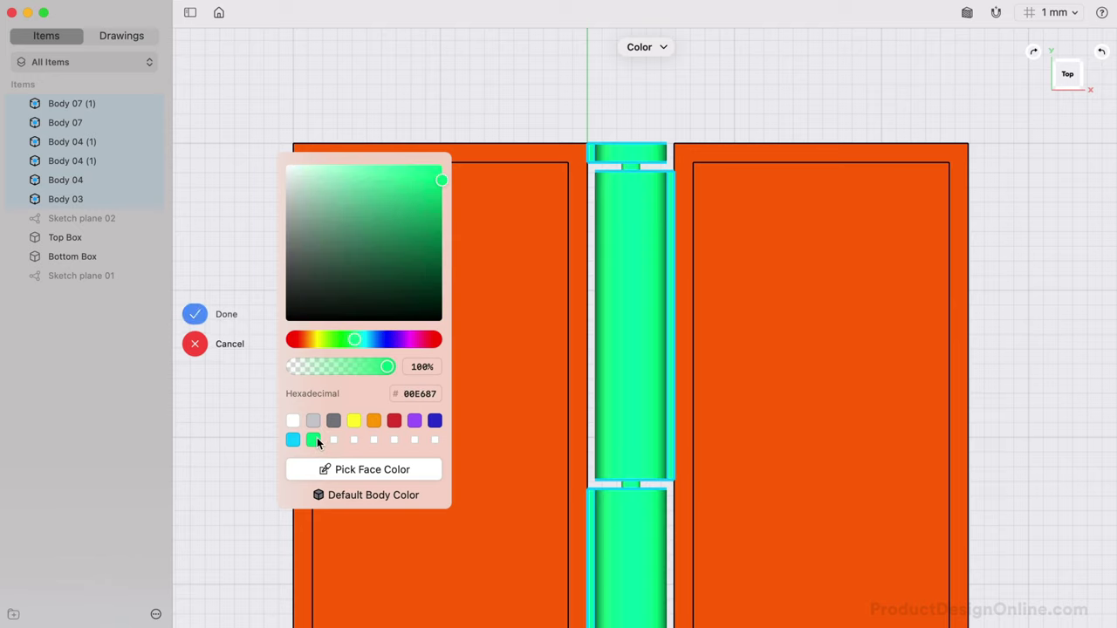
click(195, 315)
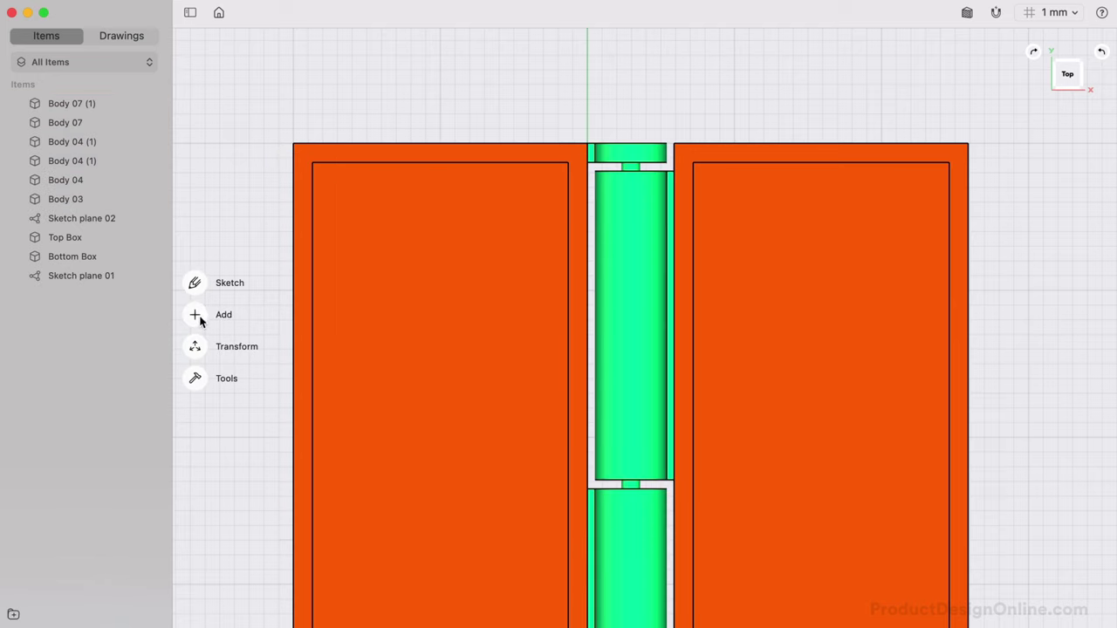
click(1067, 75)
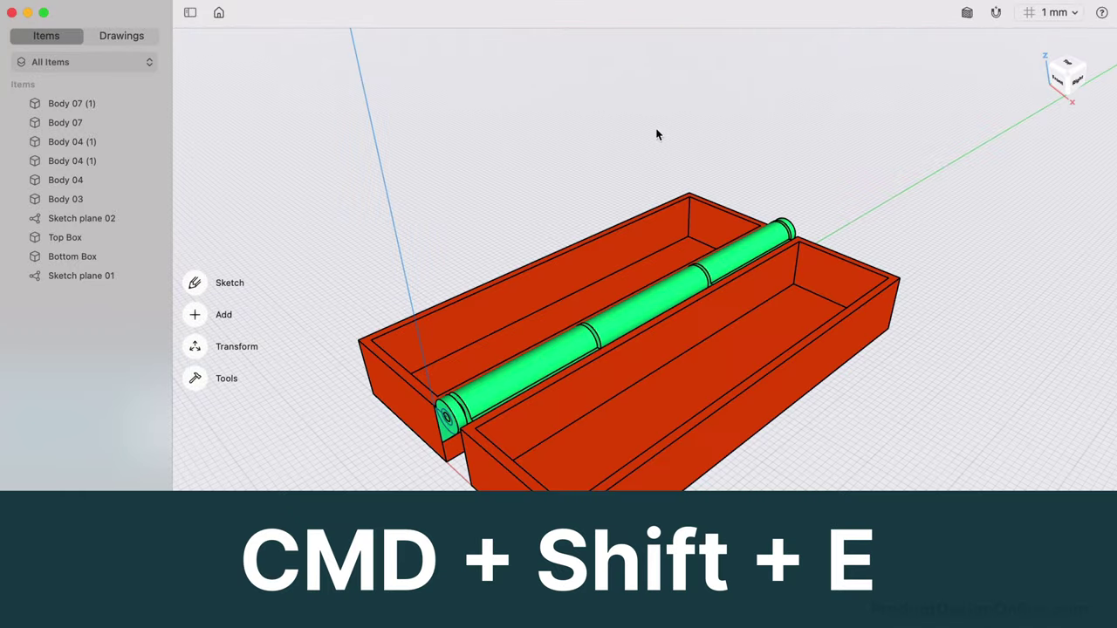
Export the model for 3D printing as an STL file named 'Hing'.
key(super+shift+e)
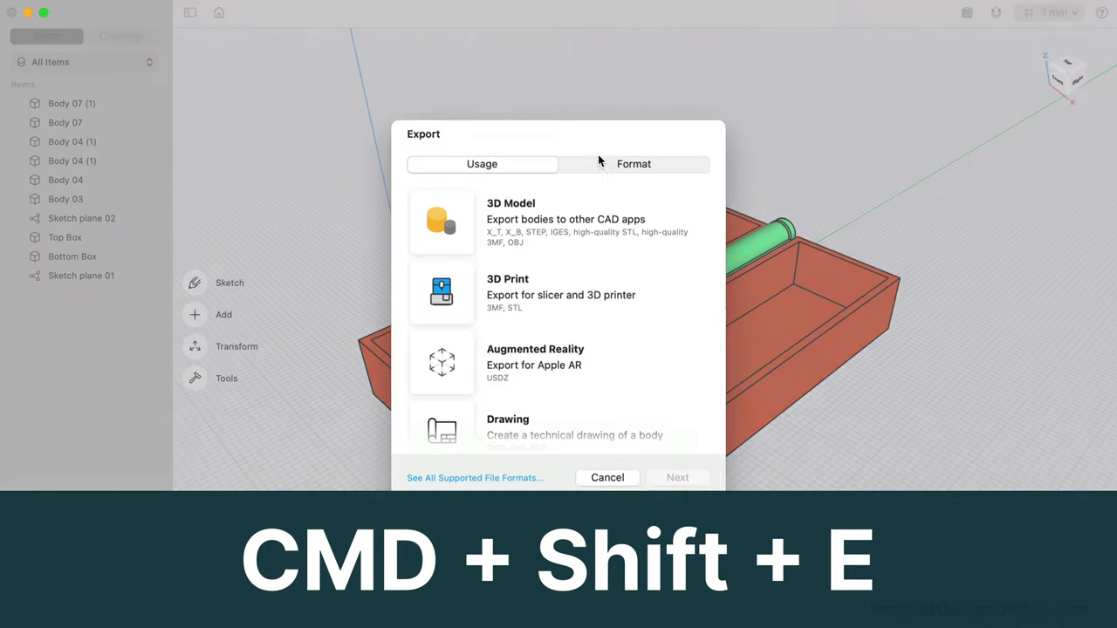
click(586, 287)
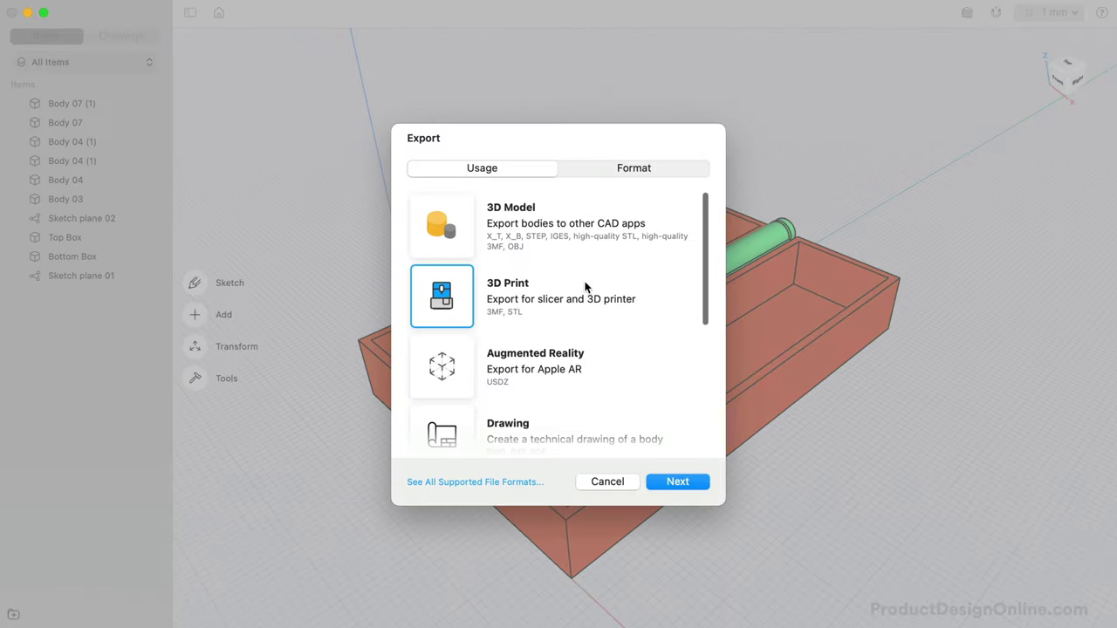
click(666, 481)
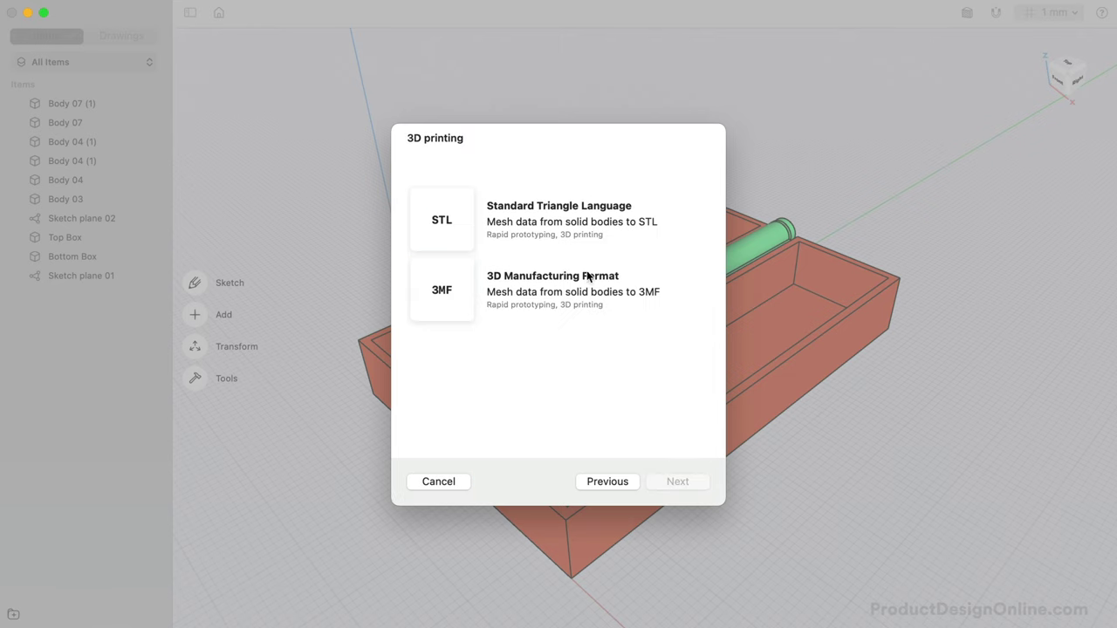
click(576, 234)
click(689, 481)
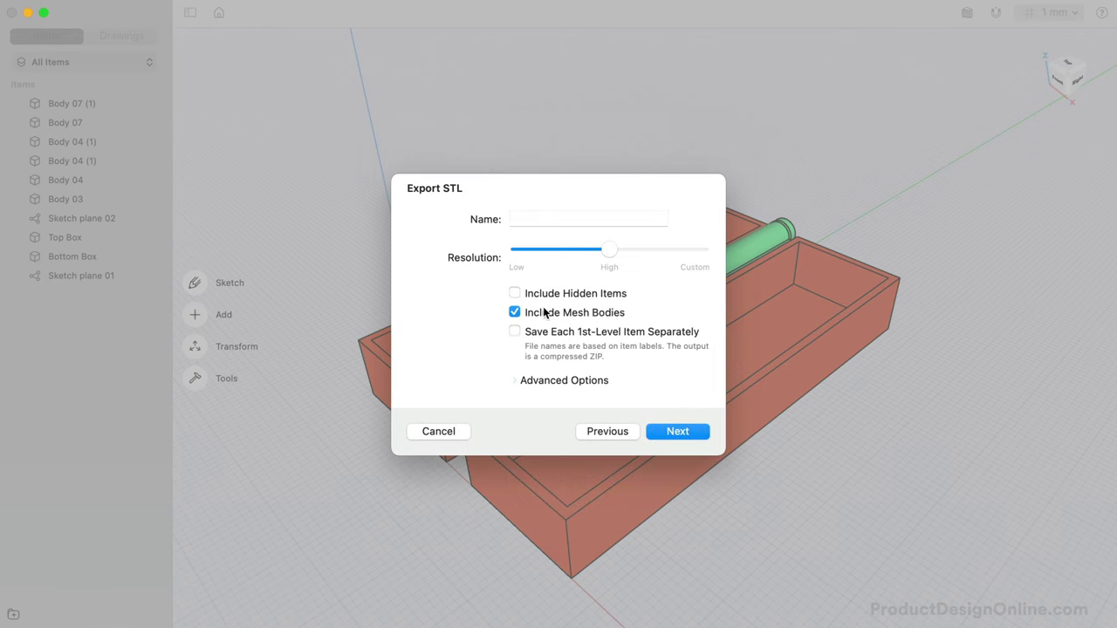
click(532, 219)
text(Hinged Box Test)
click(677, 432)
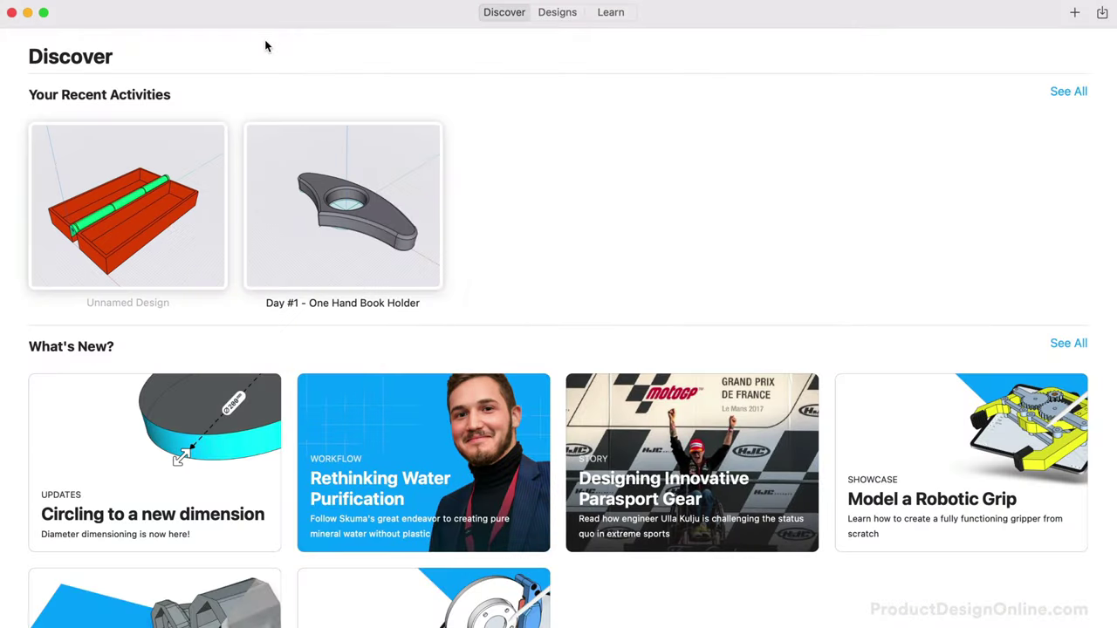
Rename 'Unnamed Design' to 'Day #3 - Hinged Box' in the Designs list.
click(556, 13)
right_click(362, 177)
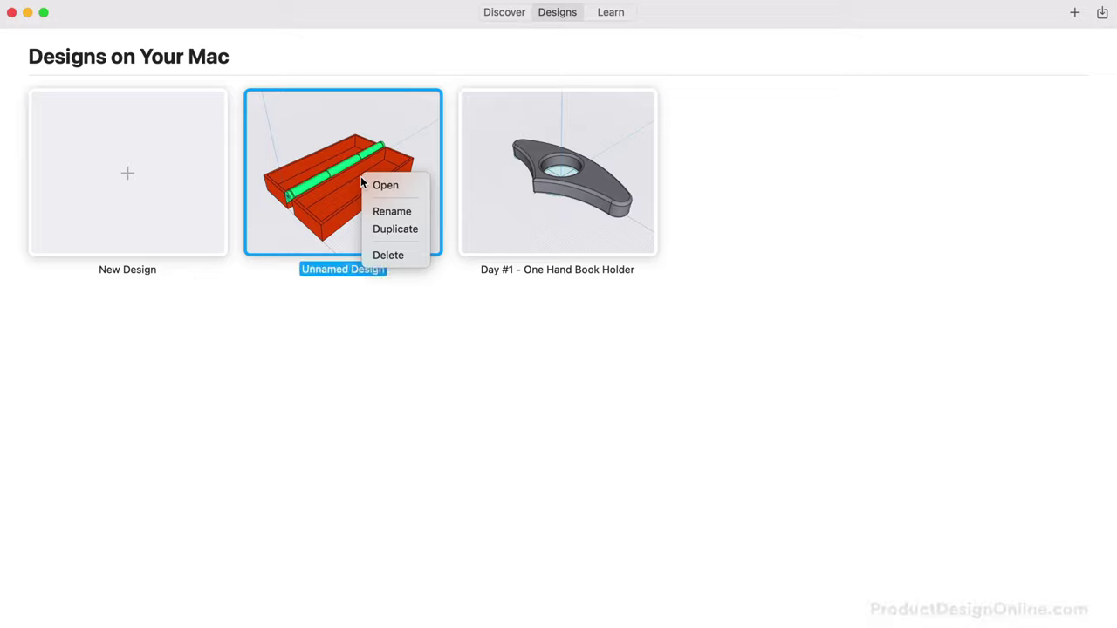
click(375, 216)
text(Da)
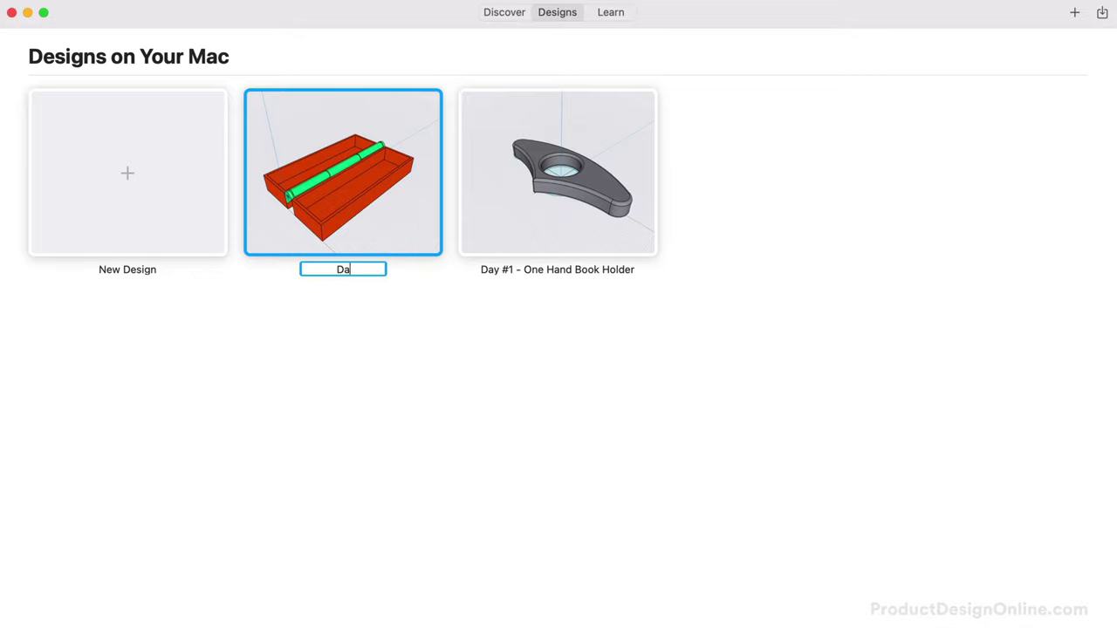
text(y #3 - Hing)
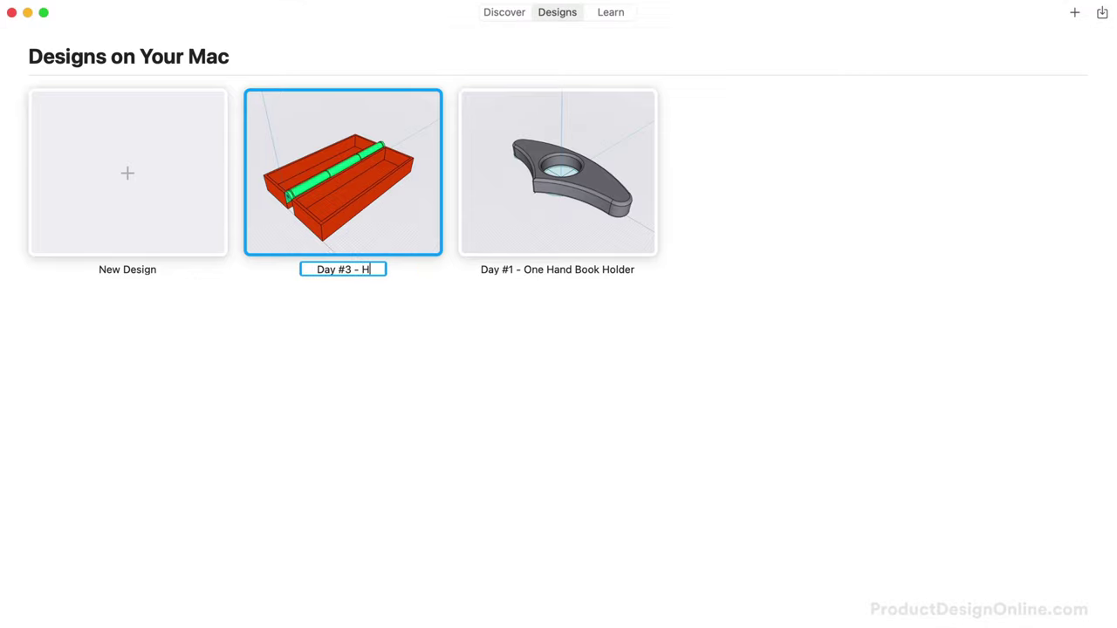
text(ox)
key(Return)
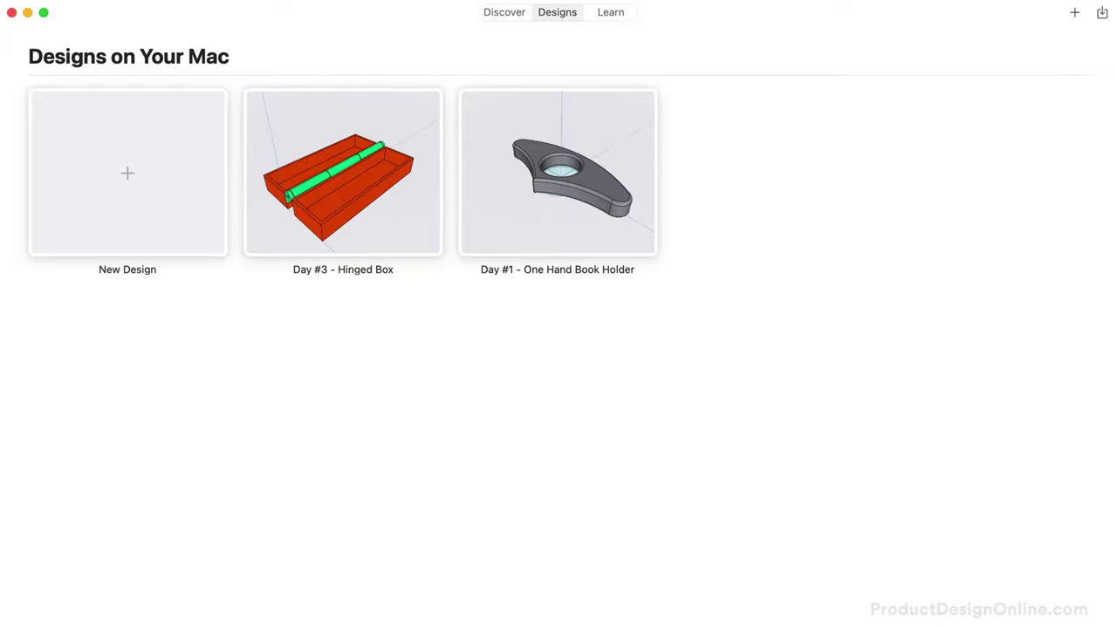